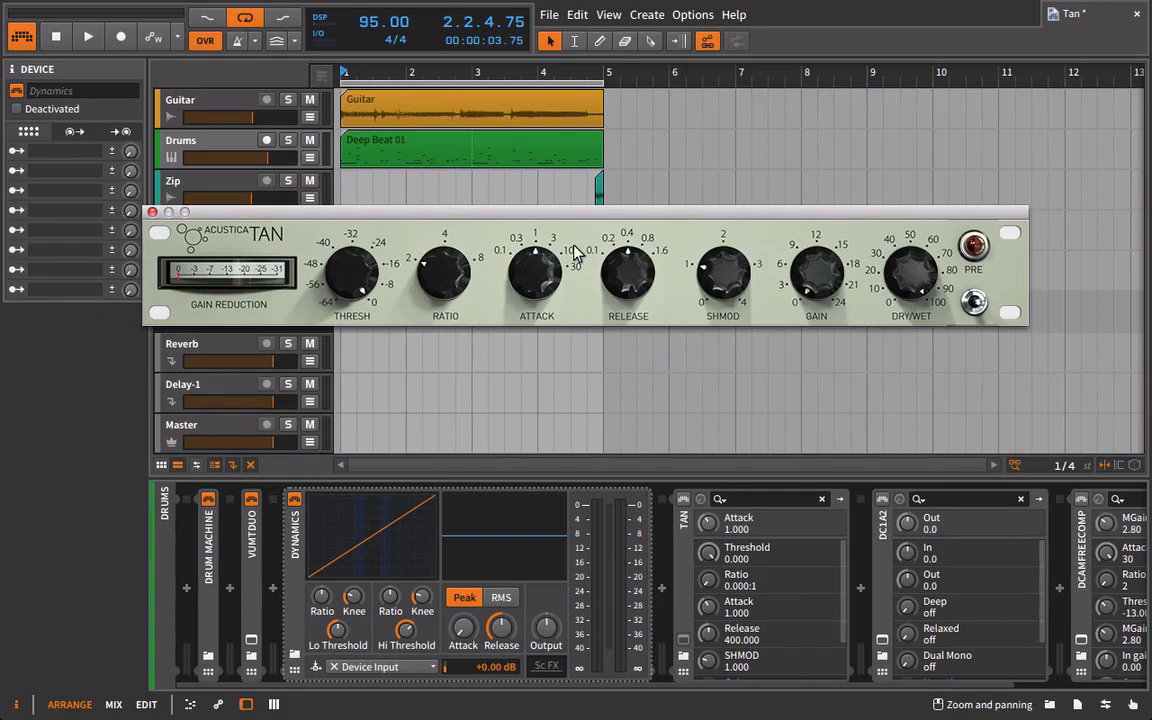
Step: Set the TAN compressor's ratio to 20:1 and close its plugin window
{"action": "left_click_drag", "start_coordinate": [436, 302], "coordinate": [464, 294]}
{"action": "mouse_move", "coordinate": [532, 283]}
{"action": "left_mouse_down"}
{"action": "mouse_move", "coordinate": [537, 237]}
{"action": "mouse_move", "coordinate": [546, 290]}
{"action": "left_mouse_up"}
{"action": "mouse_move", "coordinate": [637, 287]}
{"action": "left_mouse_down"}
{"action": "mouse_move", "coordinate": [643, 320]}
{"action": "mouse_move", "coordinate": [647, 306]}
{"action": "left_mouse_up"}
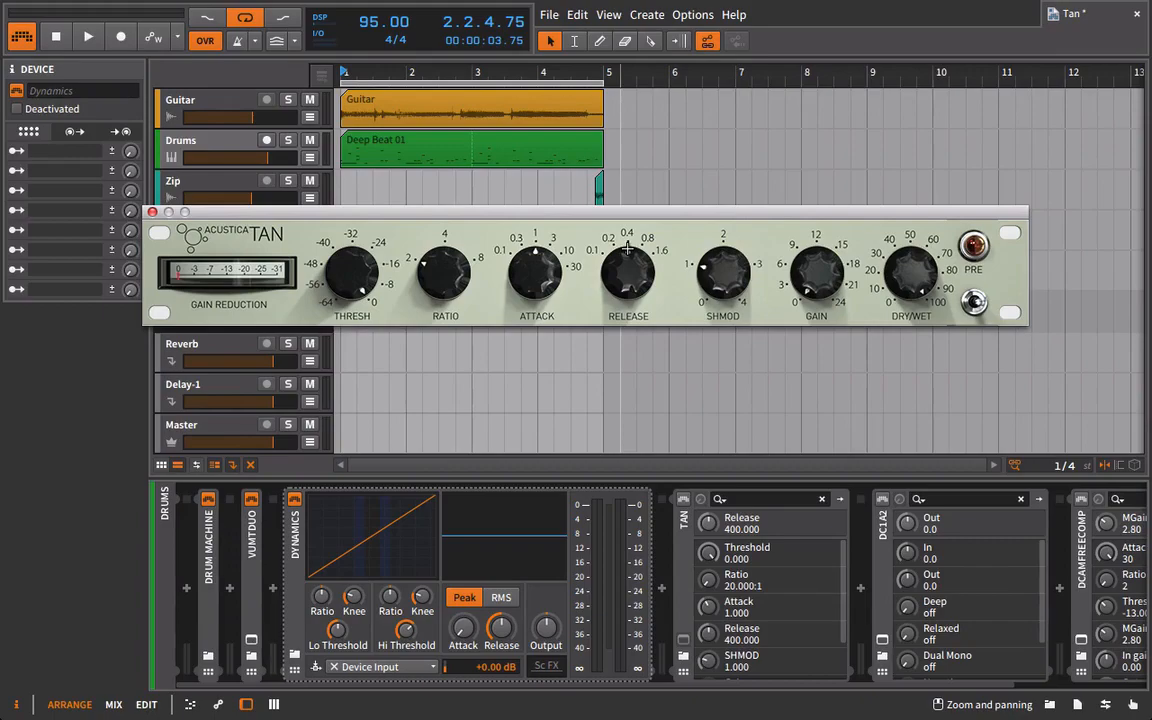
{"action": "left_click", "coordinate": [152, 213]}
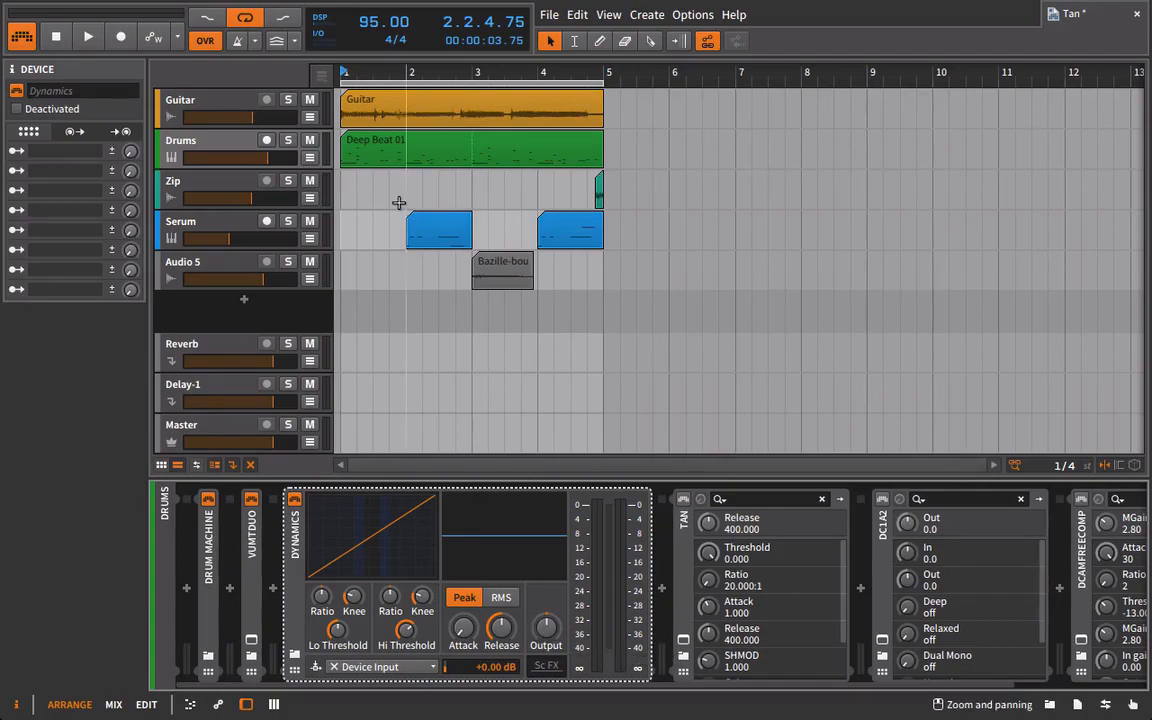
Step: Solo and play the Drums track, raise the high ratio in Dynamics, and lower its high threshold for downward compression
{"action": "left_click", "coordinate": [289, 141]}
{"action": "key", "text": "space"}
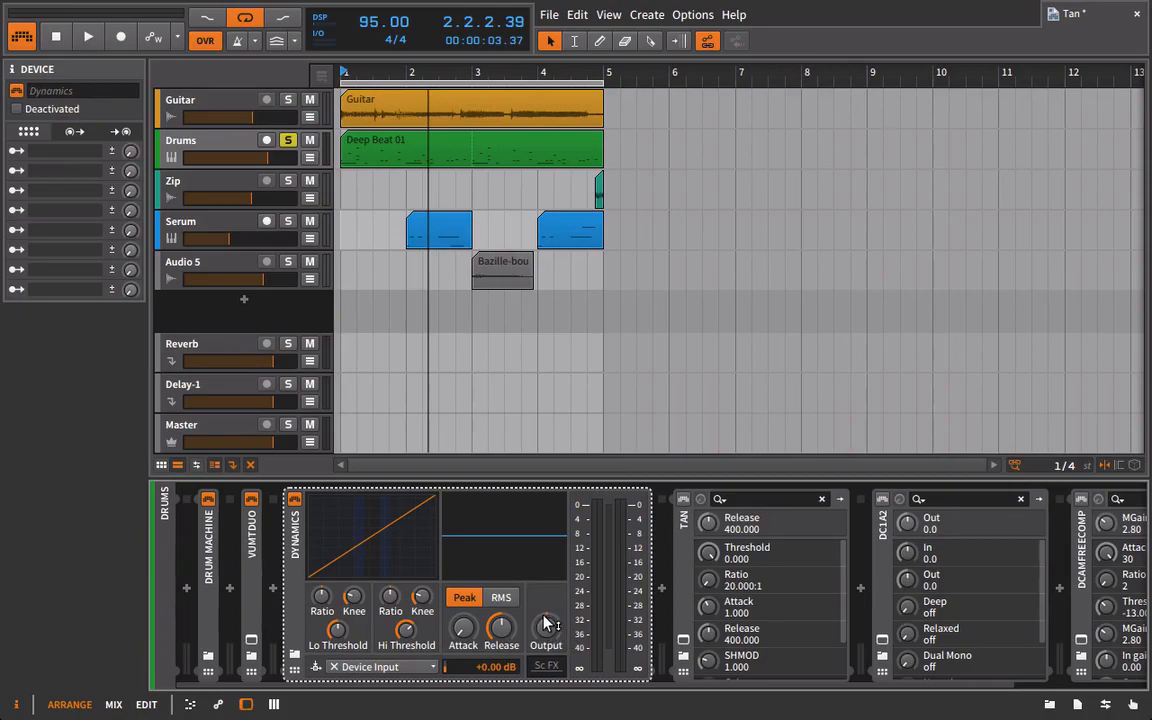
{"action": "mouse_move", "coordinate": [546, 624]}
{"action": "mouse_move", "coordinate": [464, 620]}
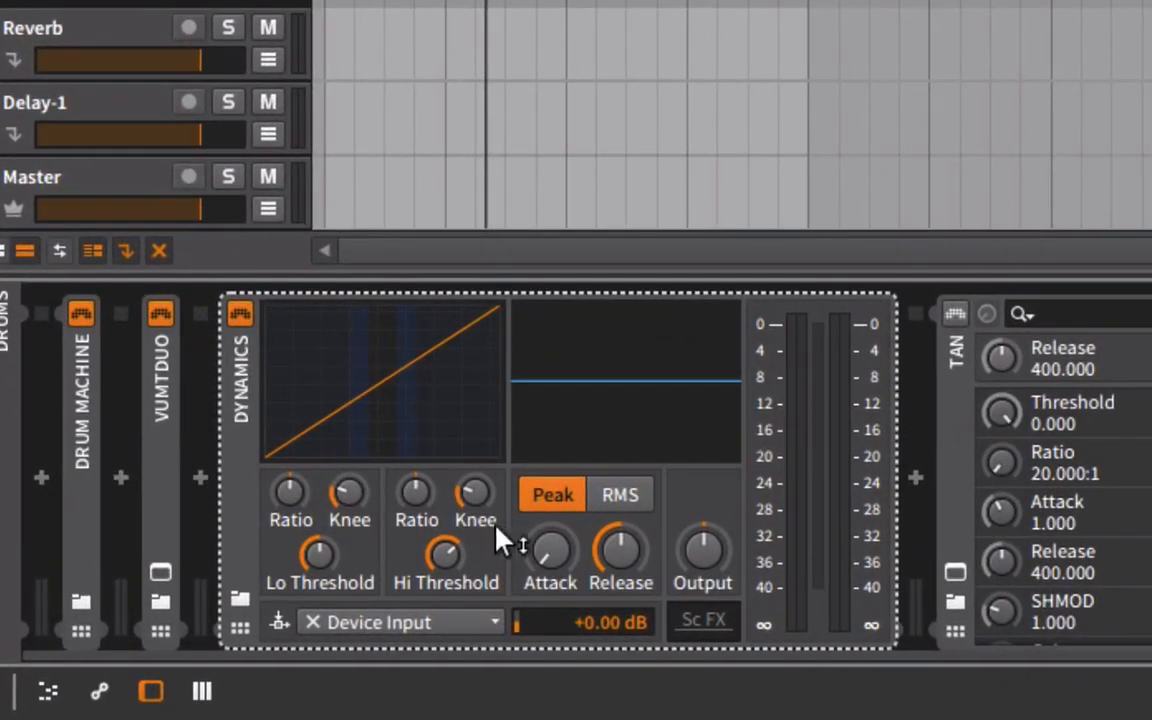
{"action": "left_click_drag", "start_coordinate": [418, 488], "coordinate": [489, 476]}
{"action": "left_click_drag", "start_coordinate": [445, 555], "coordinate": [445, 614]}
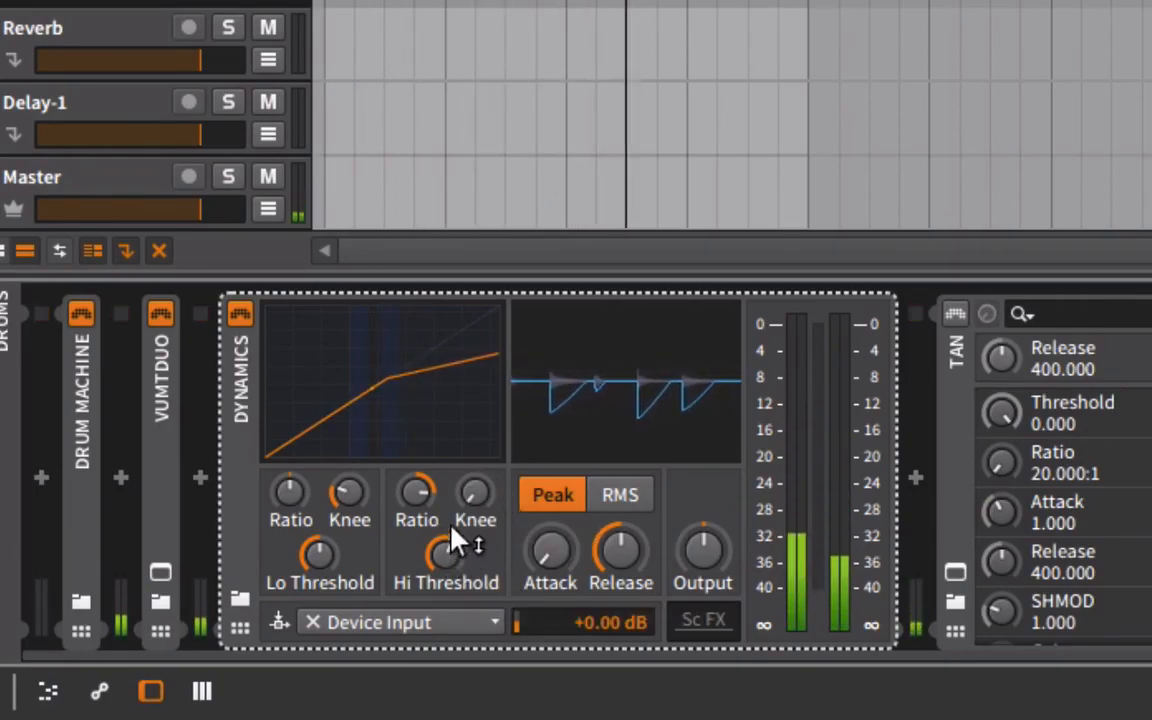
Step: Compare the drum loop with Dynamics bypassed and active at minimum attack, freezing its waveform display to examine the gain reduction
{"action": "left_click", "coordinate": [240, 316]}
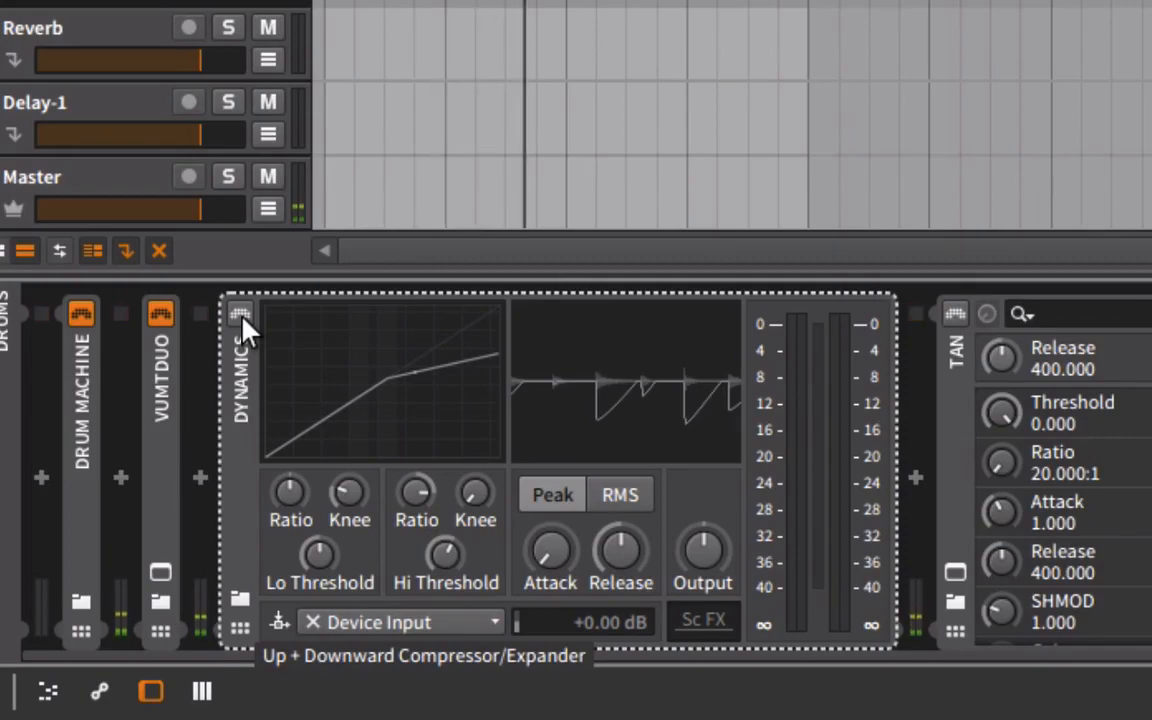
{"action": "left_click", "coordinate": [241, 317]}
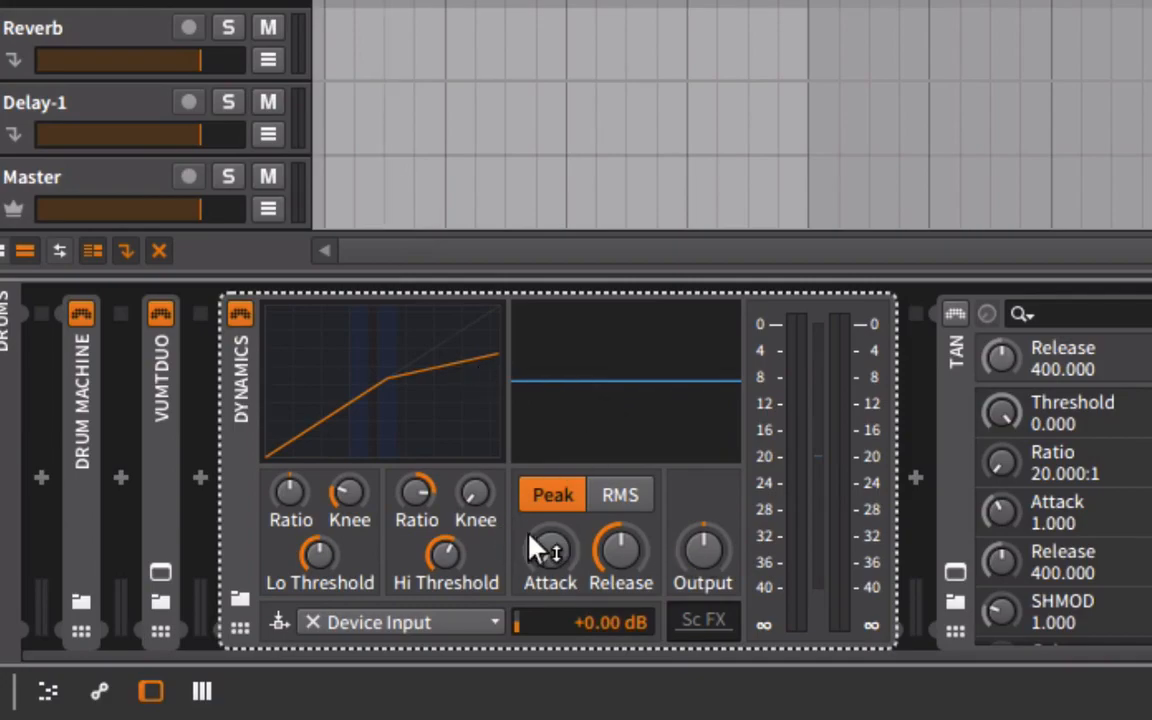
{"action": "left_click_drag", "start_coordinate": [561, 543], "coordinate": [566, 535]}
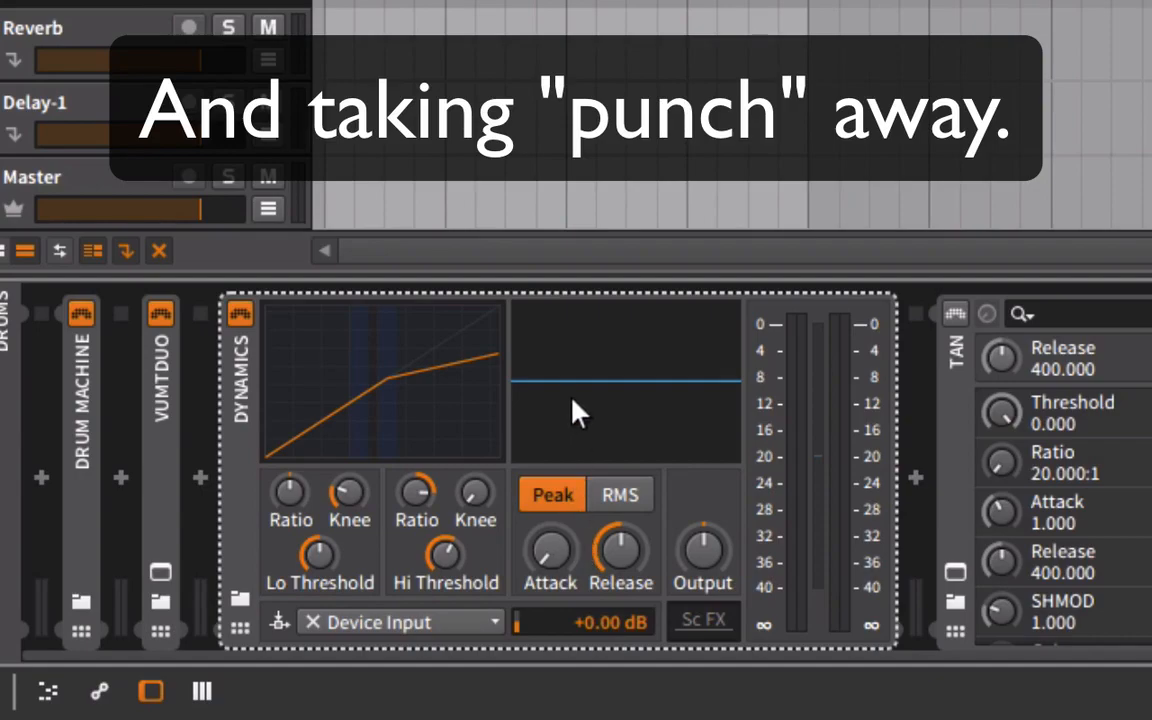
{"action": "key", "text": "space"}
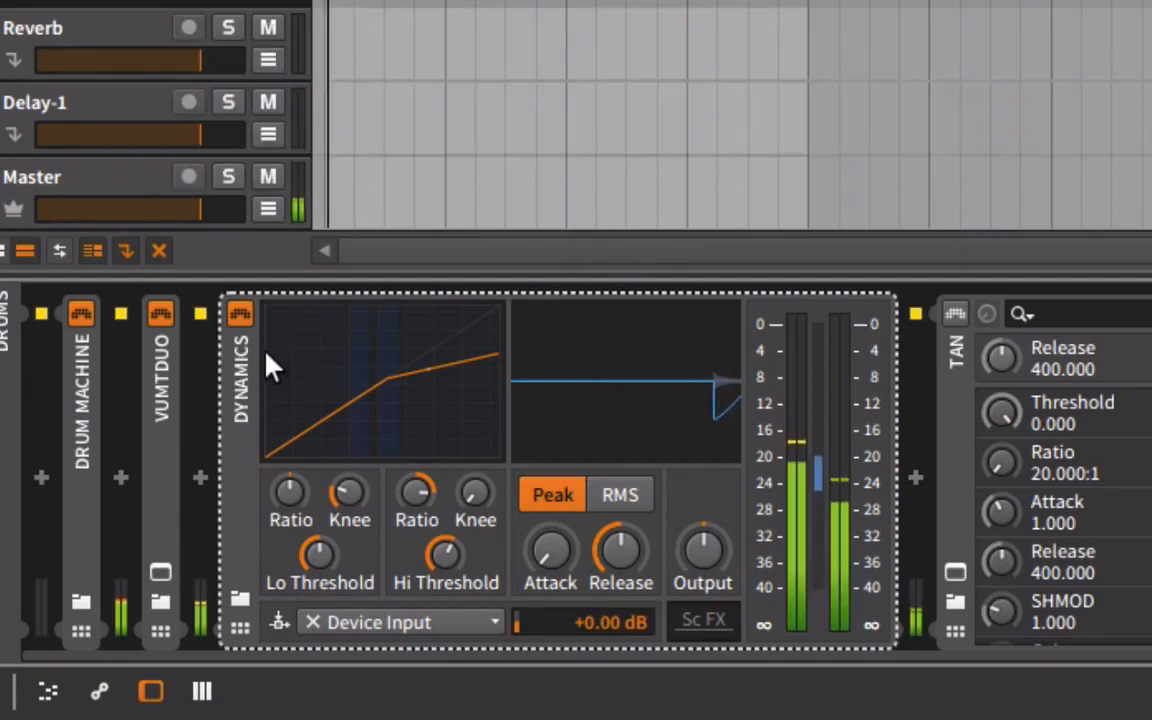
{"action": "left_click", "coordinate": [632, 390]}
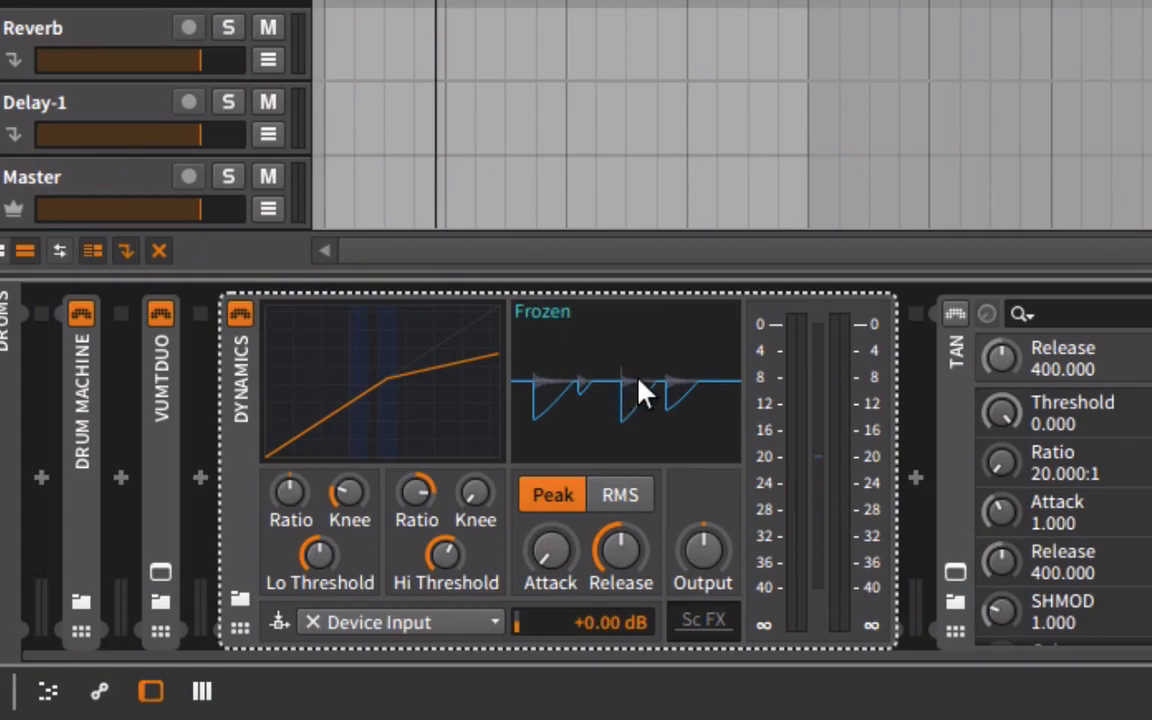
{"action": "key", "text": "space"}
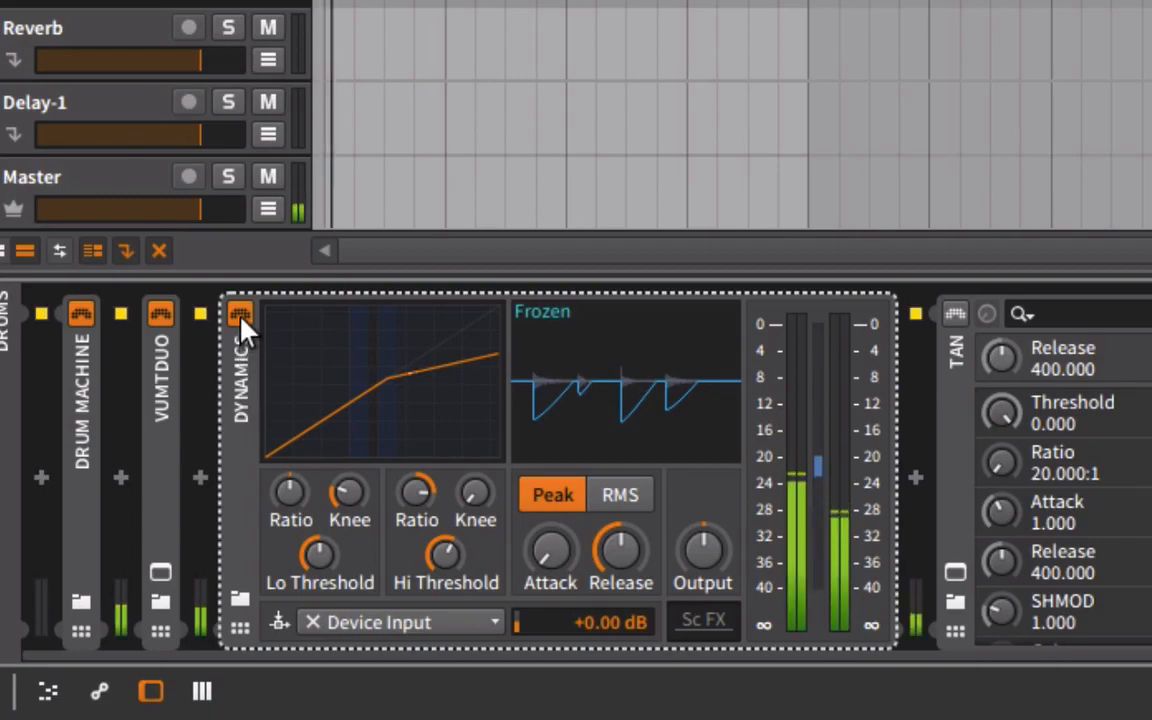
Step: Lengthen the Dynamics attack during playback, raise the high ratio slightly, and lower the high threshold a little further
{"action": "left_click_drag", "start_coordinate": [550, 550], "coordinate": [550, 520]}
{"action": "left_click_drag", "start_coordinate": [582, 590], "coordinate": [615, 568]}
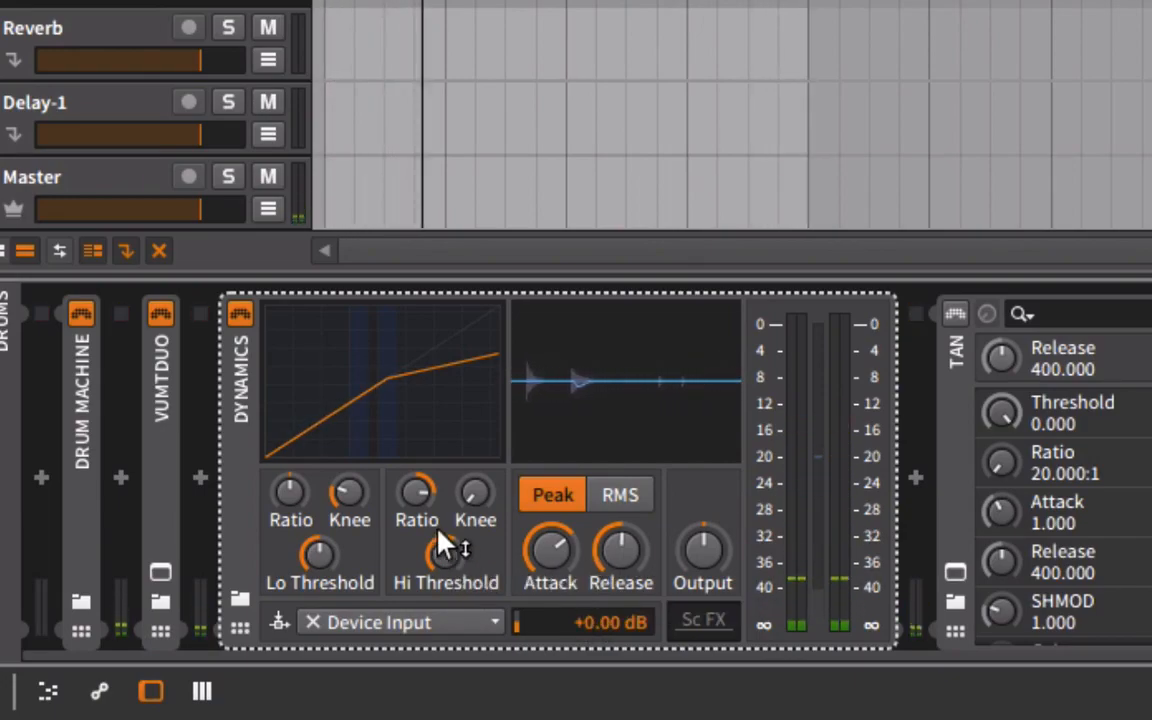
{"action": "left_click_drag", "start_coordinate": [417, 483], "coordinate": [418, 450]}
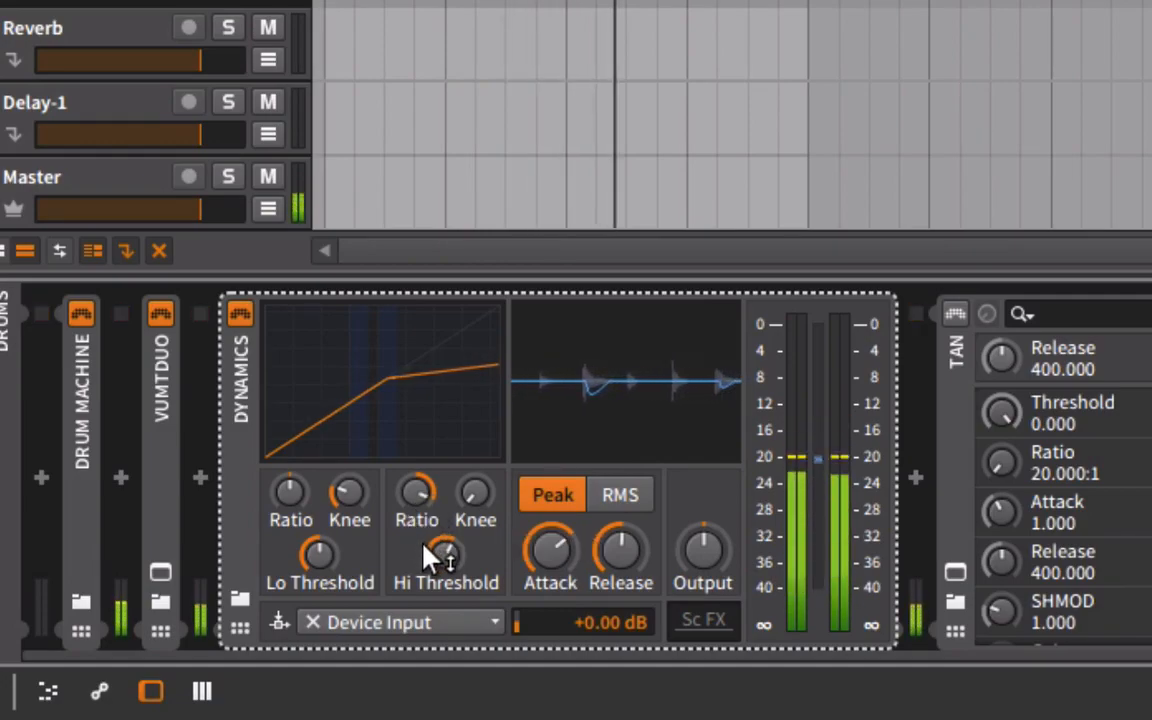
{"action": "left_click_drag", "start_coordinate": [442, 552], "coordinate": [442, 564]}
{"action": "left_click_drag", "start_coordinate": [417, 489], "coordinate": [420, 514]}
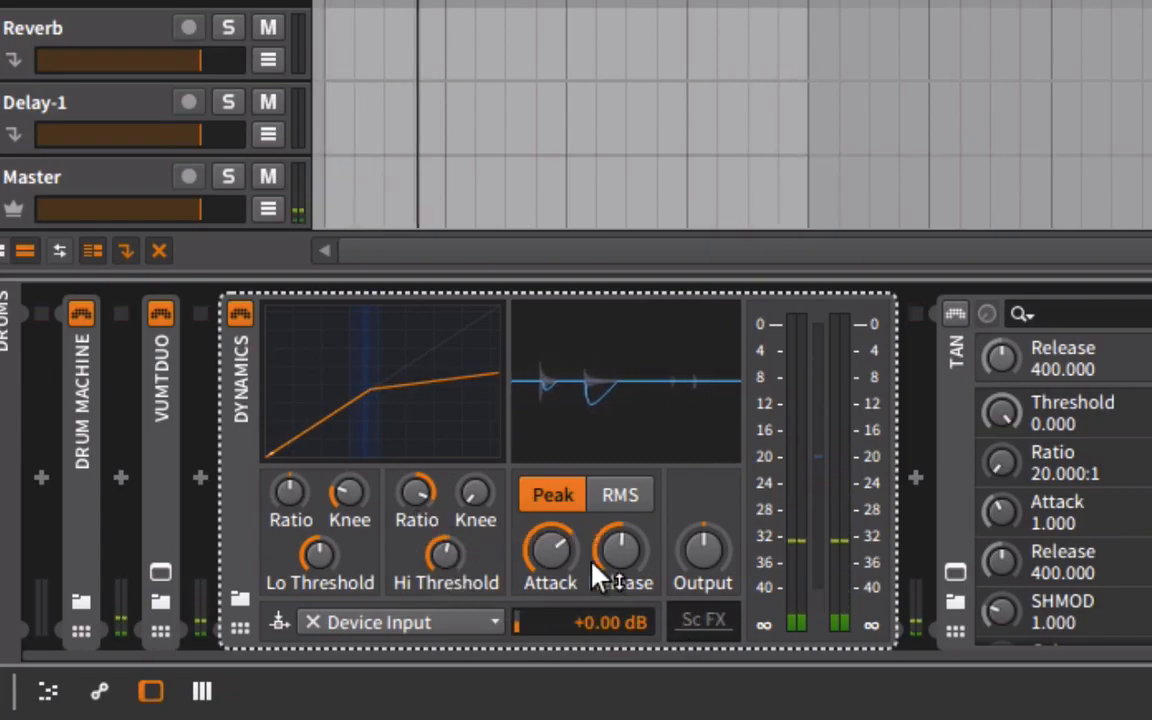
{"action": "left_click_drag", "start_coordinate": [560, 560], "coordinate": [560, 540]}
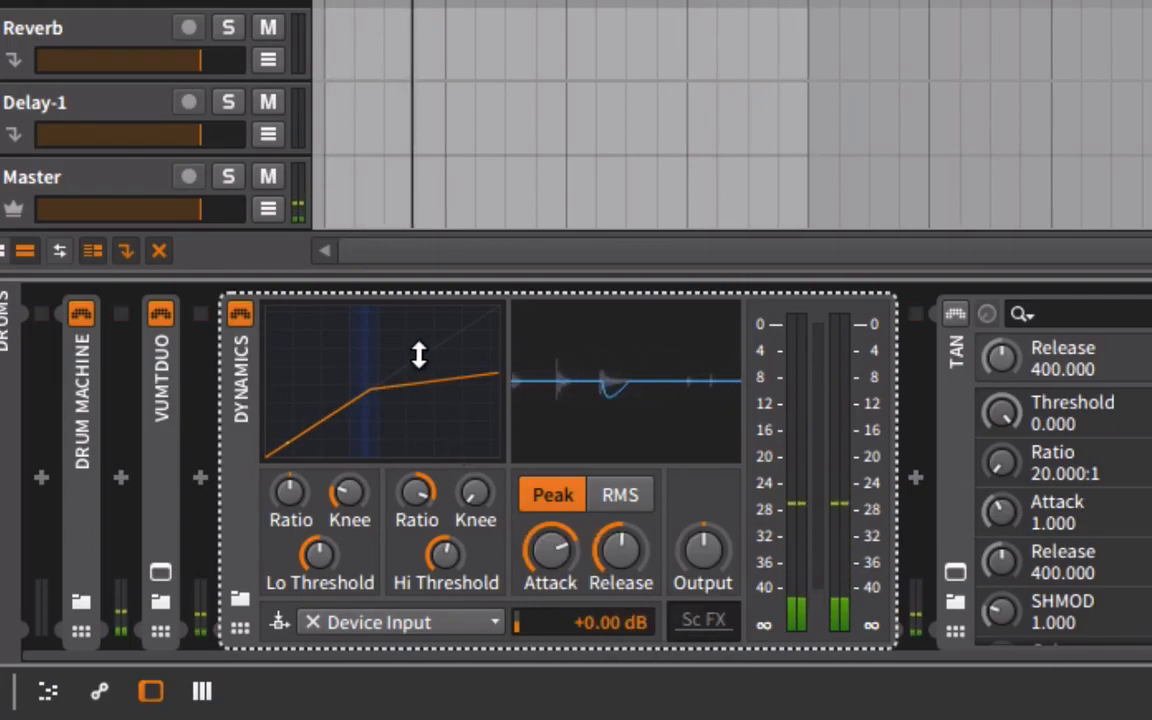
Step: Compare the Drums track's peak level with Dynamics bypassed and enabled, resetting the peak hold
{"action": "left_click", "coordinate": [237, 324]}
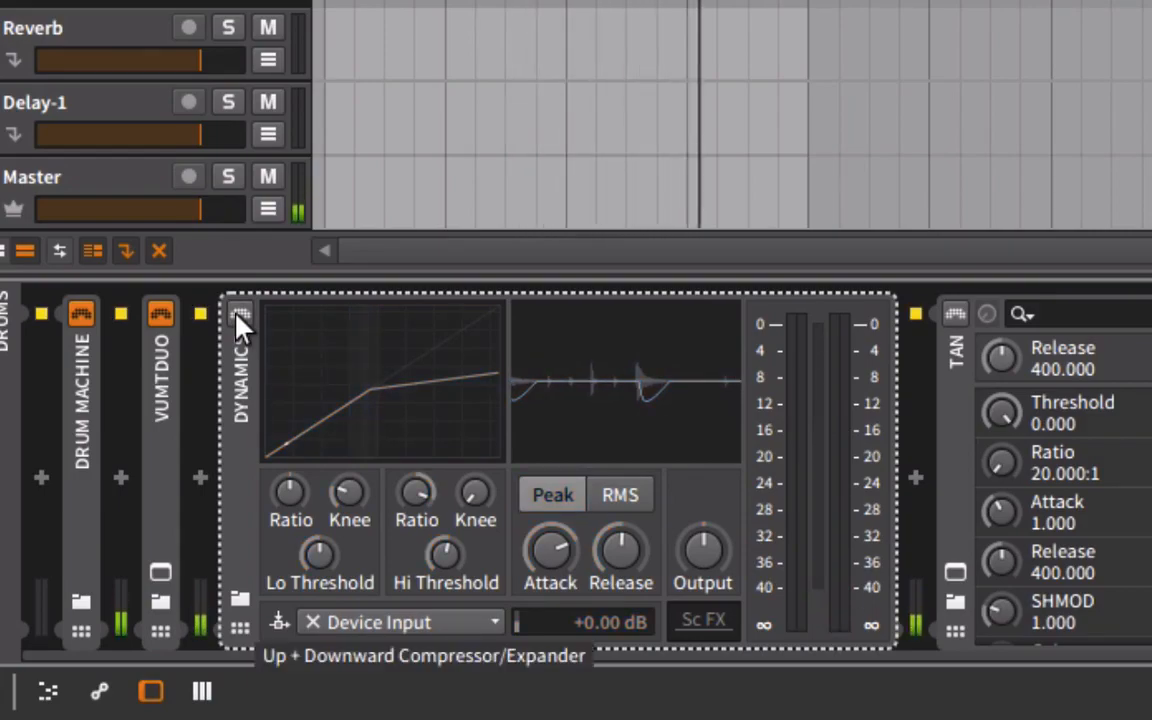
{"action": "left_click", "coordinate": [238, 320]}
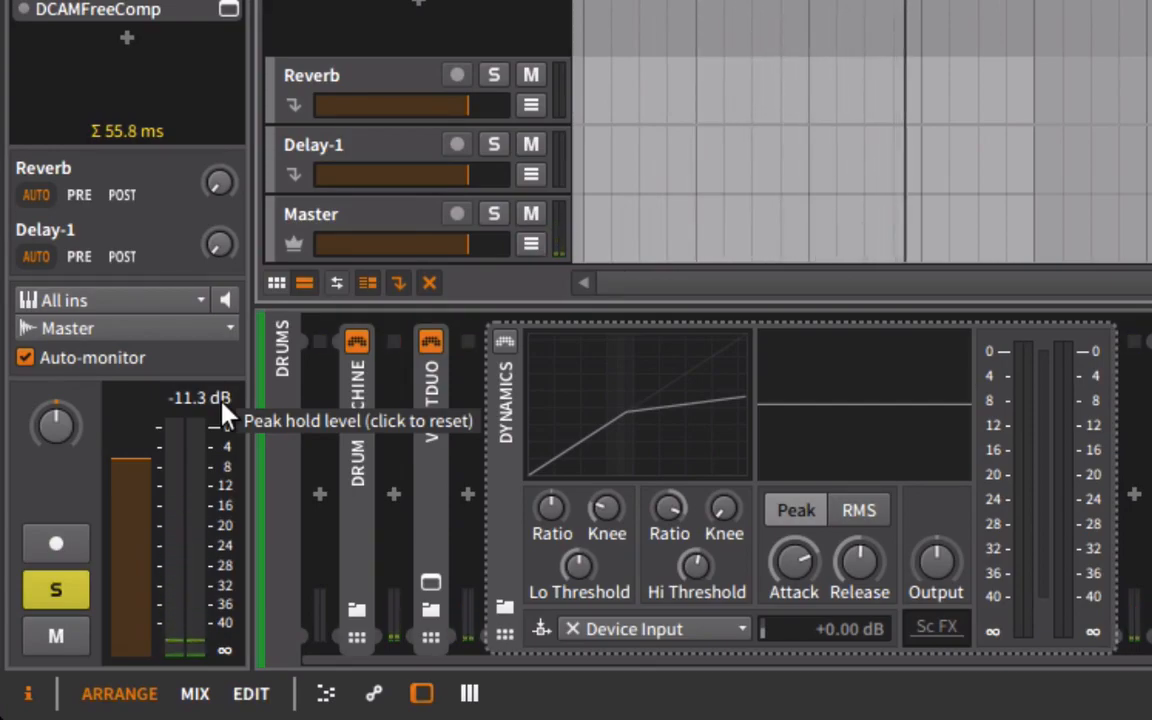
{"action": "left_click", "coordinate": [505, 343]}
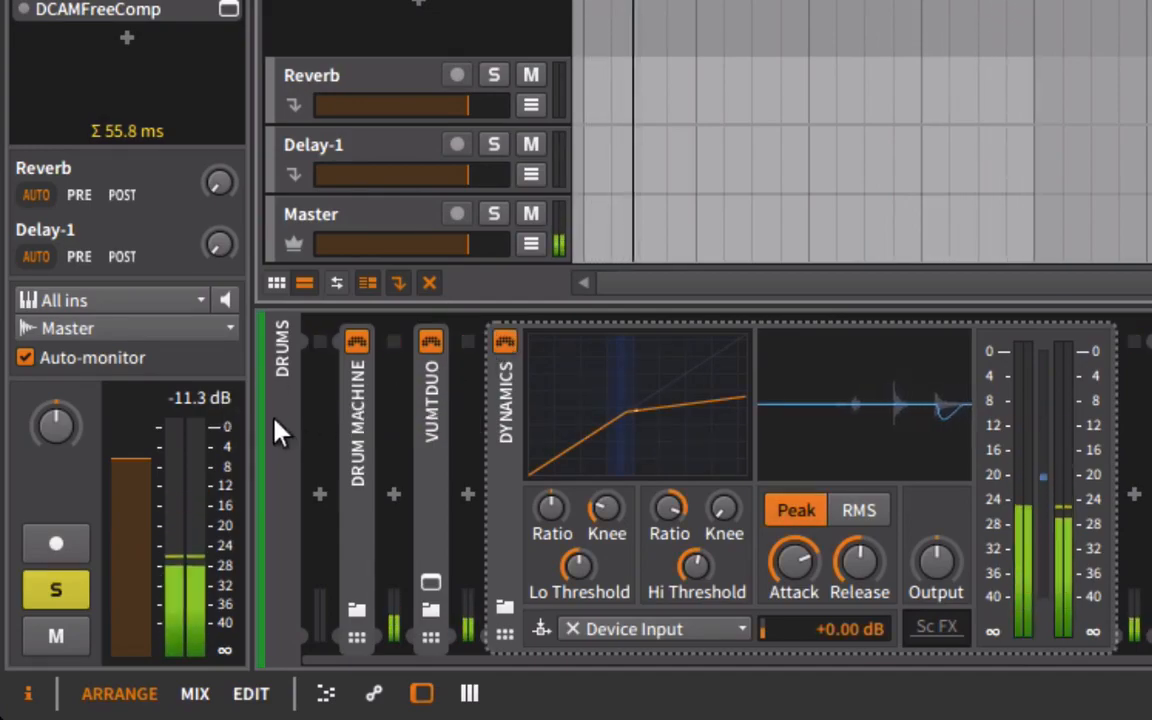
{"action": "left_click", "coordinate": [221, 419]}
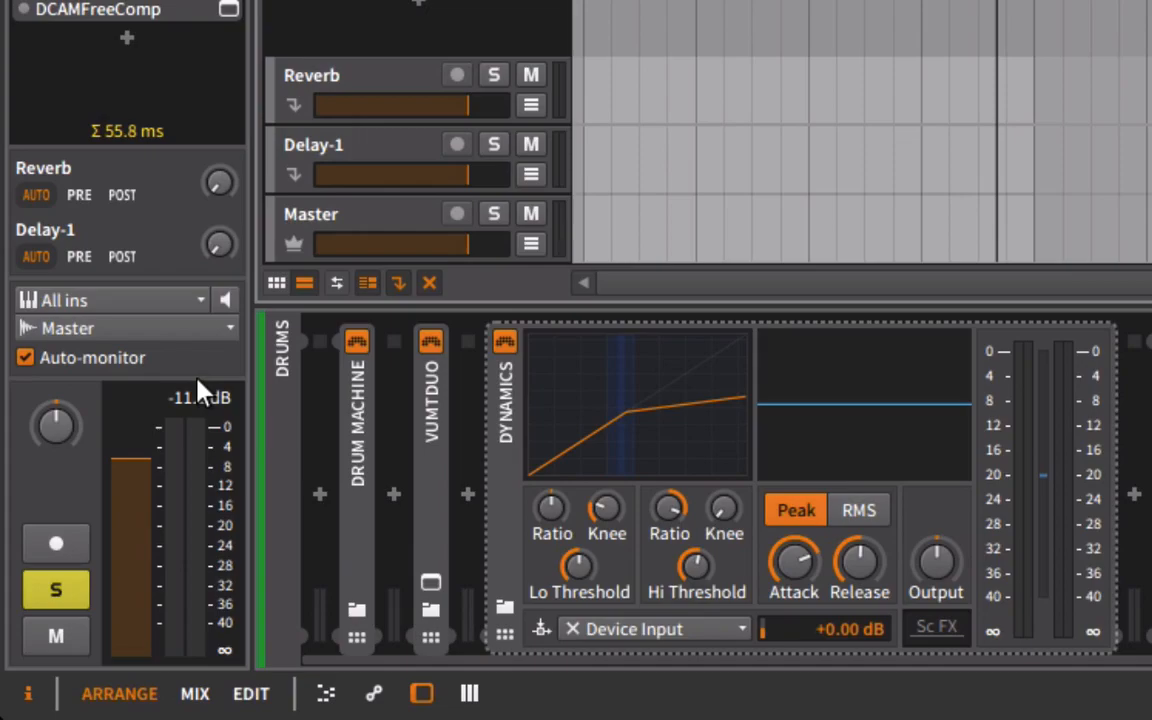
Step: Play the drums, try the Dynamics release at its minimum, and raise it to a fairly short setting
{"action": "mouse_move", "coordinate": [797, 566]}
{"action": "key", "text": "space"}
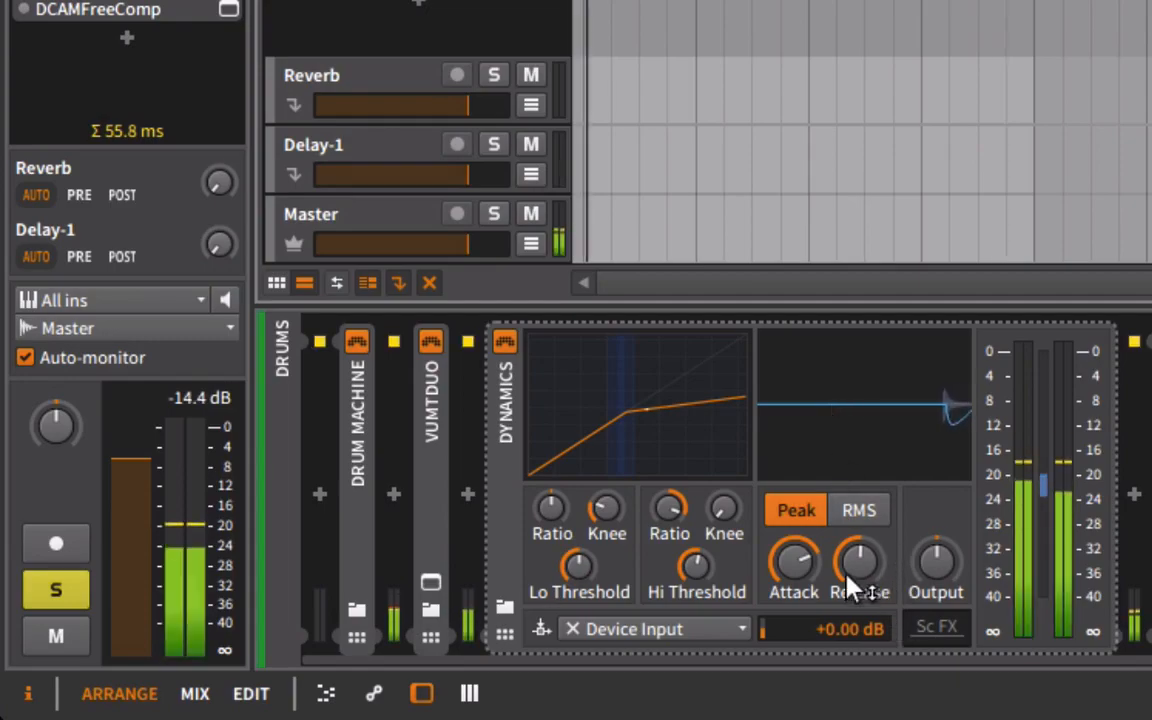
{"action": "mouse_move", "coordinate": [874, 591]}
{"action": "left_click_drag", "start_coordinate": [874, 591], "coordinate": [874, 660]}
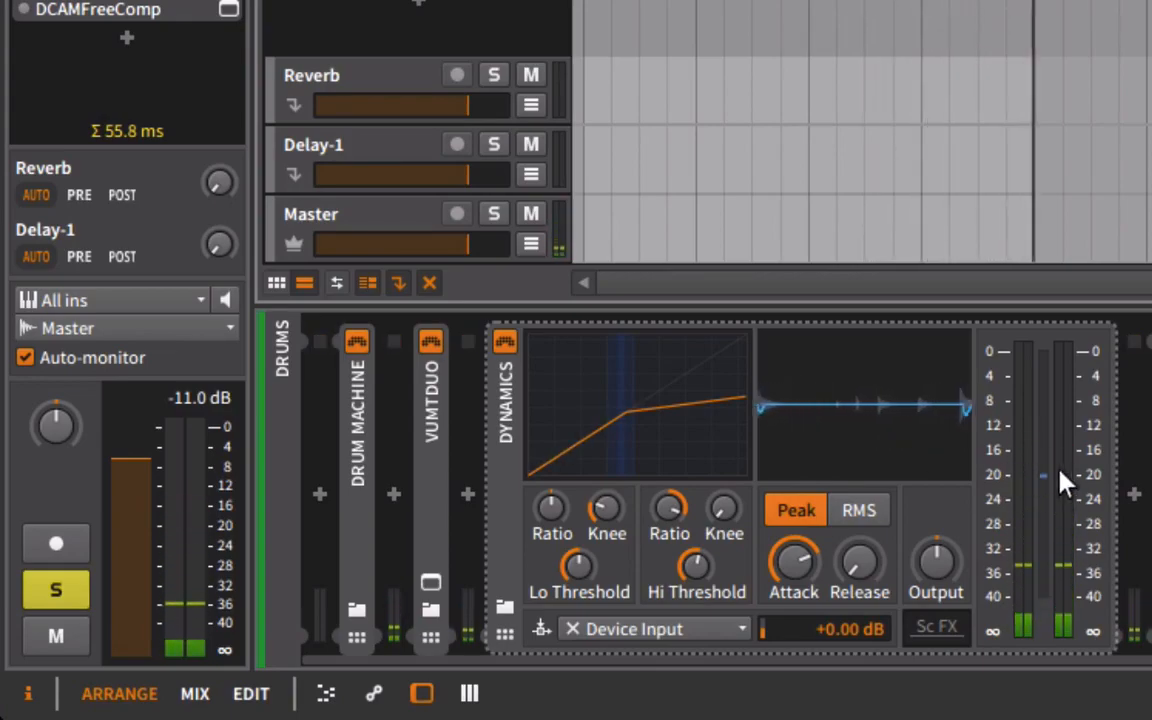
{"action": "left_click_drag", "start_coordinate": [879, 555], "coordinate": [879, 485]}
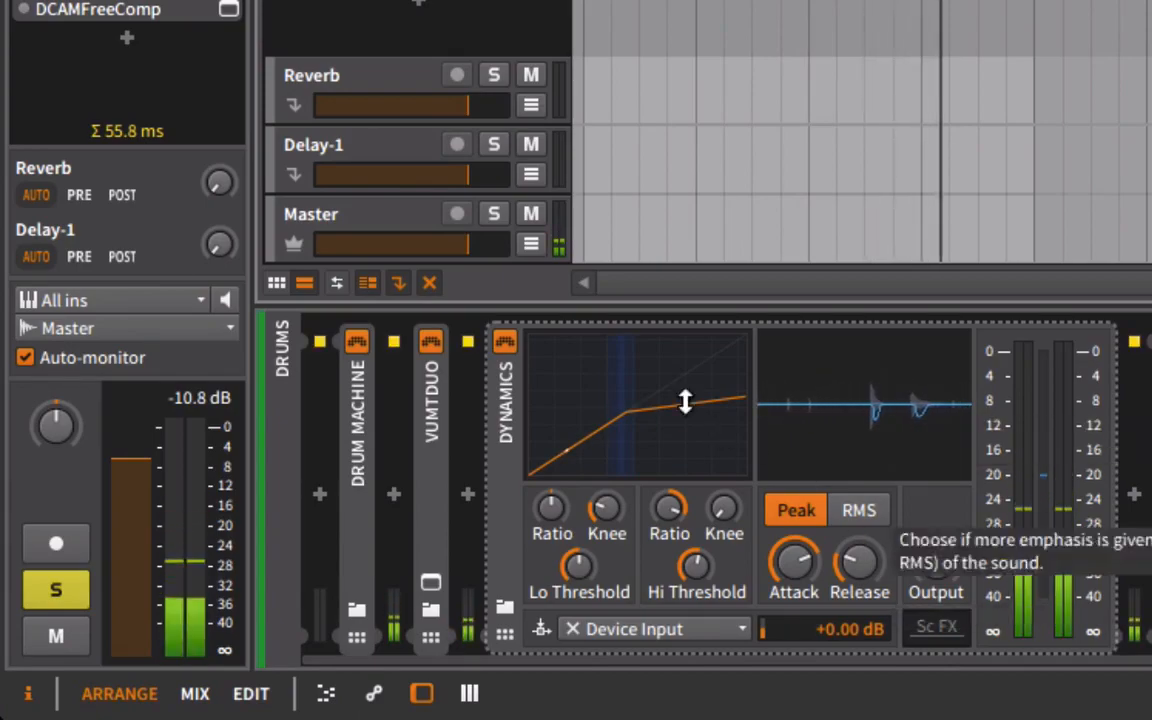
Step: Compare Dynamics bypassed and enabled, lengthen its release slightly, and leave the device bypassed
{"action": "left_click", "coordinate": [506, 344]}
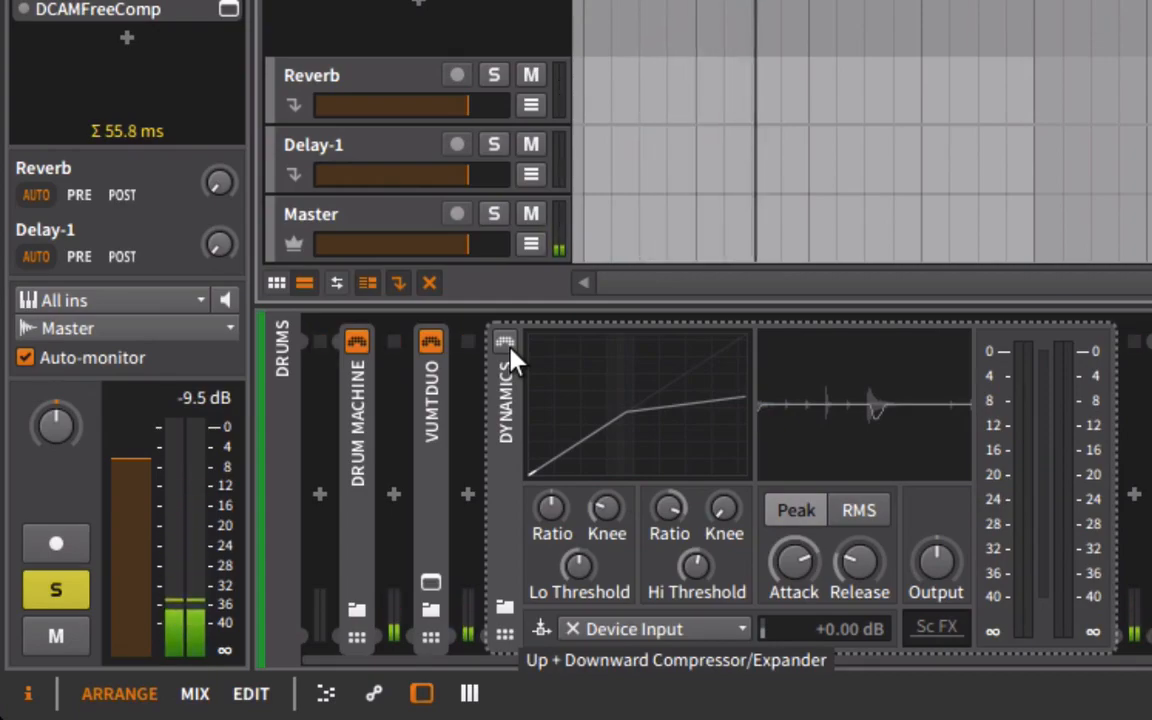
{"action": "left_click", "coordinate": [506, 345]}
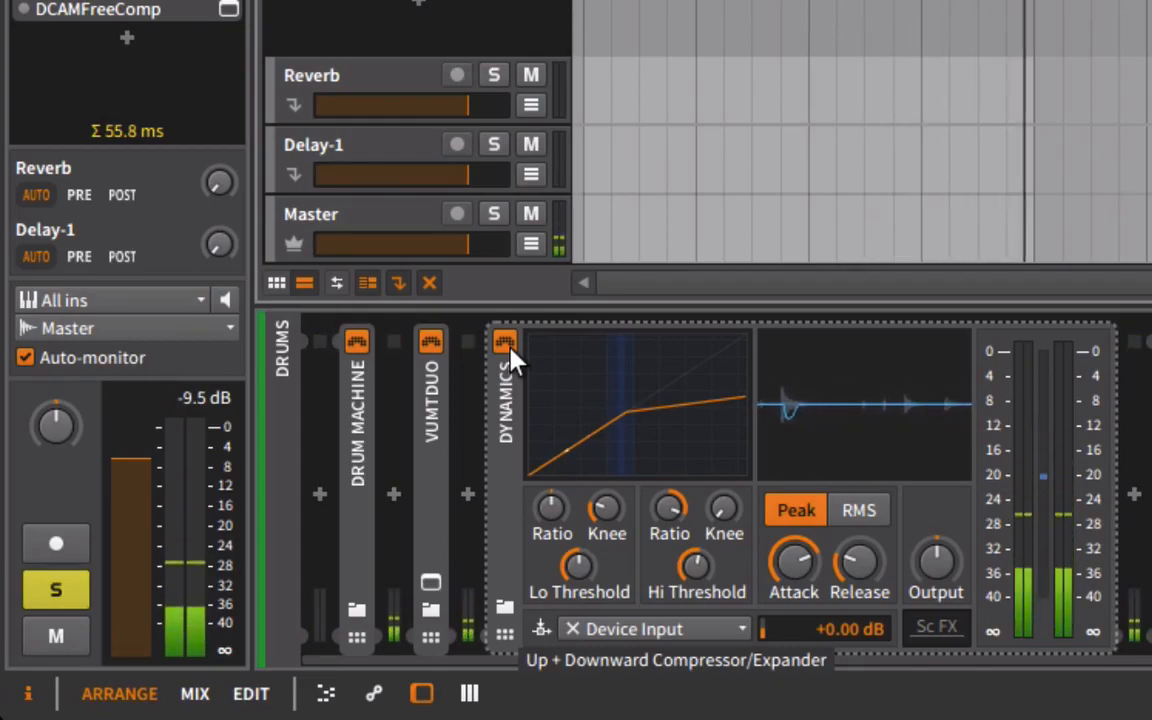
{"action": "mouse_move", "coordinate": [872, 567]}
{"action": "left_mouse_down"}
{"action": "mouse_move", "coordinate": [872, 538]}
{"action": "mouse_move", "coordinate": [872, 553]}
{"action": "left_mouse_up"}
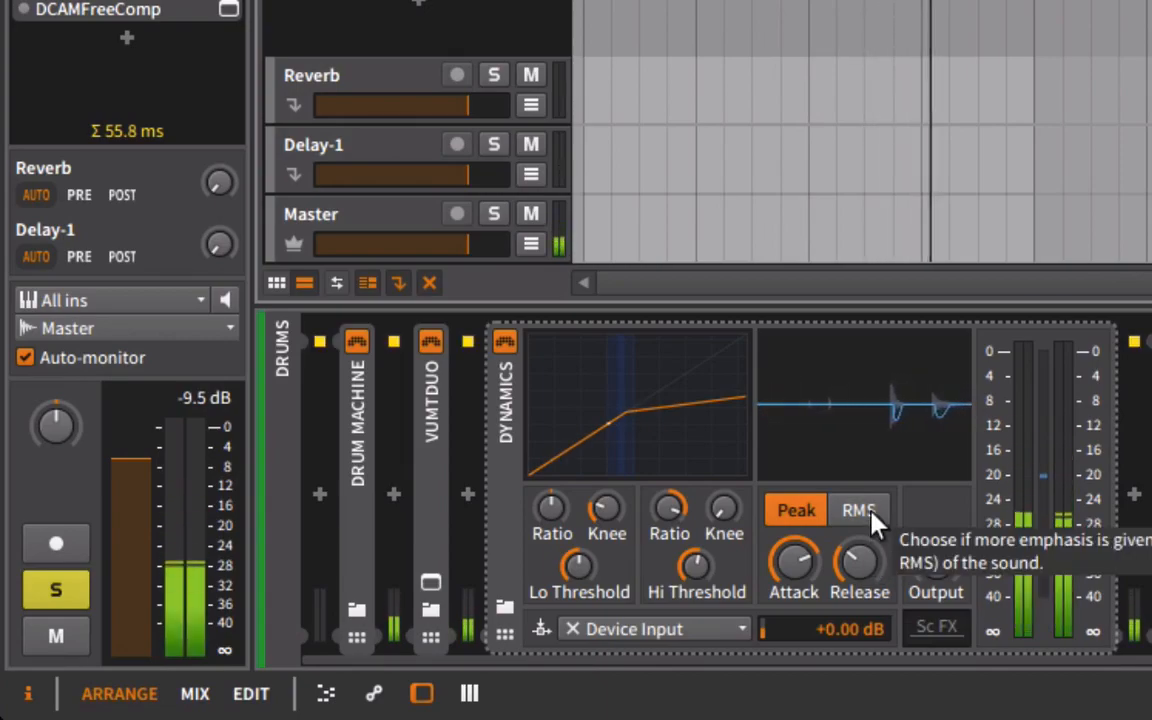
{"action": "left_click", "coordinate": [504, 342]}
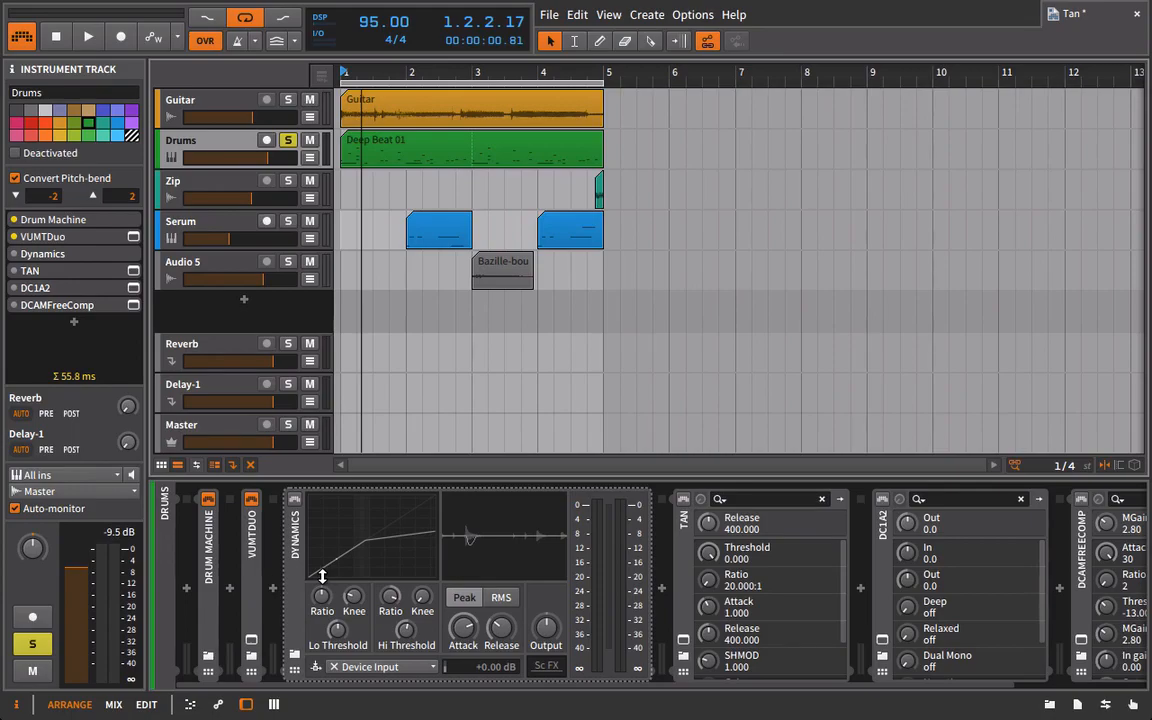
Step: Enable the DC1A2 compressor on the Drums track and place its Klanghelm window above the device chain
{"action": "left_click", "coordinate": [297, 549]}
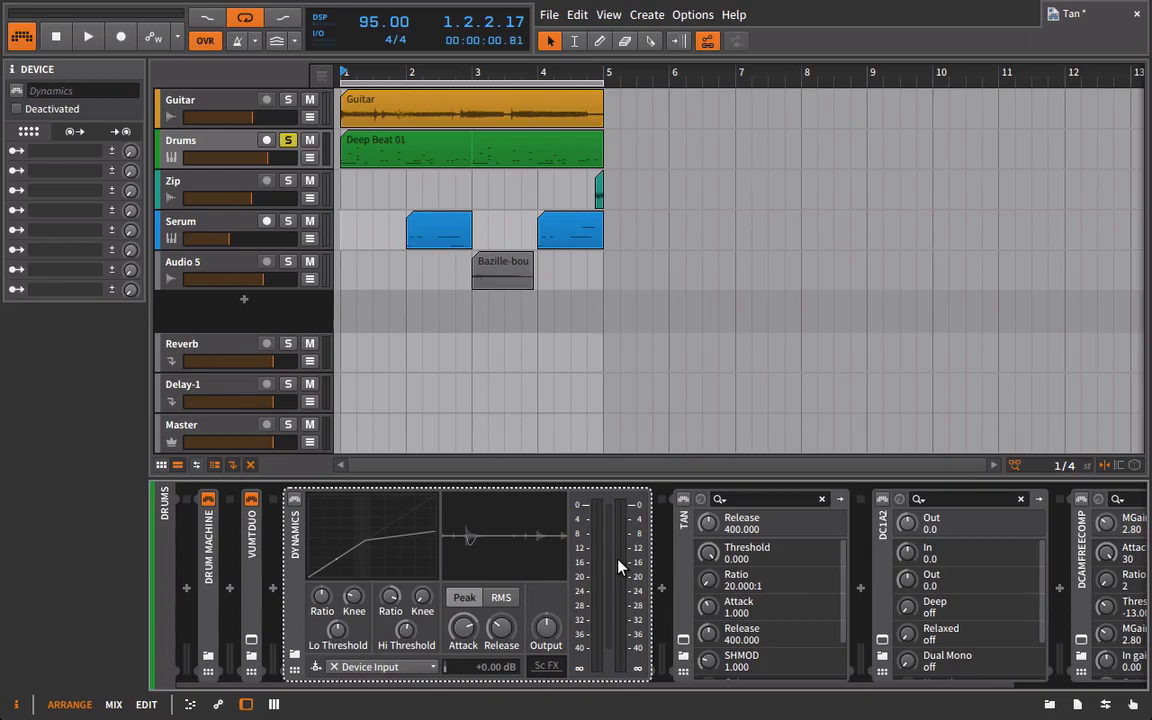
{"action": "left_click", "coordinate": [883, 501]}
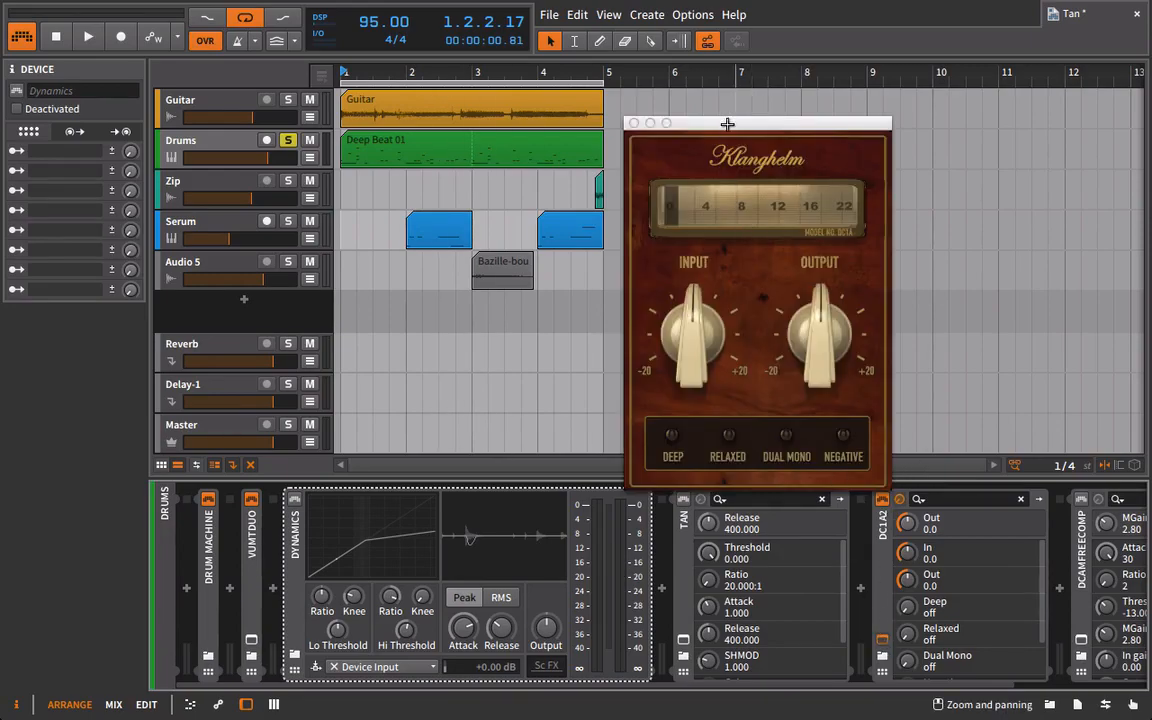
{"action": "left_click_drag", "start_coordinate": [728, 124], "coordinate": [836, 96]}
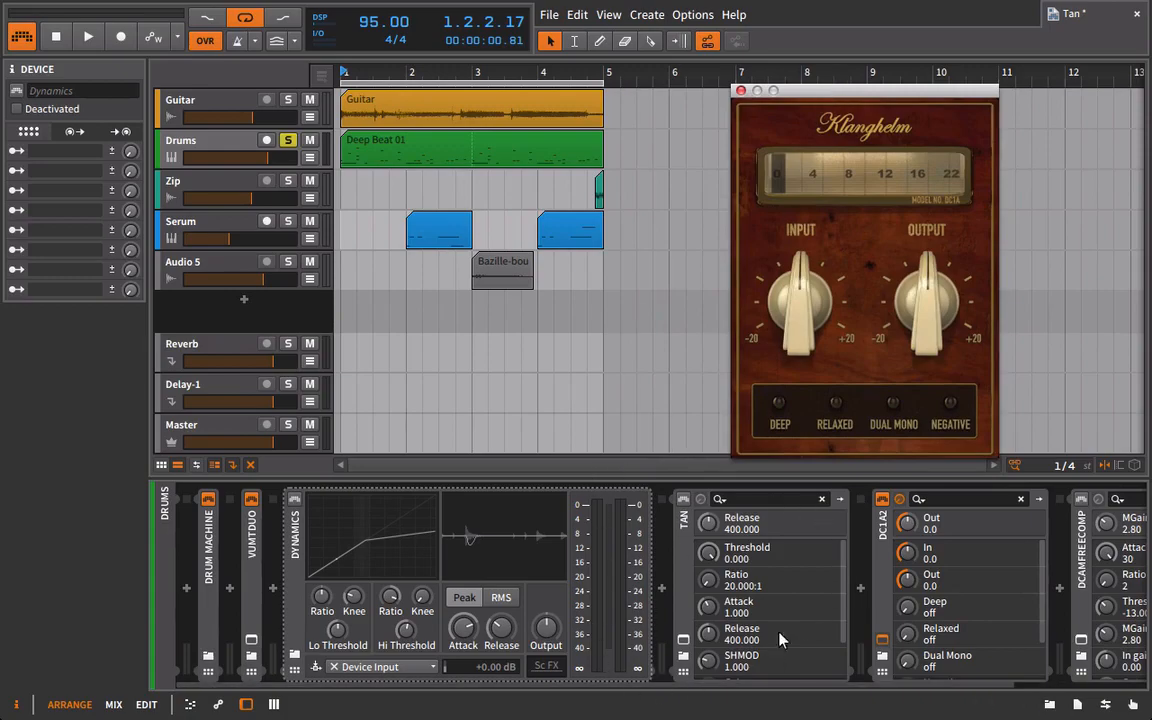
{"action": "left_click_drag", "start_coordinate": [755, 685], "coordinate": [868, 686]}
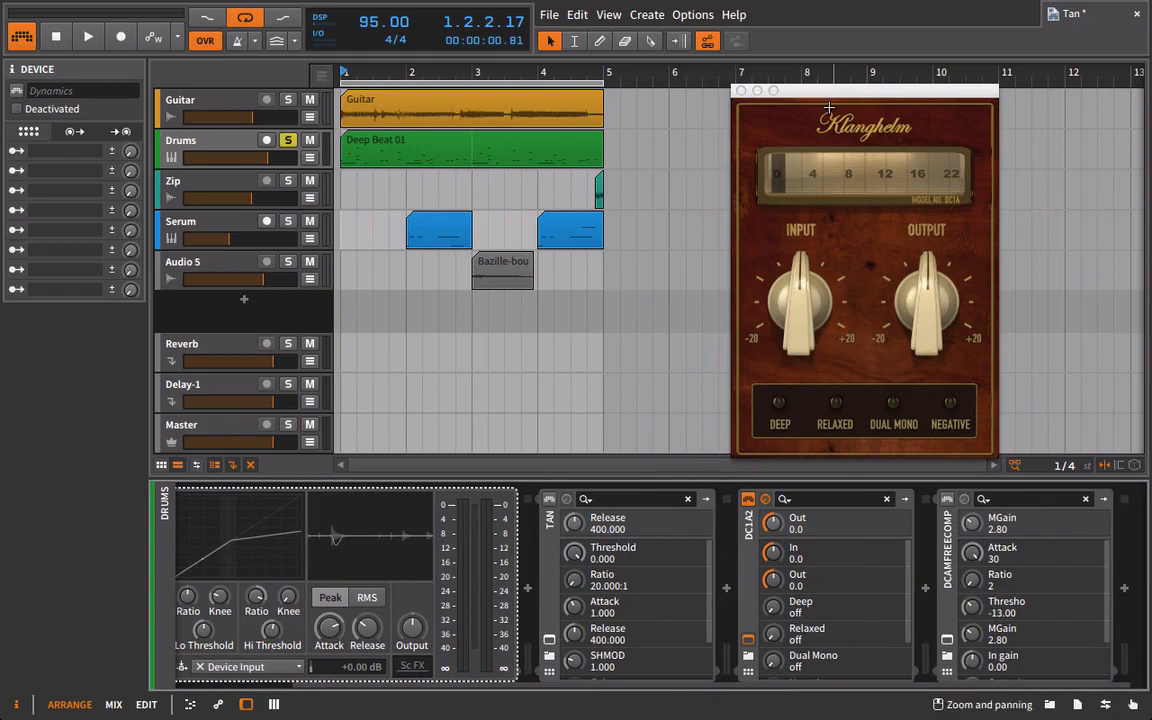
{"action": "left_click_drag", "start_coordinate": [827, 92], "coordinate": [723, 100]}
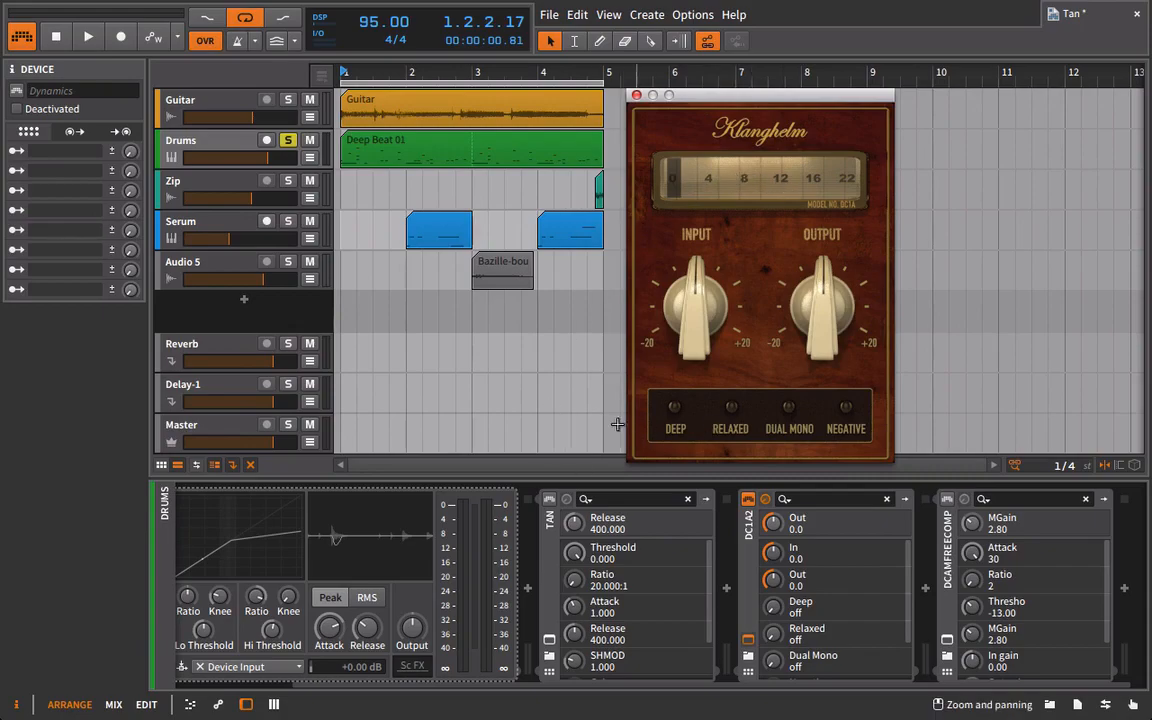
Step: Play the drums, raise the DC1A2 output to 3.6, and compare the compressor bypassed and enabled
{"action": "key", "text": "space"}
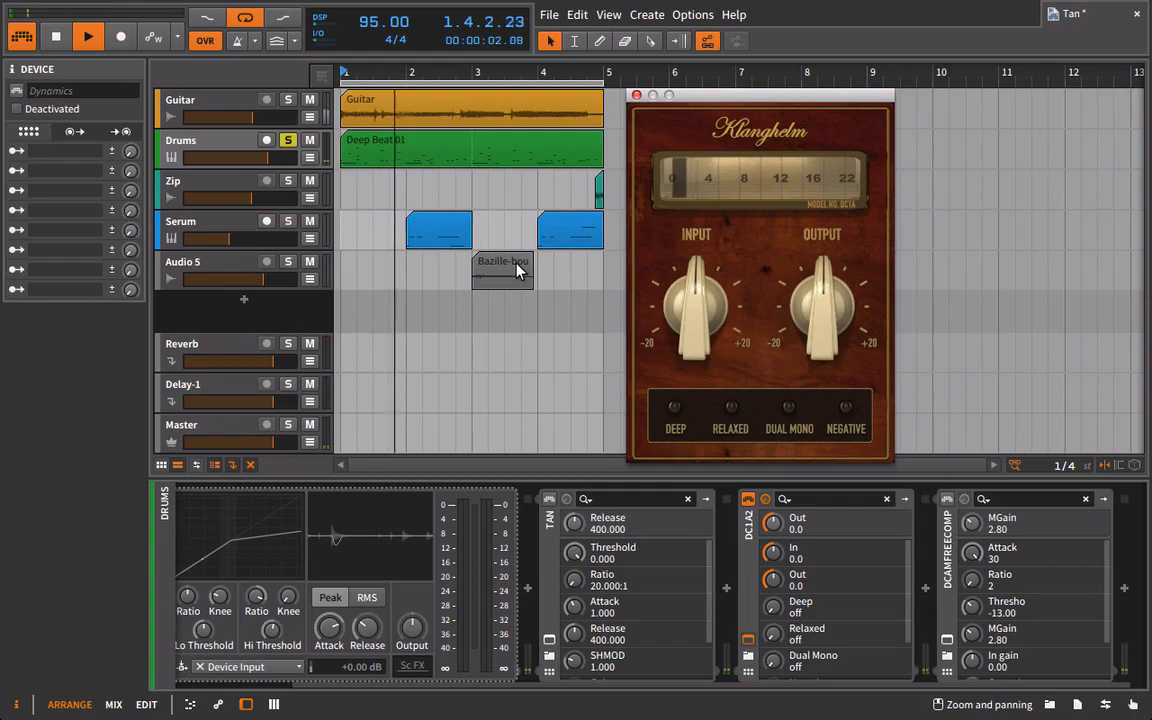
{"action": "left_click_drag", "start_coordinate": [817, 316], "coordinate": [822, 268]}
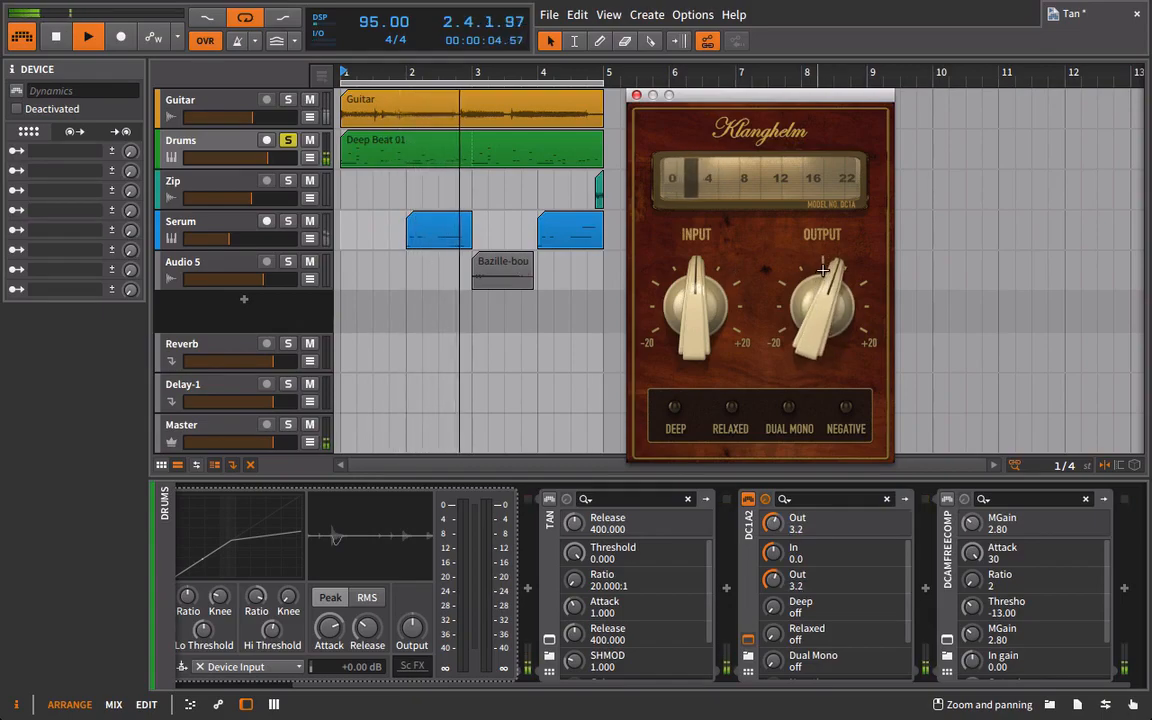
{"action": "left_click", "coordinate": [748, 500]}
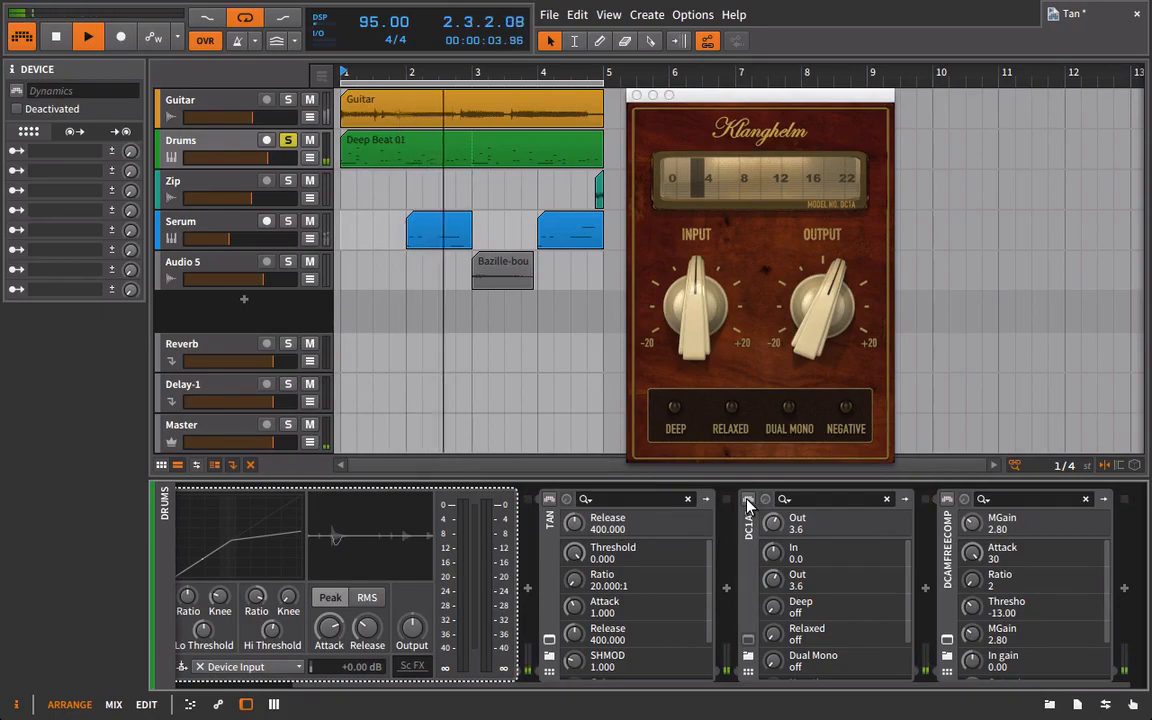
{"action": "left_click", "coordinate": [748, 500]}
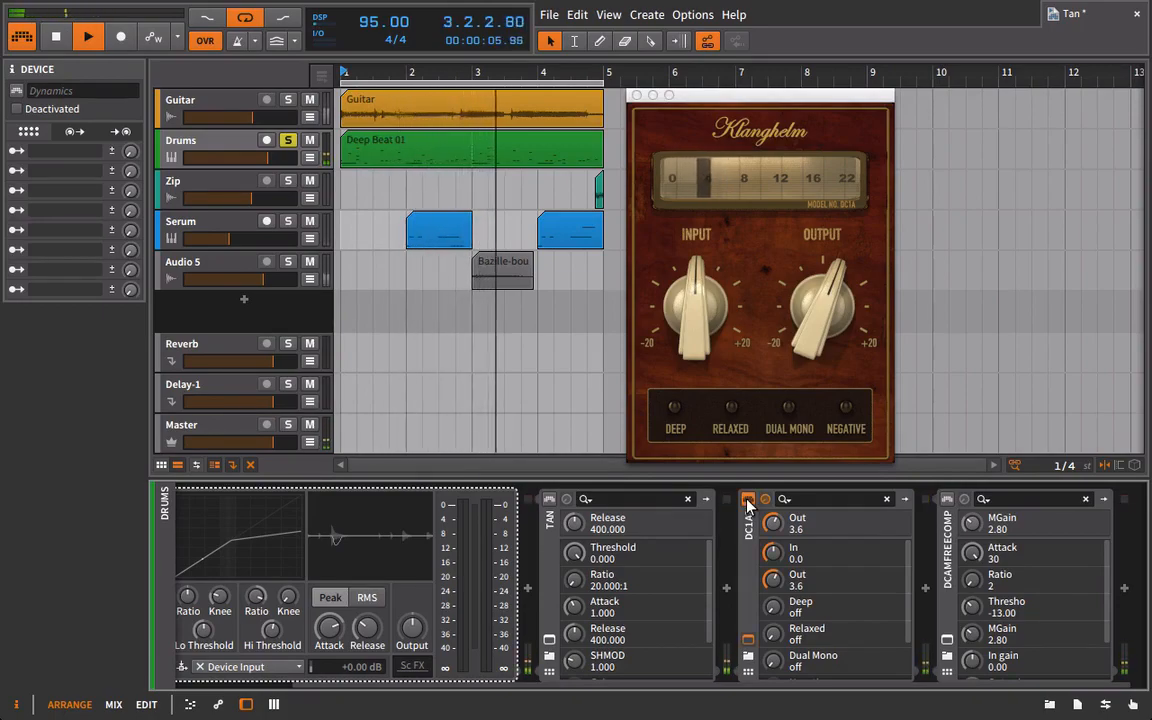
Step: Raise the DC1A2 output to 4.5, then show the Drums track's level meter and reset its peak reading
{"action": "left_click_drag", "start_coordinate": [826, 298], "coordinate": [826, 290]}
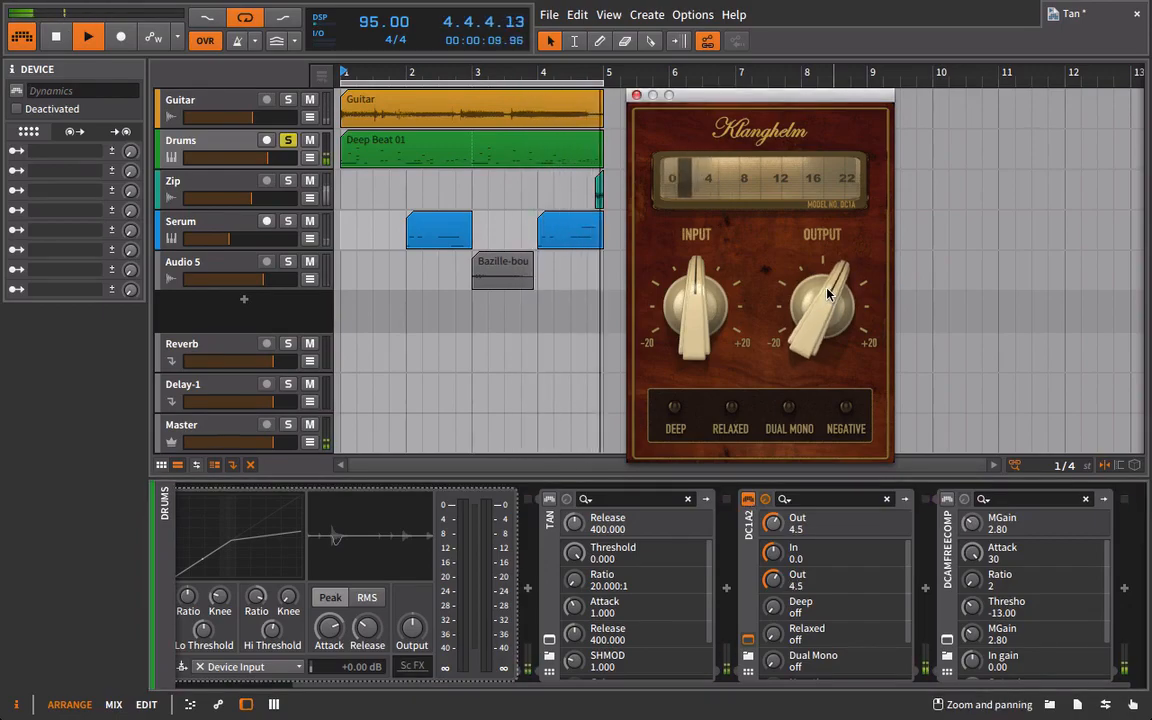
{"action": "left_click", "coordinate": [197, 157]}
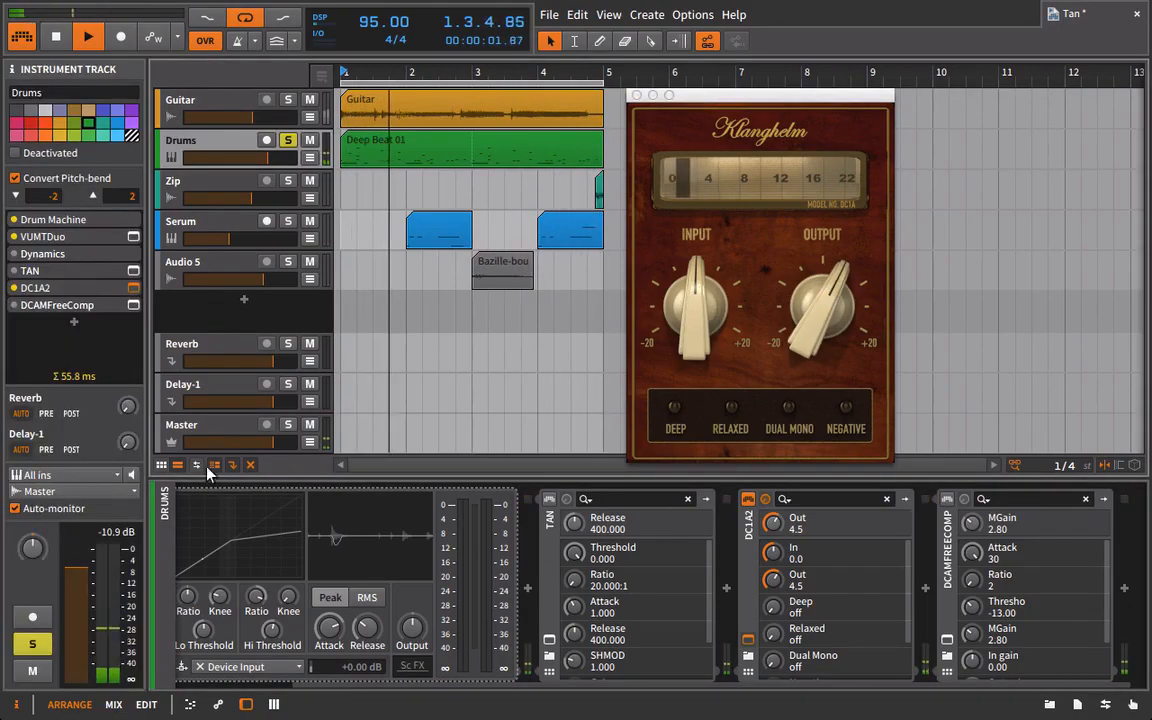
{"action": "left_click", "coordinate": [124, 535]}
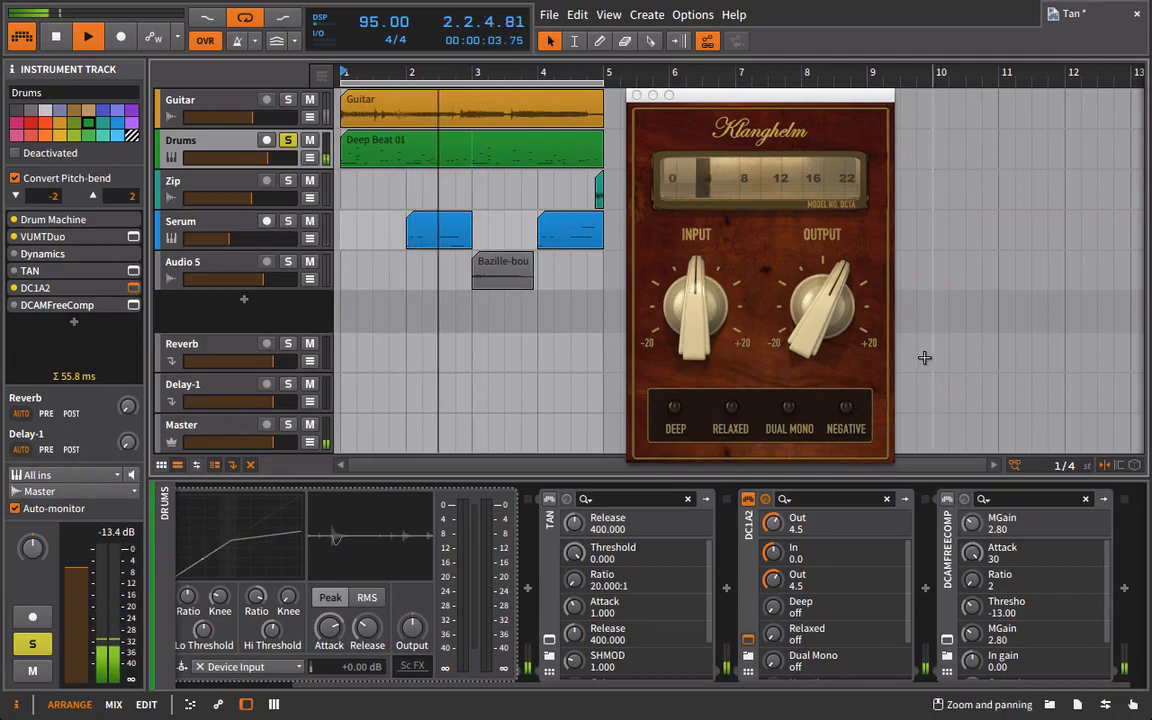
Step: Try the DC1A2 output at 6.0, reset the Drums peak reading, and settle the output at 5.3
{"action": "left_click_drag", "start_coordinate": [819, 311], "coordinate": [826, 294]}
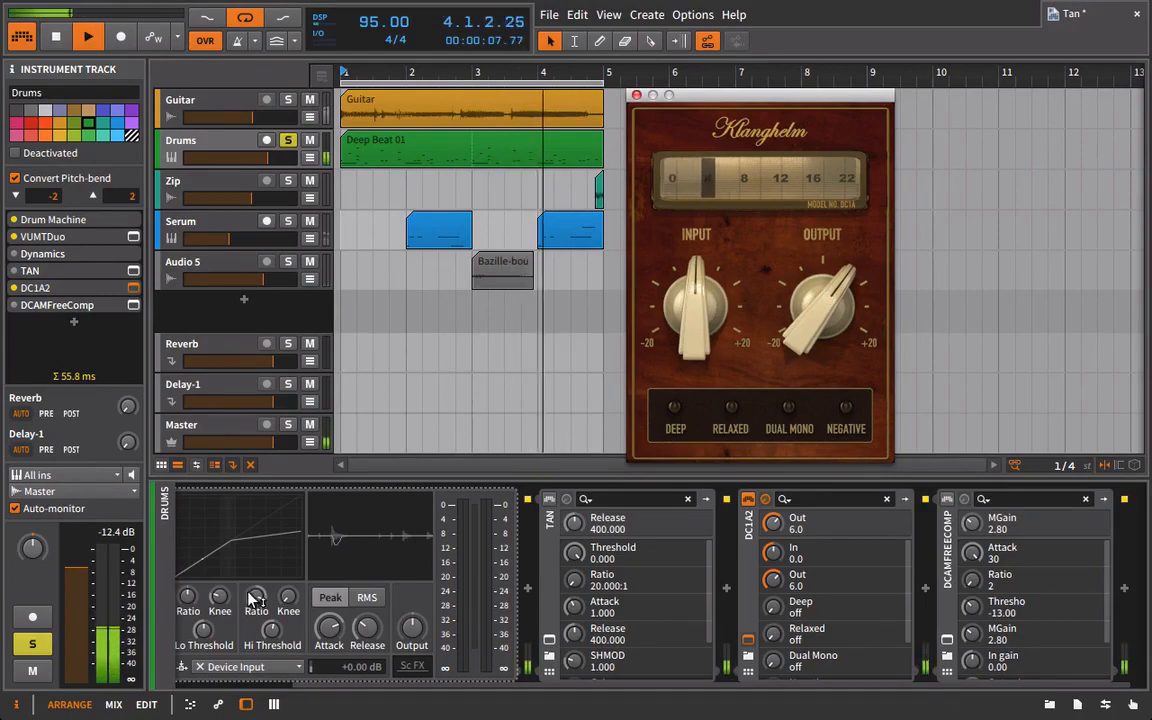
{"action": "left_click", "coordinate": [124, 535]}
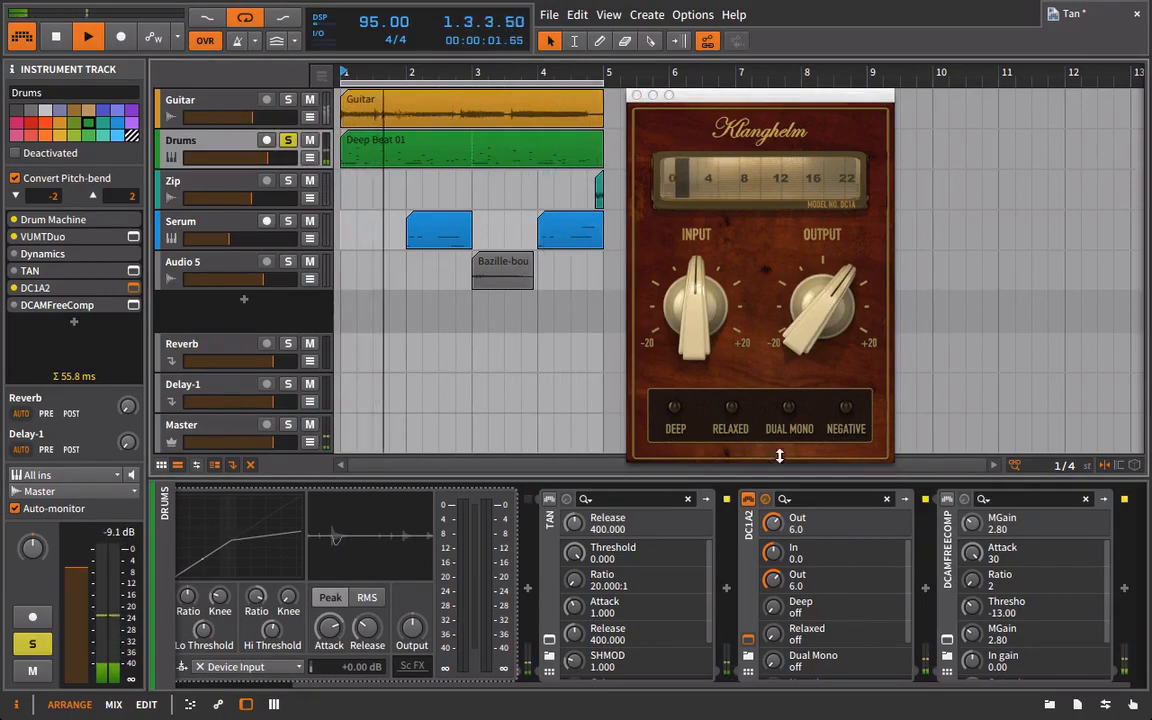
{"action": "left_click_drag", "start_coordinate": [822, 336], "coordinate": [822, 339]}
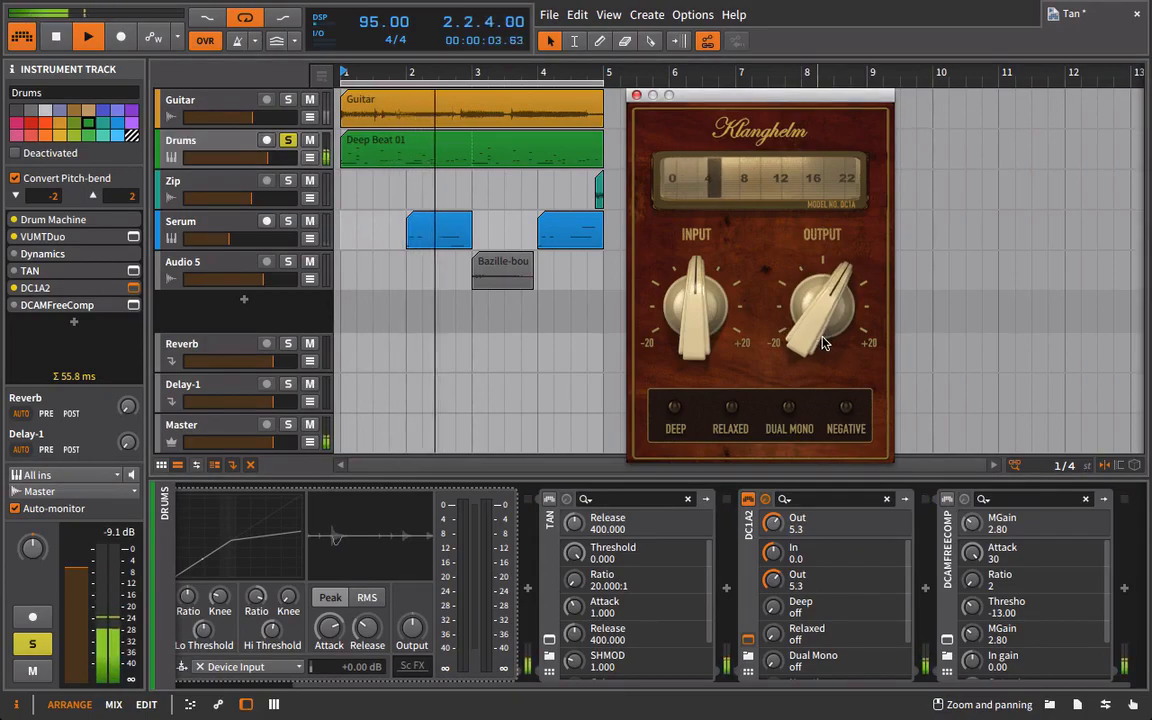
Step: Compare the drums with the DC1A2 bypassed and enabled, then close its plugin window and stop playback
{"action": "left_click", "coordinate": [753, 499]}
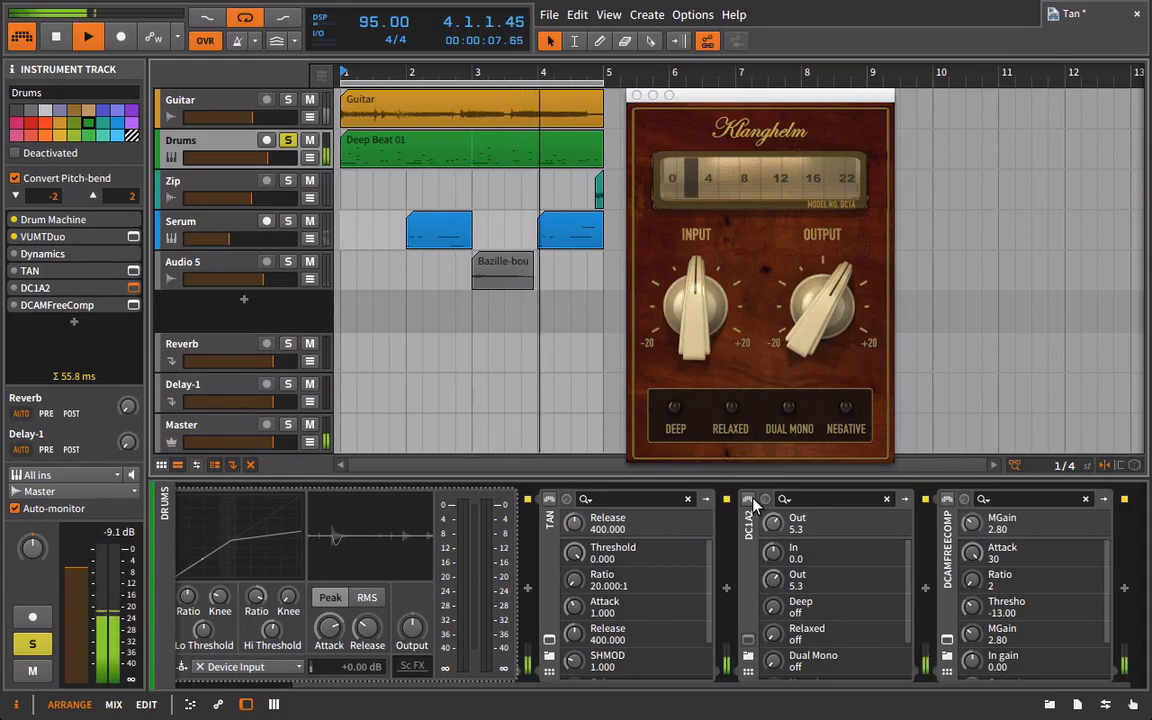
{"action": "left_click", "coordinate": [753, 503]}
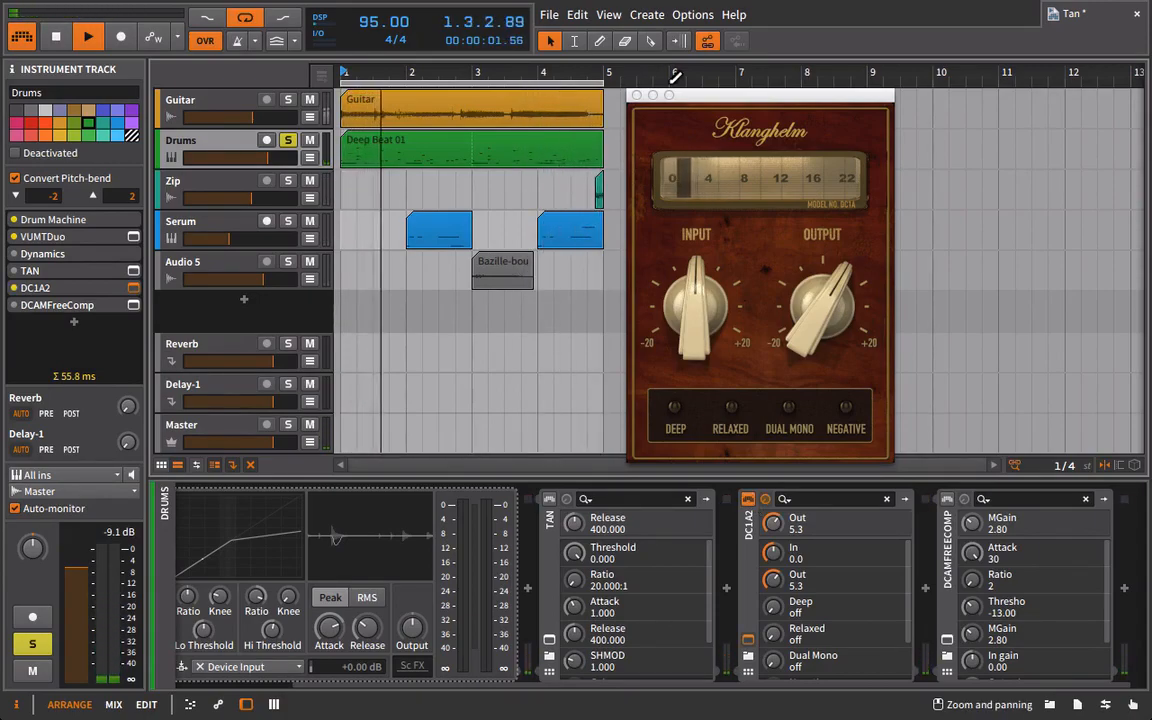
{"action": "left_click", "coordinate": [633, 95]}
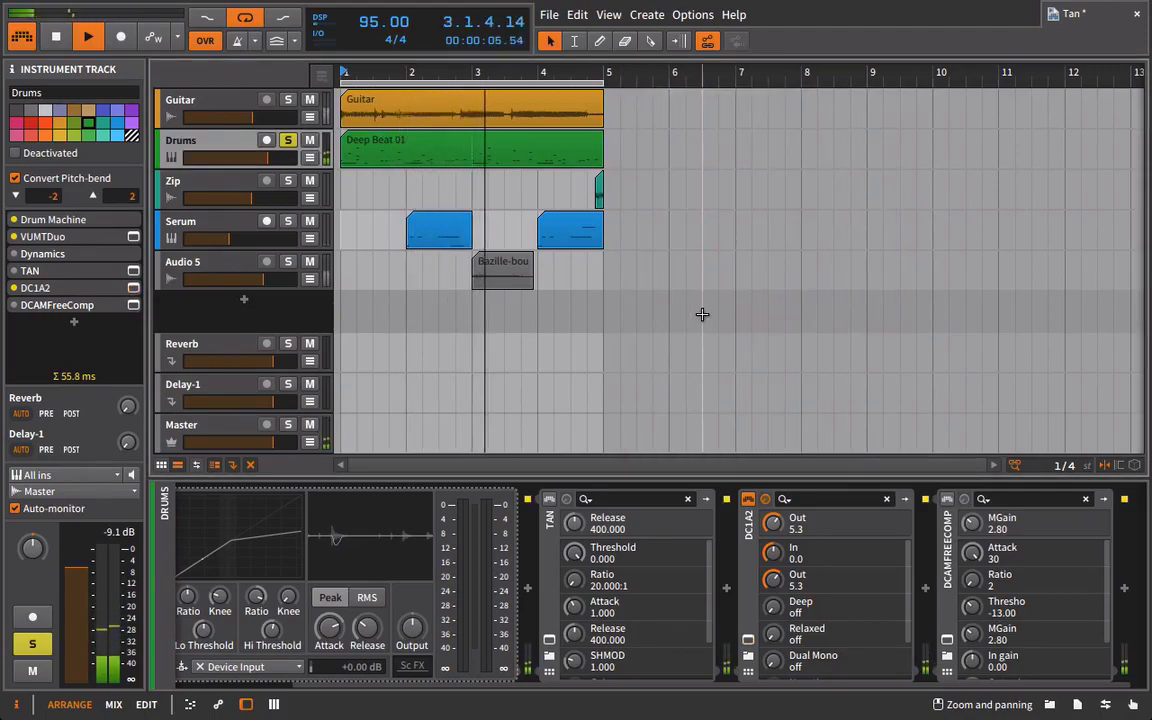
{"action": "key", "text": "space"}
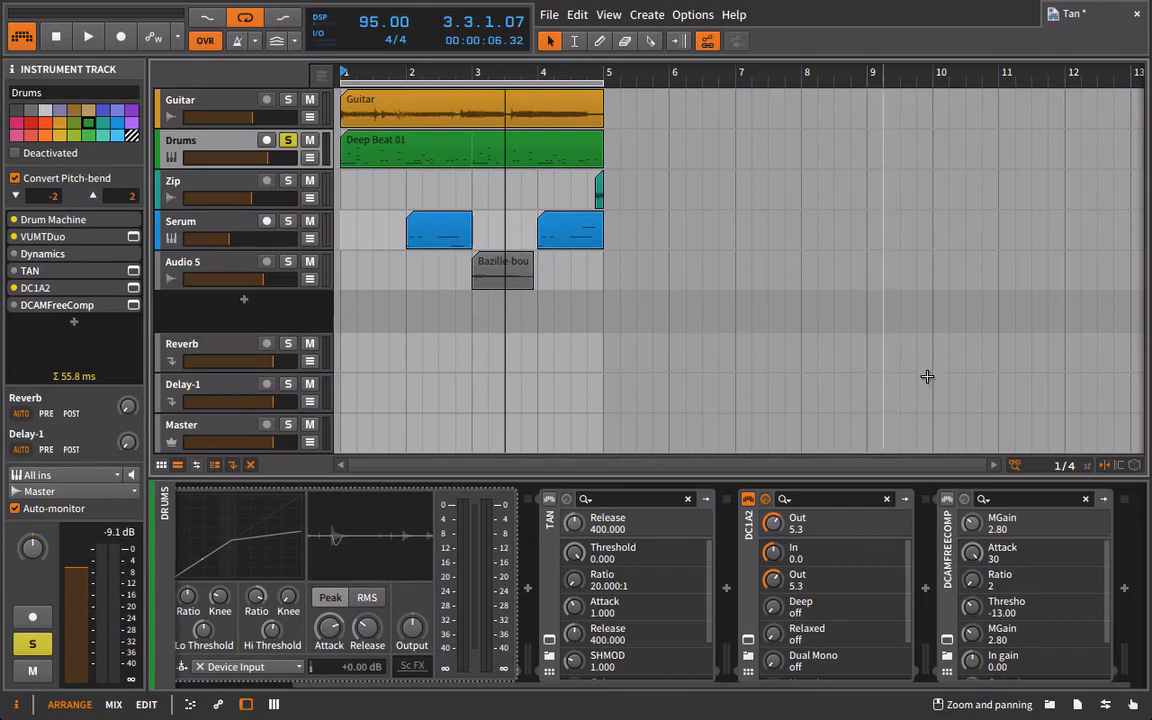
Step: Reopen the DC1A2 window and switch its Relaxed and Negative modes on and back off
{"action": "left_click", "coordinate": [749, 641]}
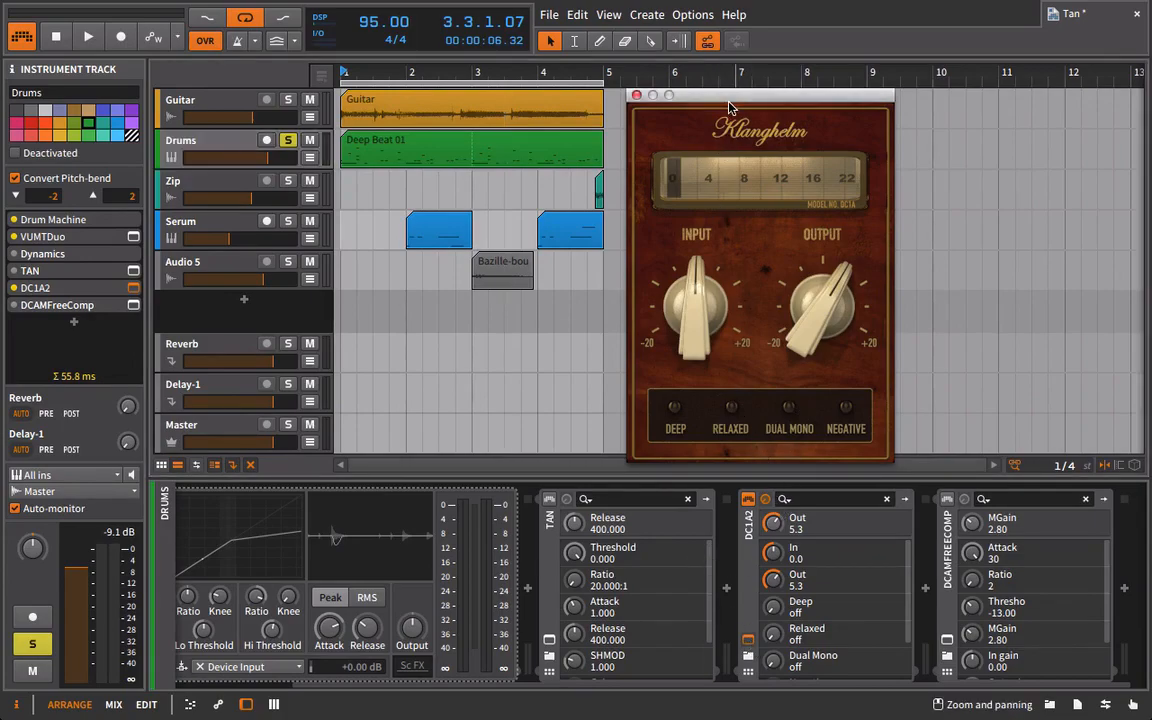
{"action": "left_click", "coordinate": [731, 408]}
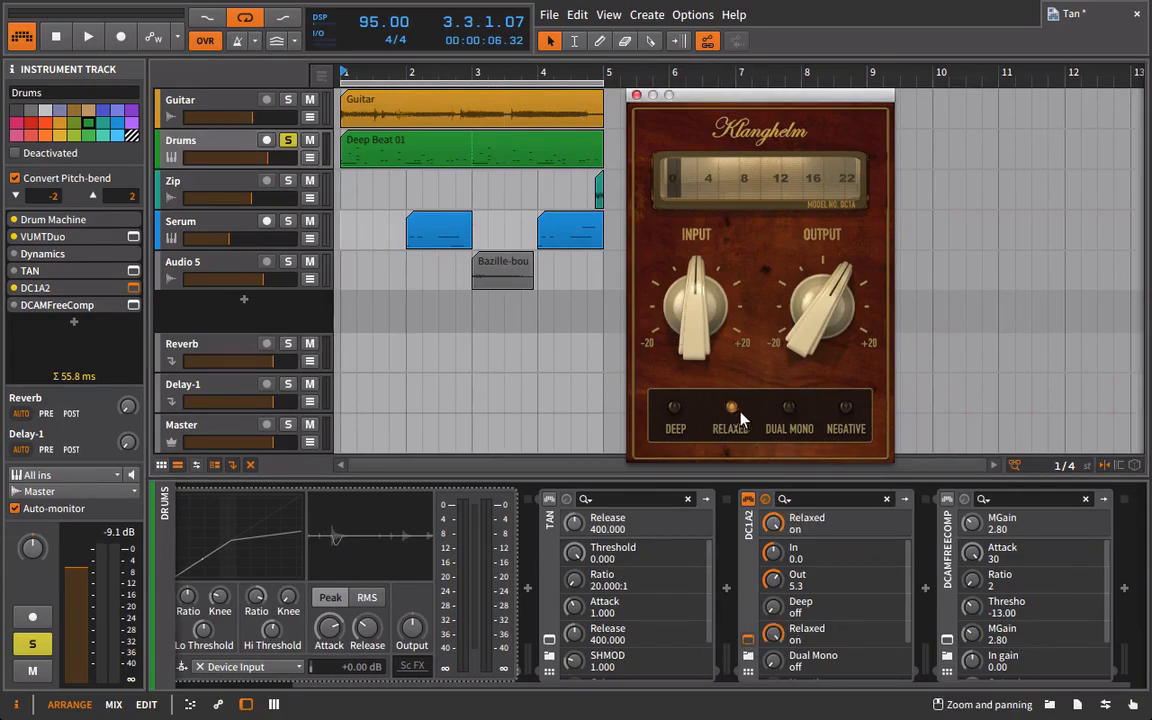
{"action": "left_click", "coordinate": [847, 408]}
{"action": "left_click", "coordinate": [847, 408]}
{"action": "left_click", "coordinate": [731, 408]}
Step: Play the drums, turn on the DC1A2's Deep mode, and toggle the compressor's bypass to compare
{"action": "key", "text": "space"}
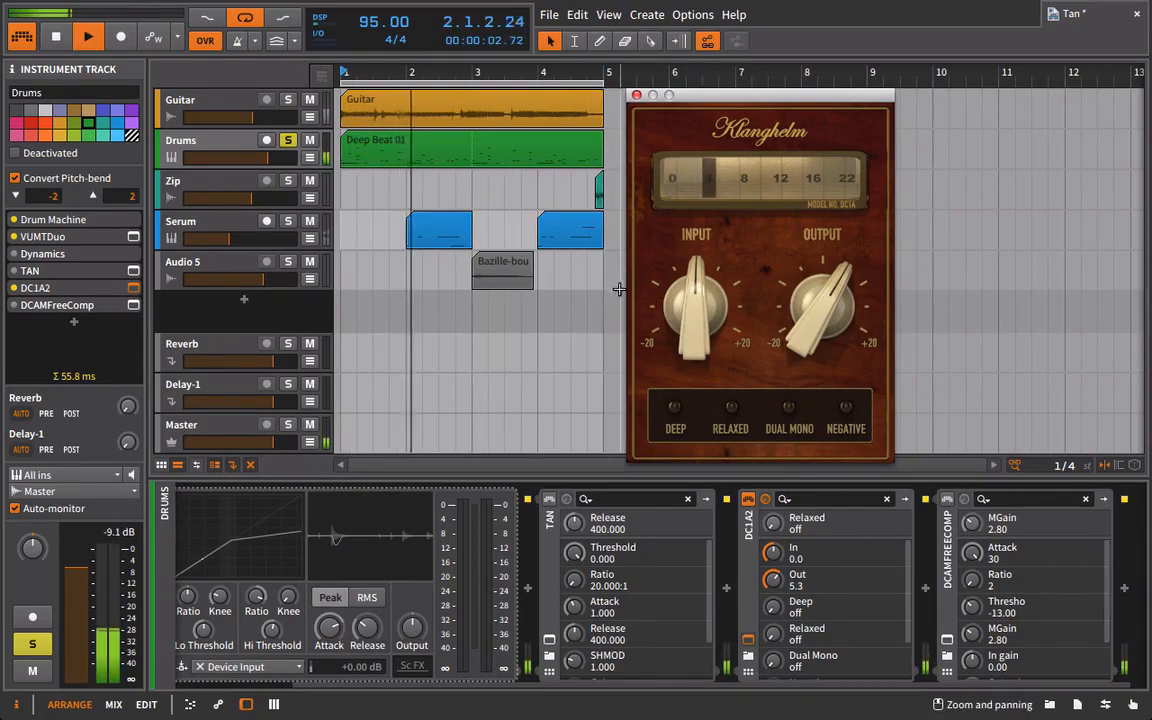
{"action": "left_click", "coordinate": [678, 428]}
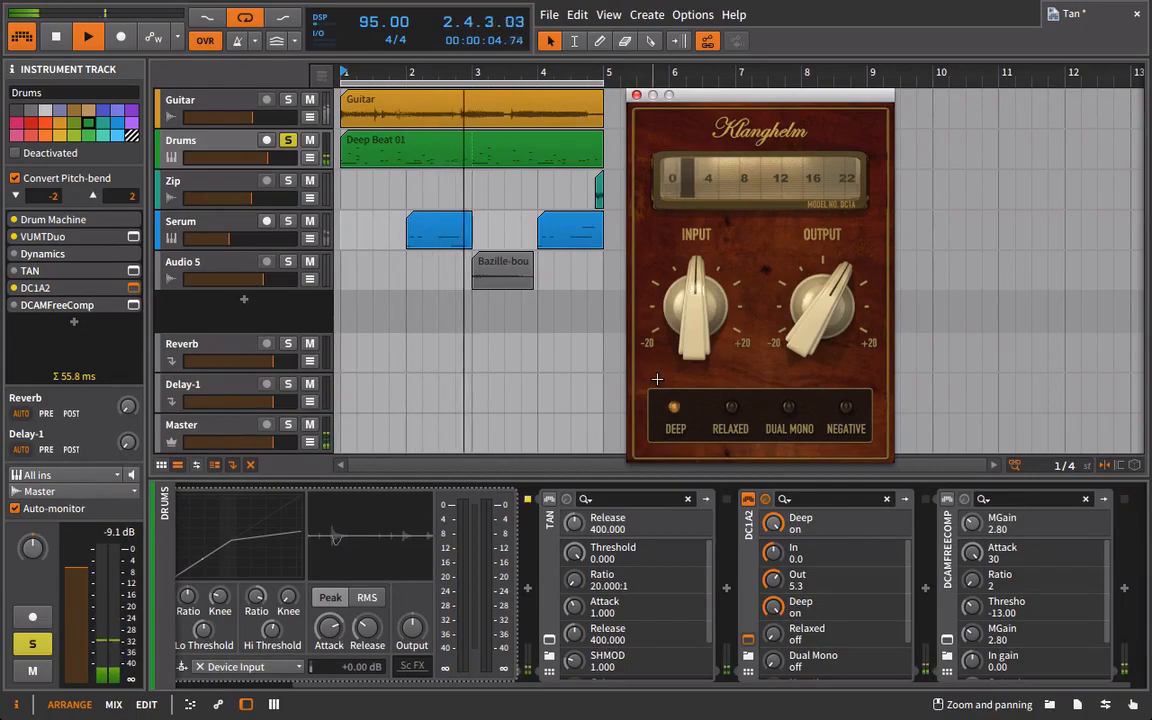
{"action": "left_click", "coordinate": [142, 578]}
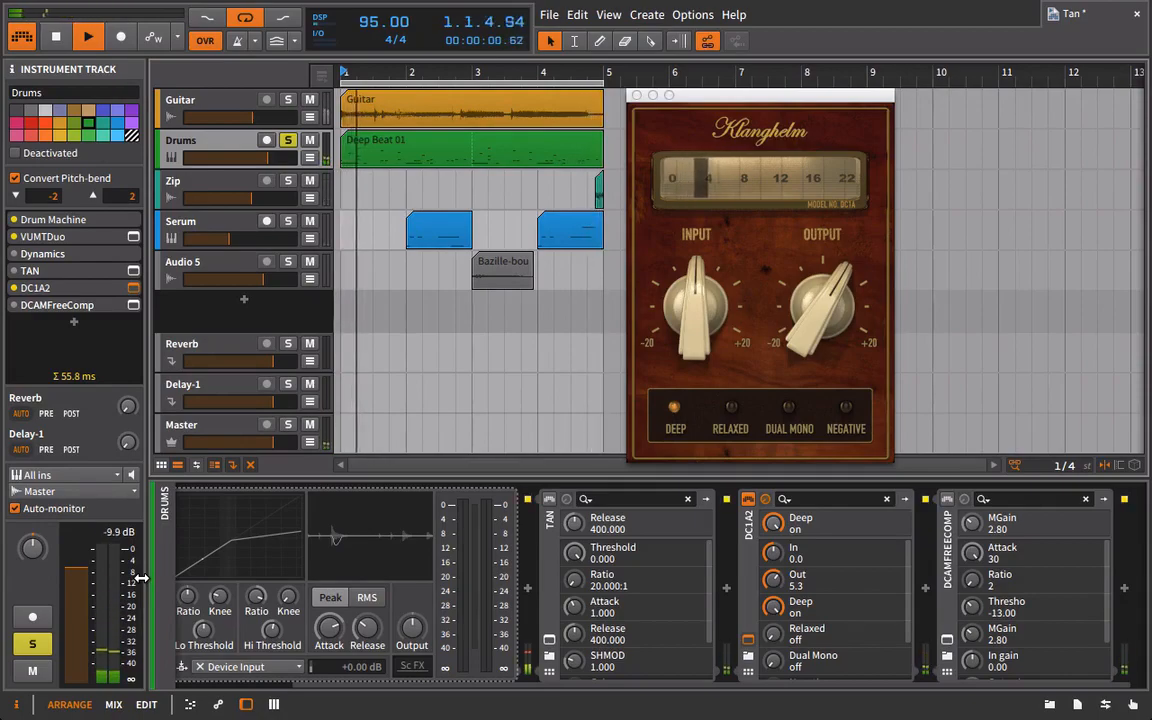
{"action": "left_click", "coordinate": [747, 499]}
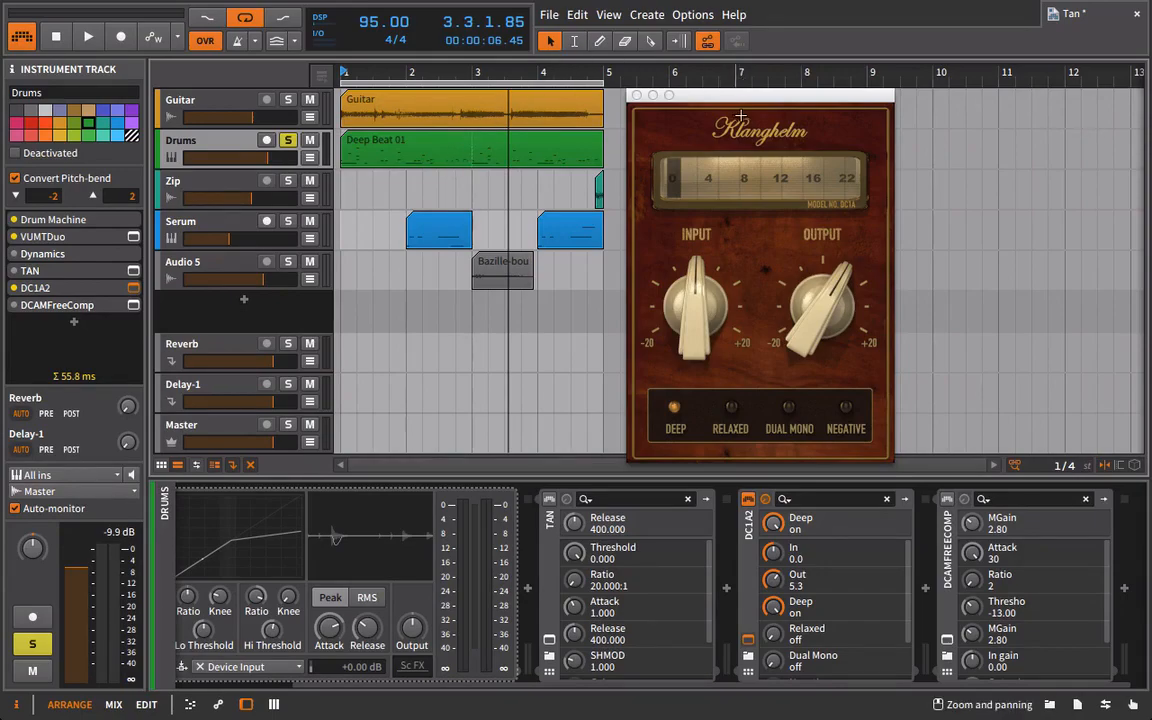
Step: Turn on the DC1A2's Relaxed mode alongside Deep, play the drums, and compare the compressor bypassed and enabled
{"action": "left_click", "coordinate": [672, 97]}
{"action": "left_click", "coordinate": [740, 428]}
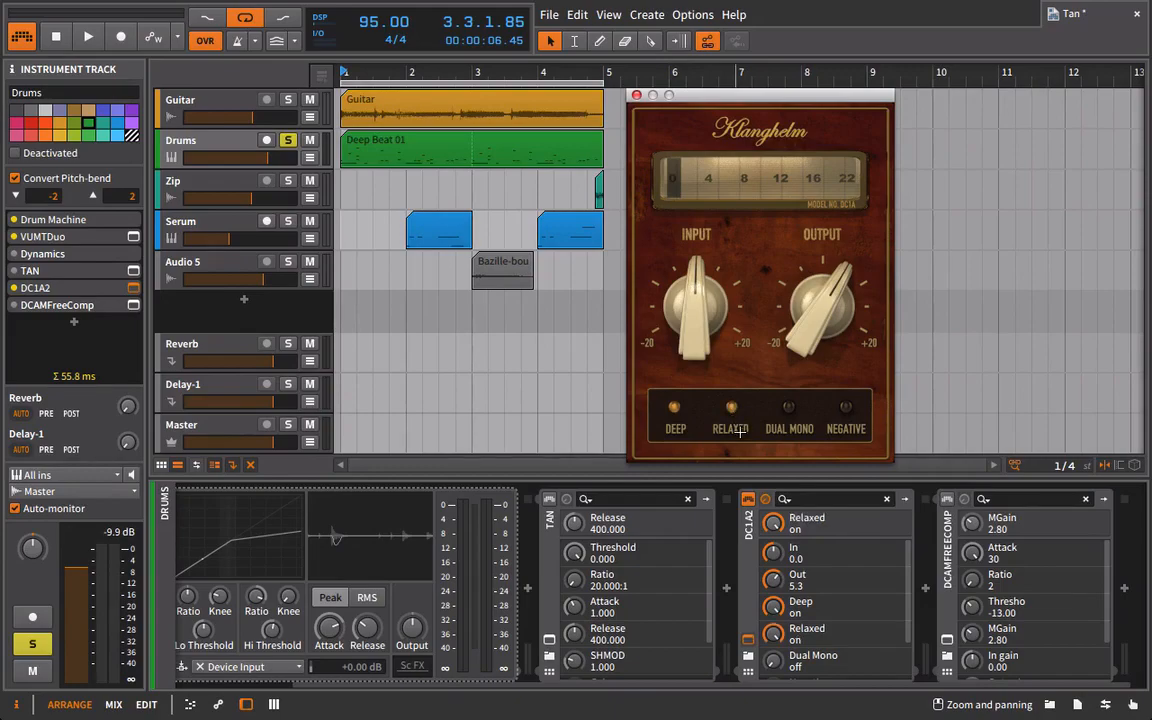
{"action": "key", "text": "space"}
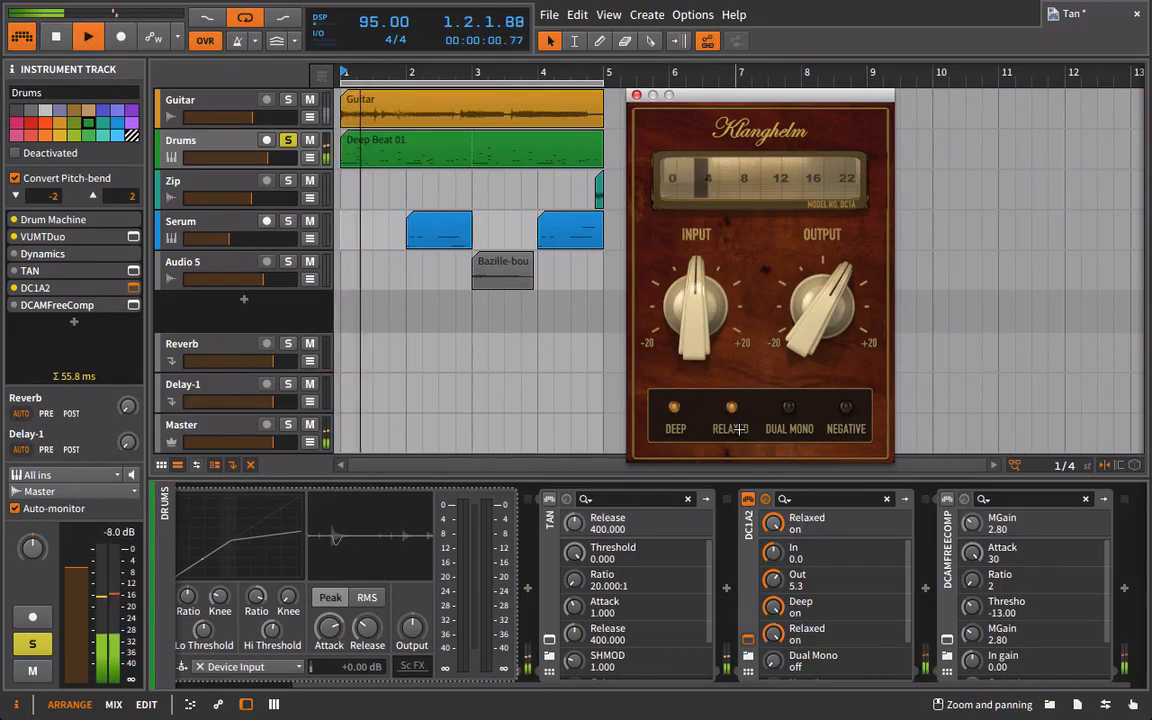
{"action": "left_click", "coordinate": [748, 499]}
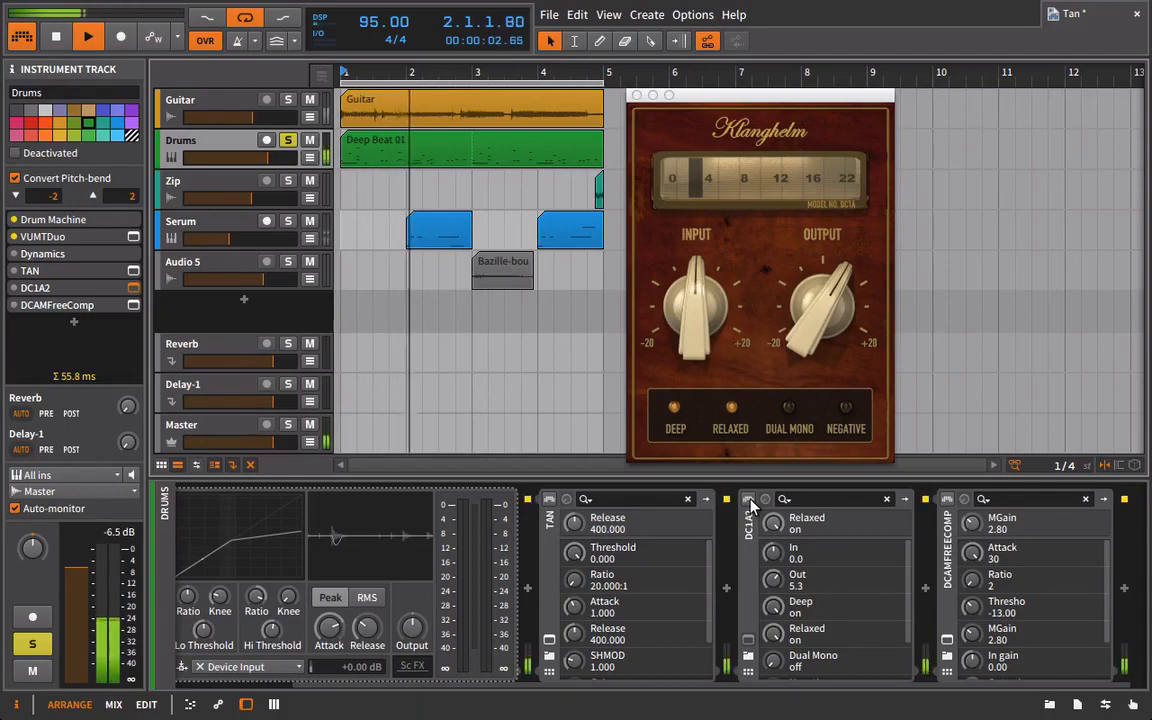
{"action": "left_click", "coordinate": [748, 499]}
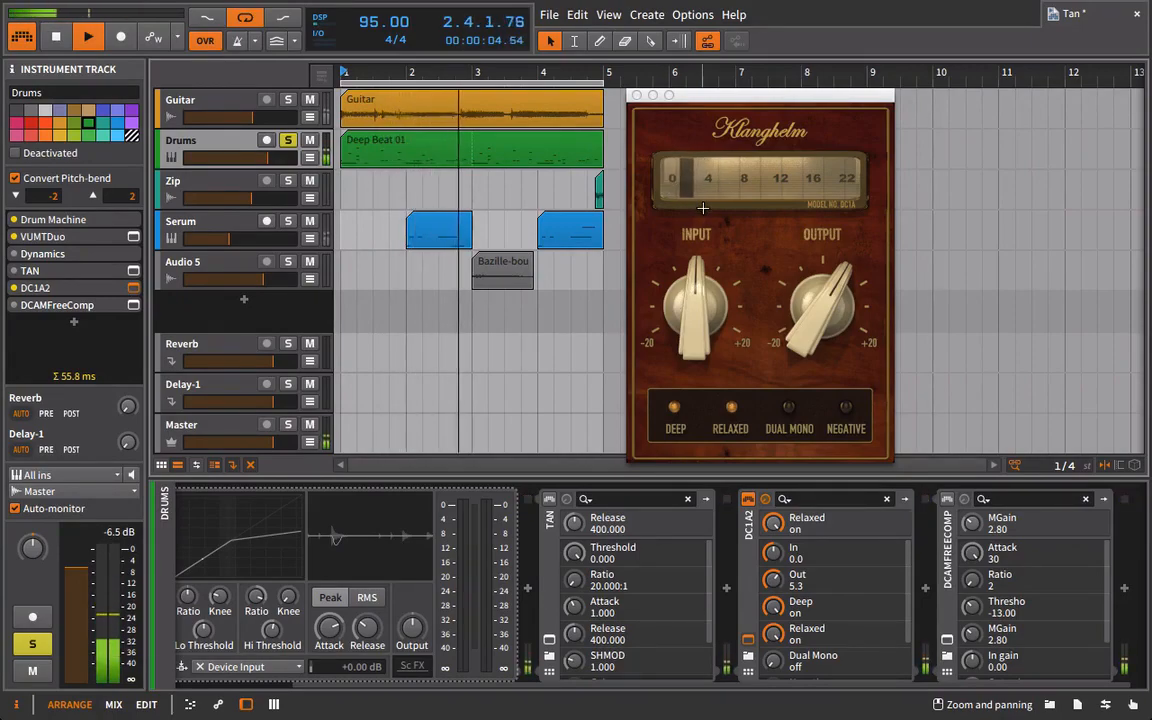
Step: Turn on the DC1A2's Negative mode and raise its input to 1.8
{"action": "left_click", "coordinate": [846, 406]}
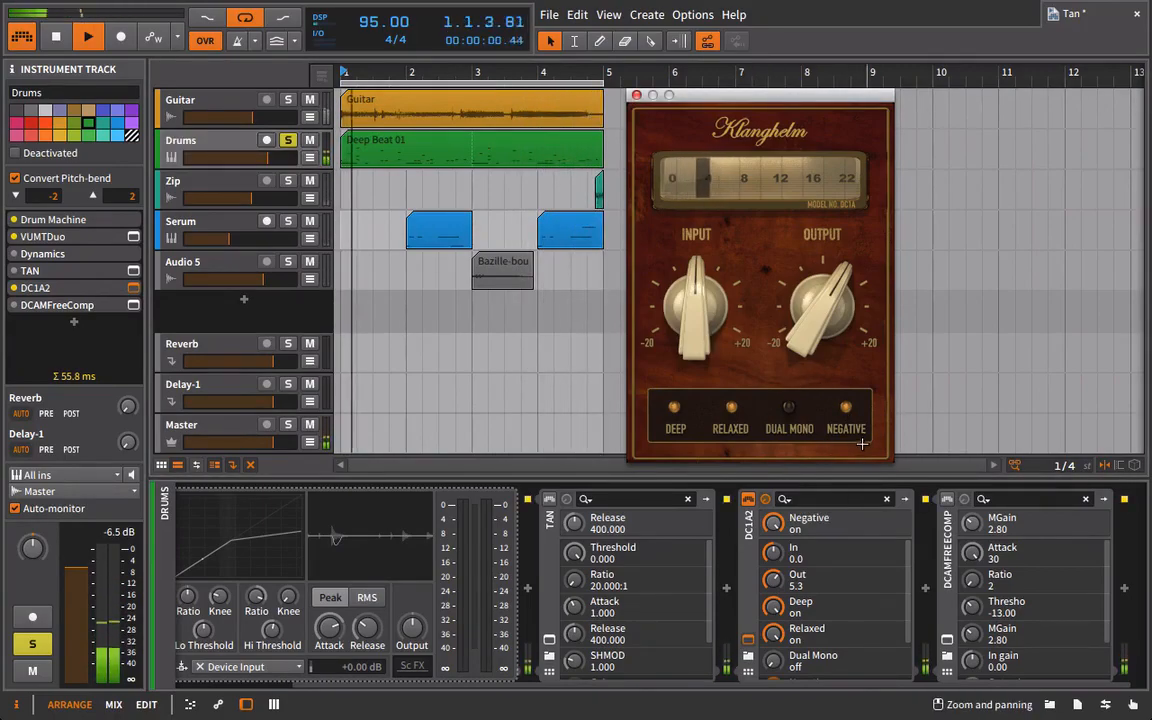
{"action": "left_click_drag", "start_coordinate": [705, 330], "coordinate": [706, 320]}
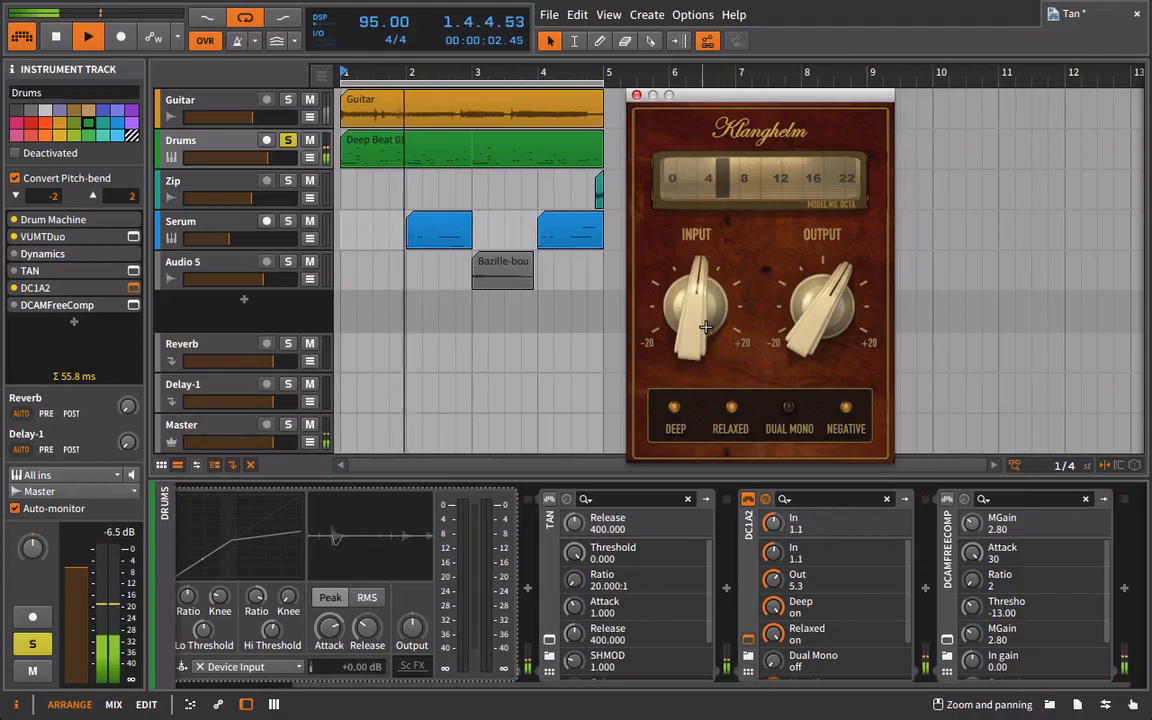
Step: Compare the drums with the DC1A2 bypassed and enabled, lower its output to 4.3, and stop playback
{"action": "left_click", "coordinate": [747, 500]}
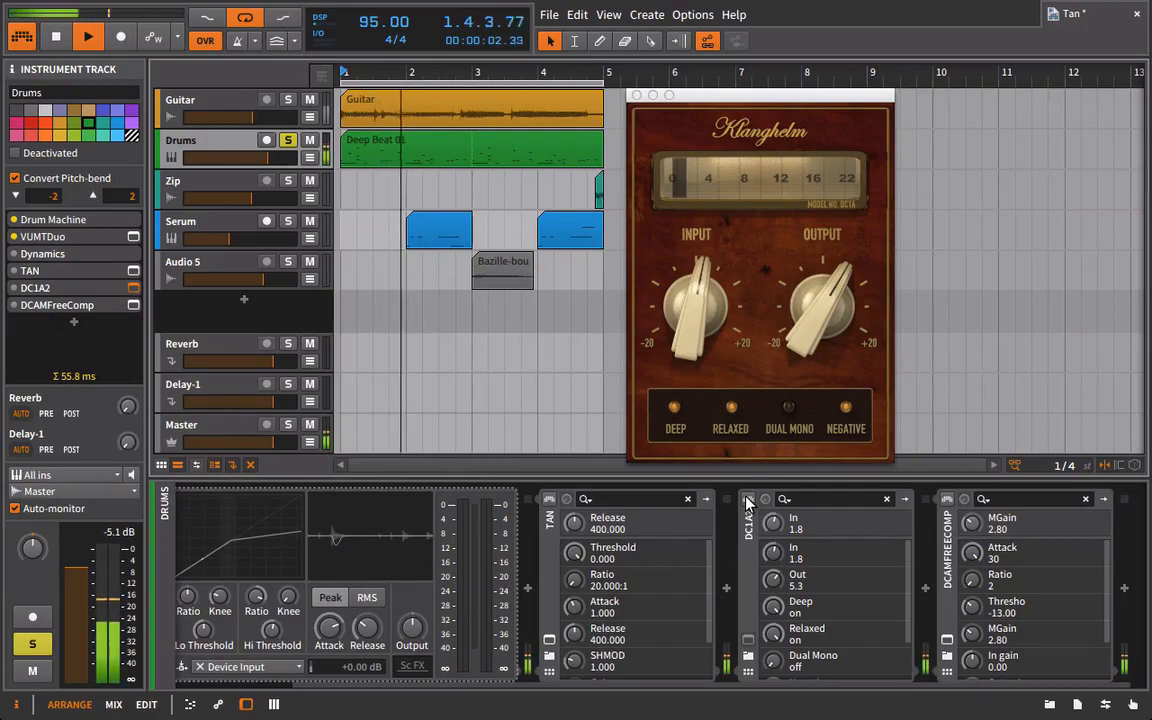
{"action": "left_click", "coordinate": [747, 500]}
{"action": "mouse_move", "coordinate": [820, 300]}
{"action": "left_mouse_down"}
{"action": "mouse_move", "coordinate": [815, 325]}
{"action": "mouse_move", "coordinate": [812, 316]}
{"action": "left_mouse_up"}
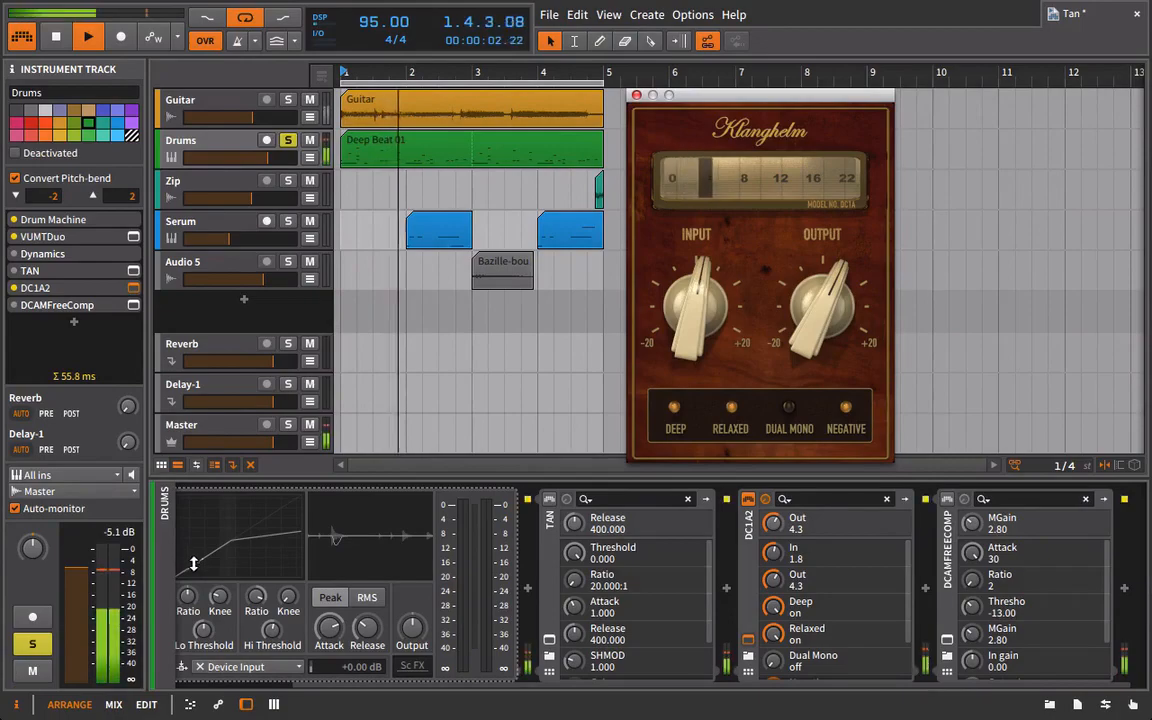
{"action": "key", "text": "space"}
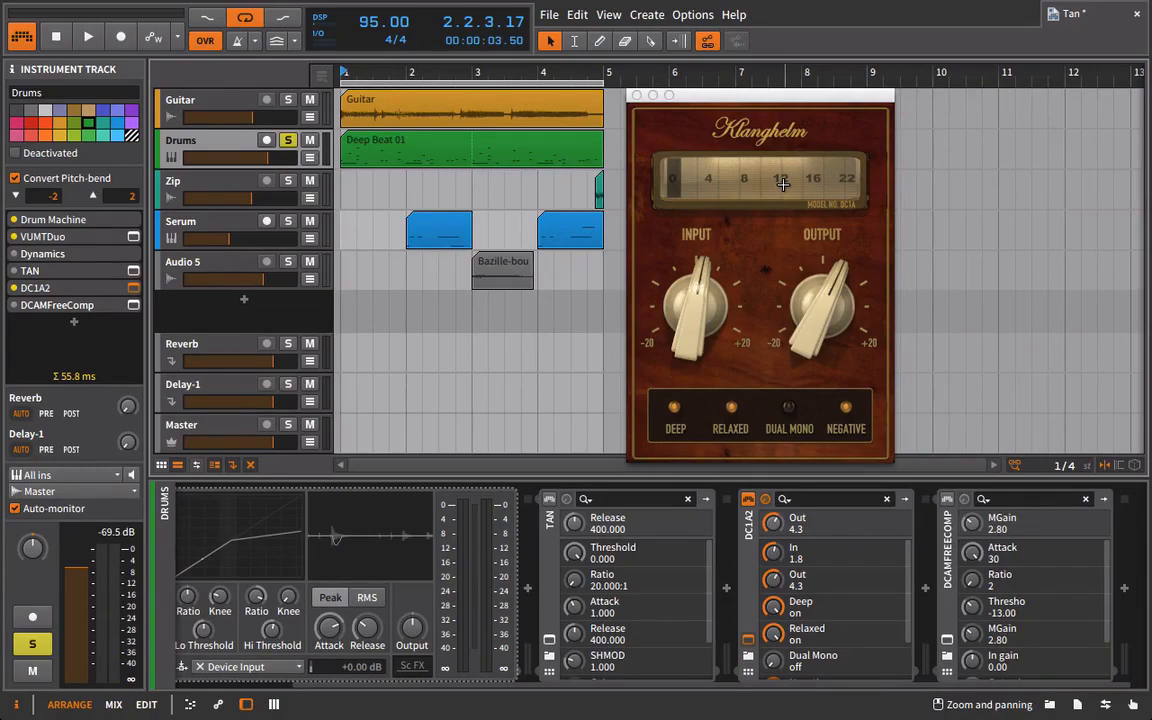
Step: Turn off the DC1A2's Deep mode, and switch Relaxed and Negative off and back on
{"action": "left_click", "coordinate": [743, 97]}
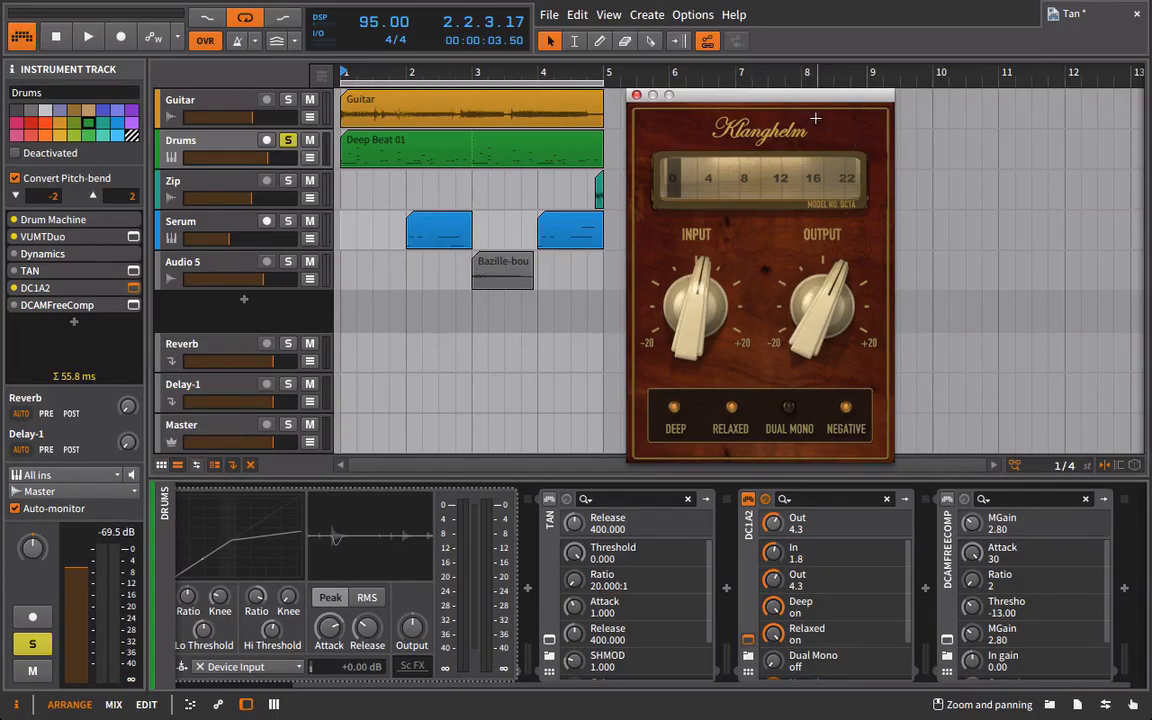
{"action": "left_click", "coordinate": [707, 408]}
{"action": "left_click", "coordinate": [731, 407]}
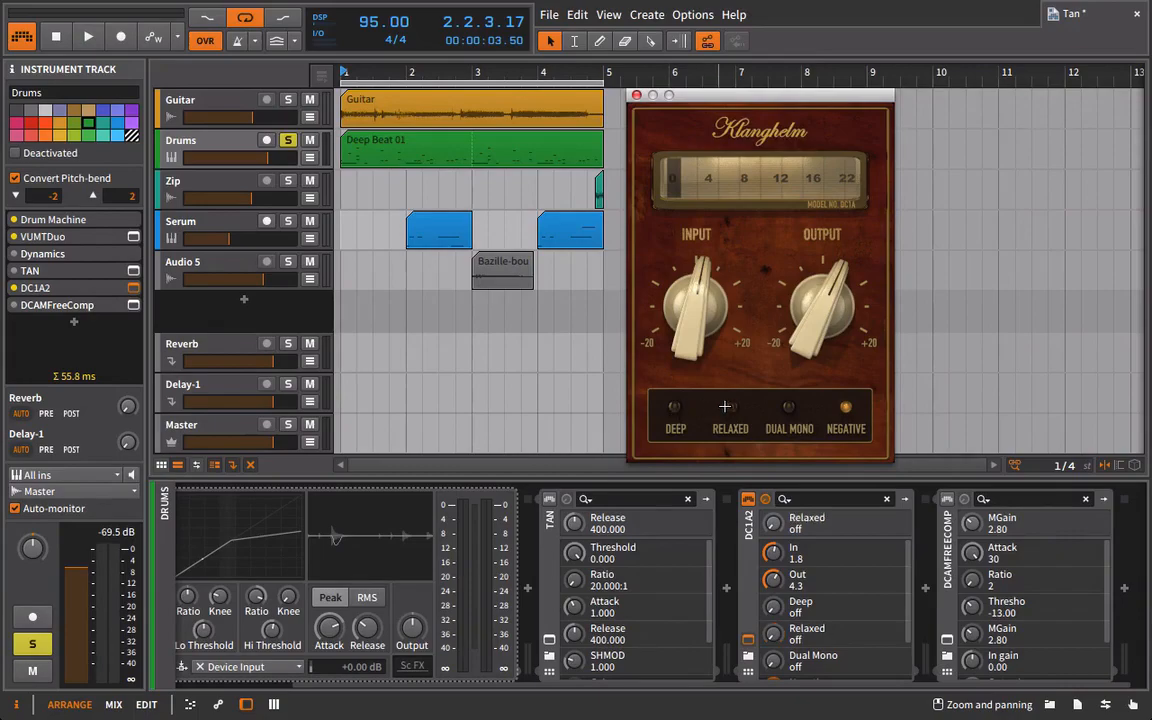
{"action": "left_click", "coordinate": [846, 407]}
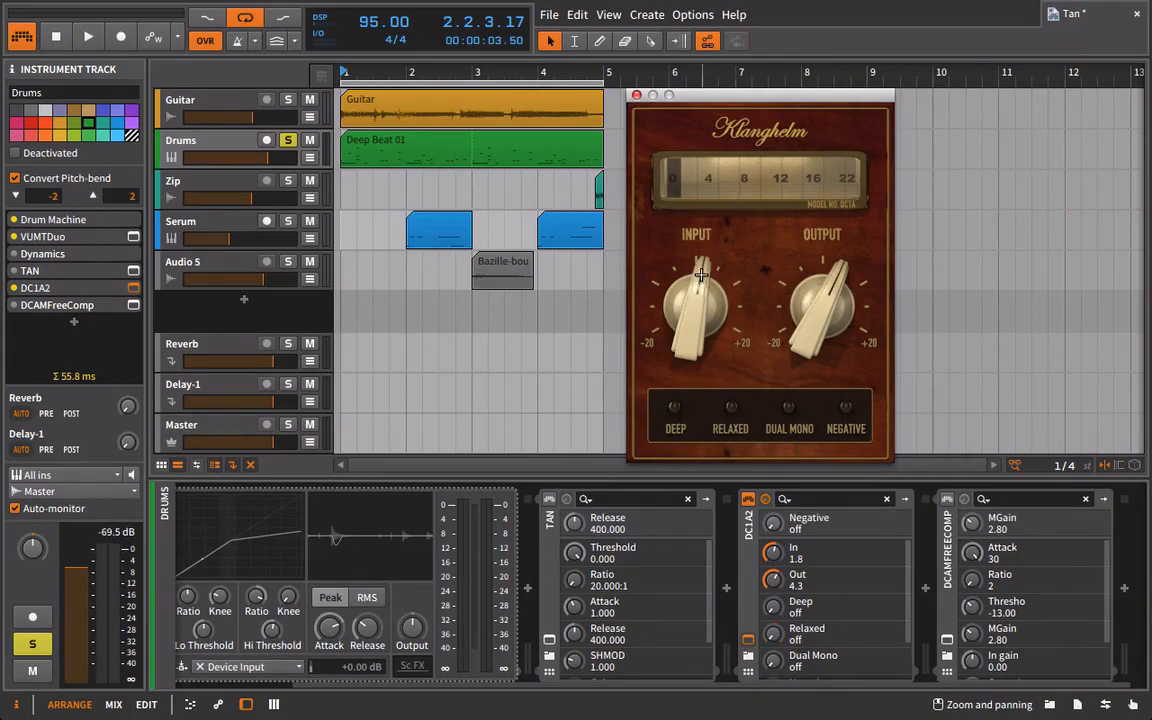
{"action": "left_click", "coordinate": [731, 407]}
{"action": "left_click", "coordinate": [847, 408]}
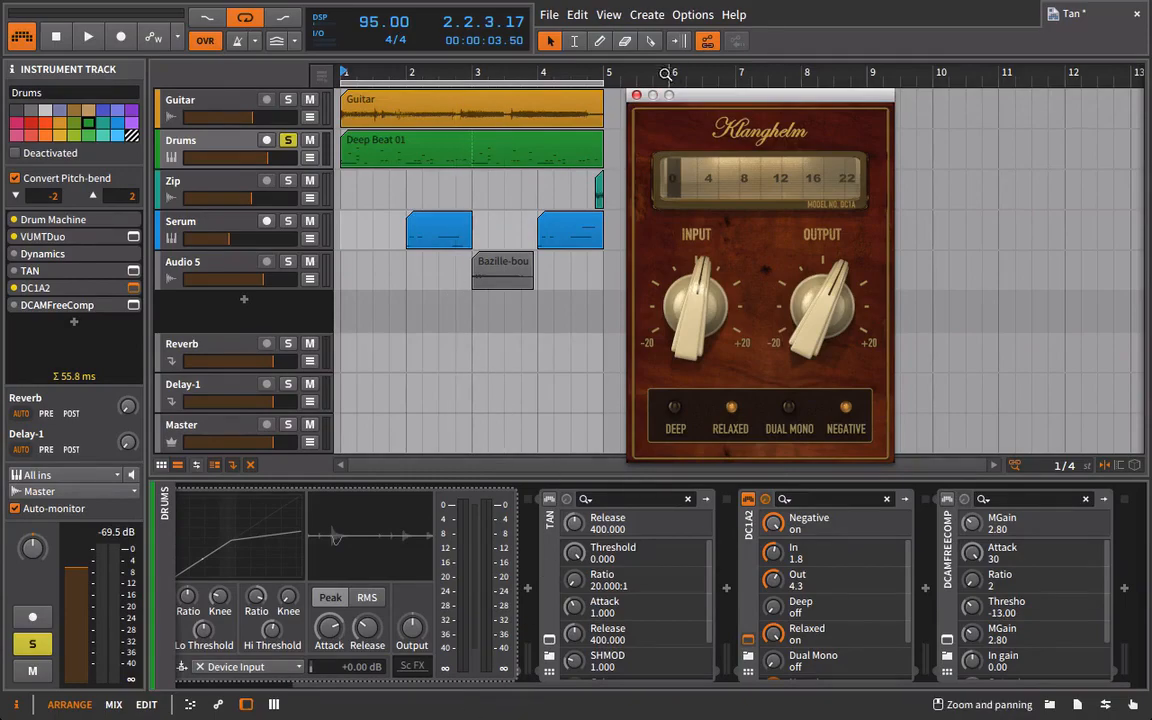
Step: Close the DC1A2 window and disable the compressor on the Drums track
{"action": "left_click", "coordinate": [637, 95]}
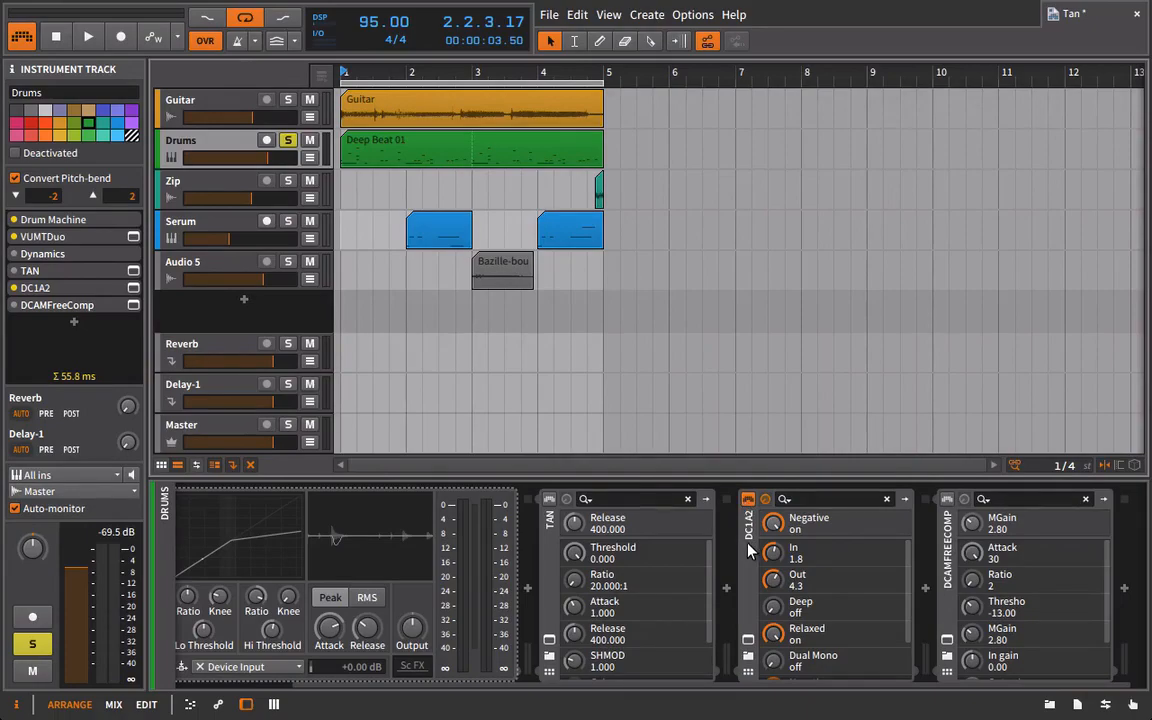
{"action": "left_click", "coordinate": [765, 498]}
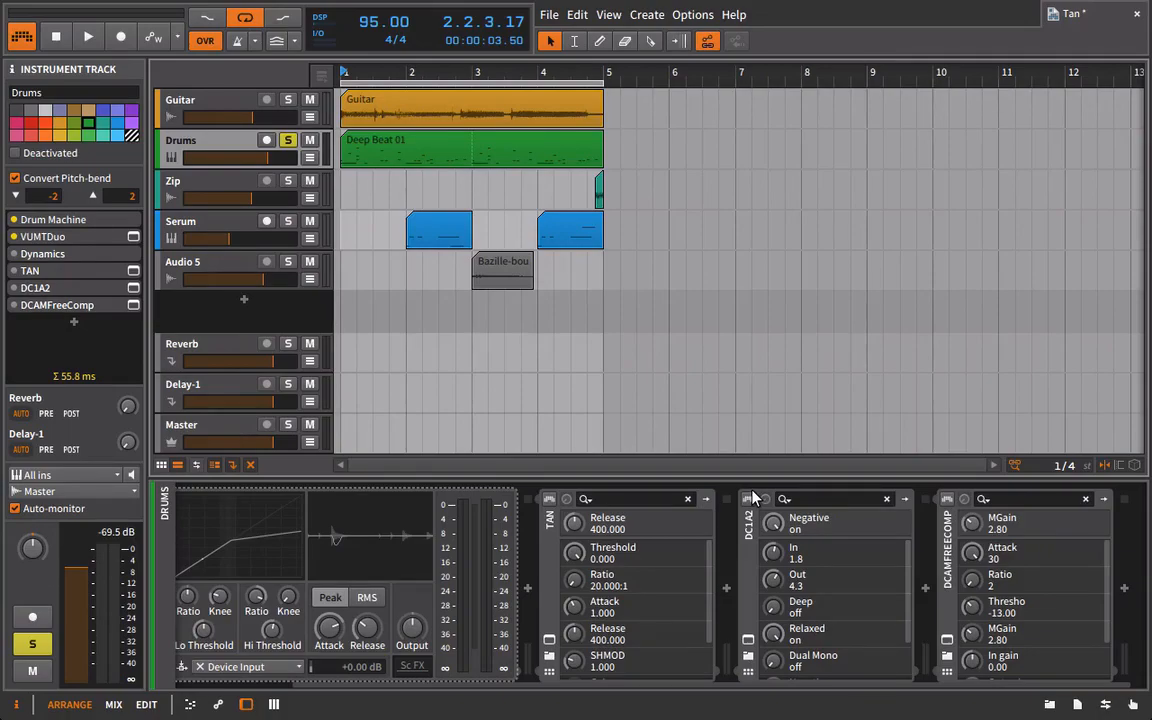
Step: Show the Master track's device chain and view its Acustica TAN compressor window, closing it when finished
{"action": "left_click", "coordinate": [198, 424]}
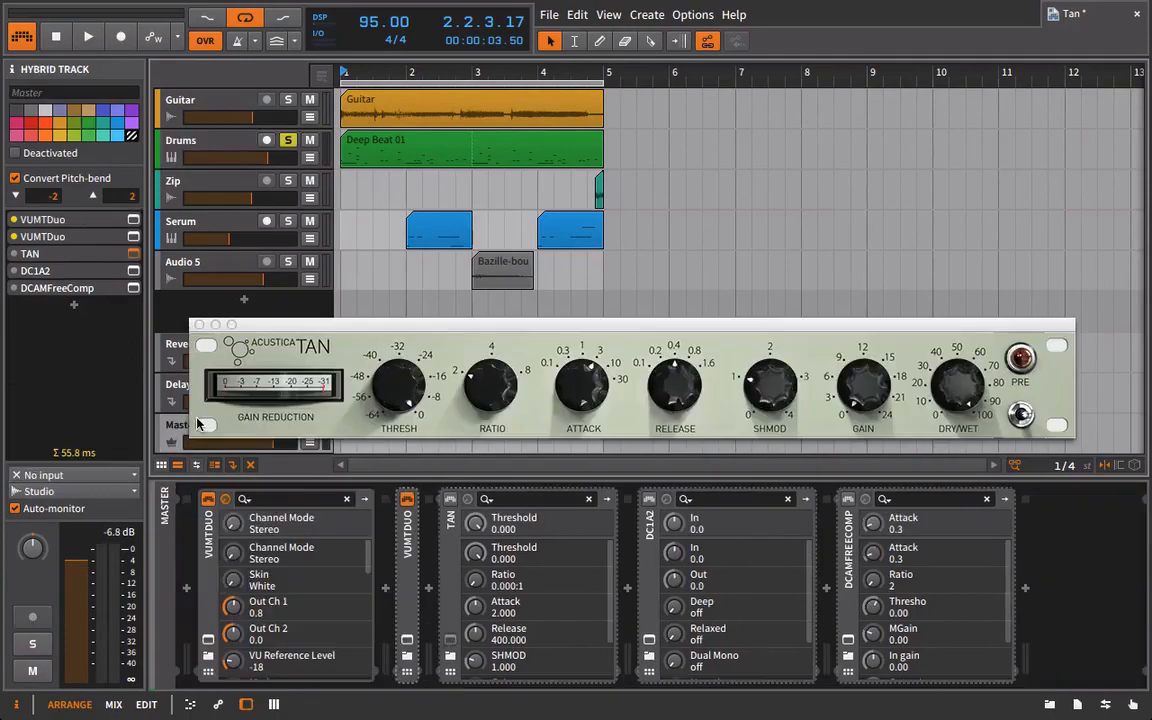
{"action": "left_click", "coordinate": [201, 324]}
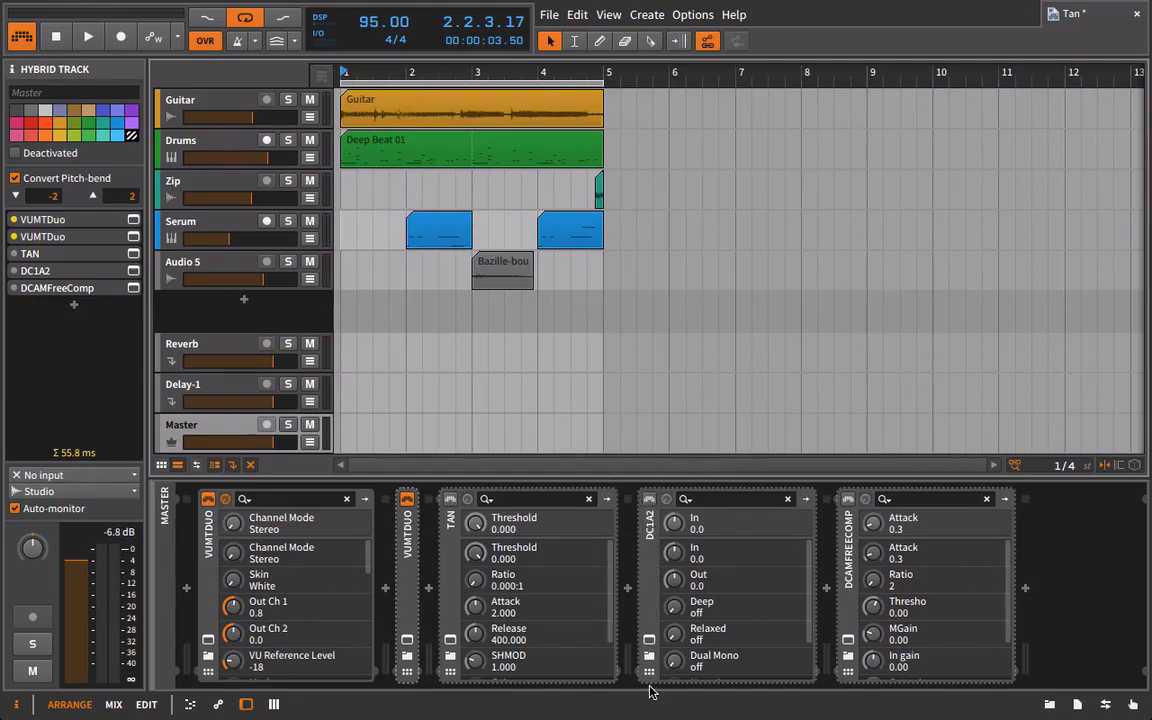
{"action": "left_click", "coordinate": [450, 641]}
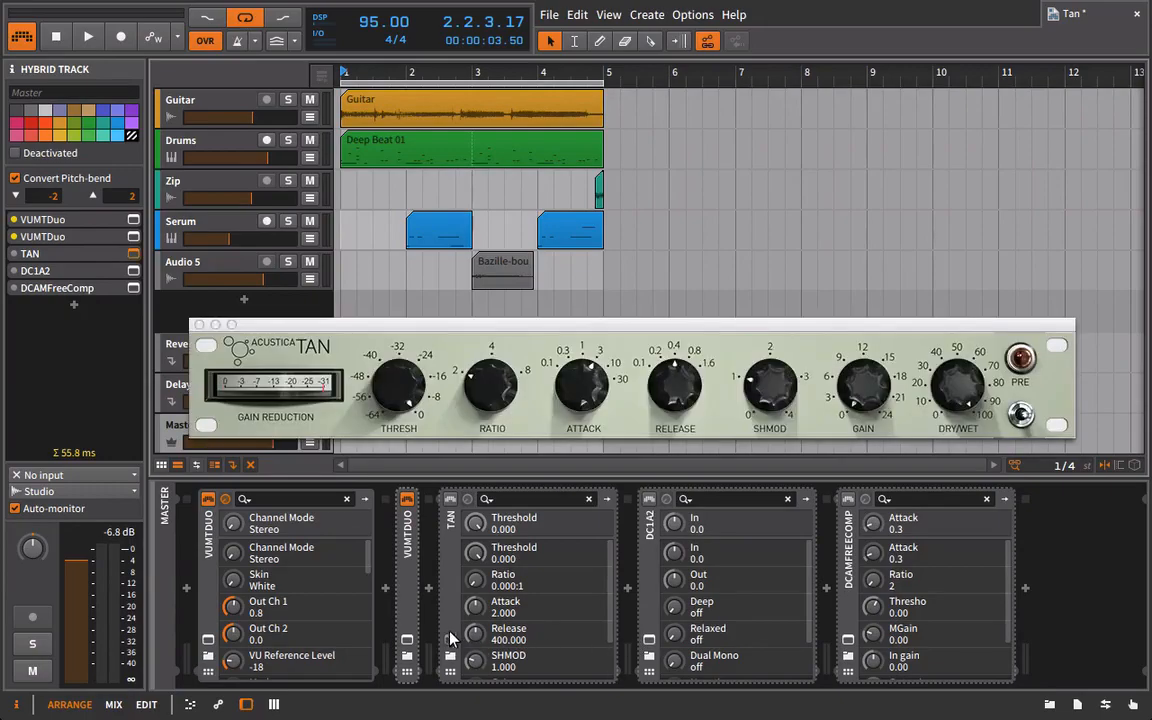
{"action": "left_click", "coordinate": [197, 326]}
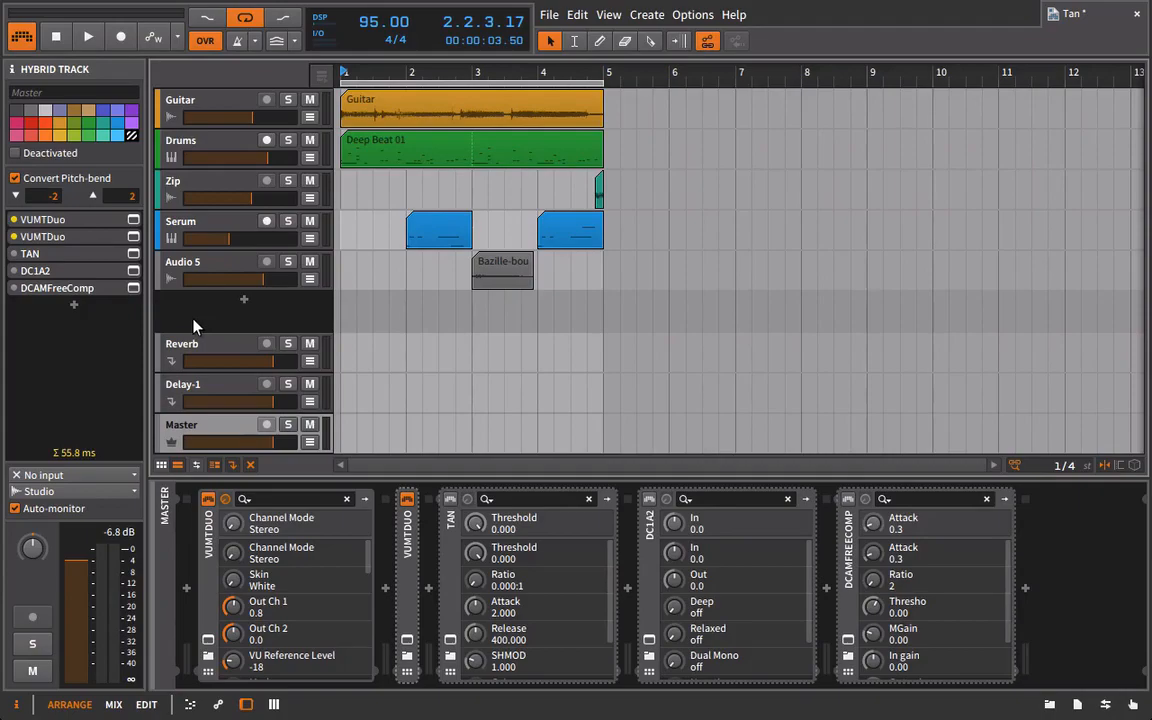
Step: Enable the TAN compressor on the Drums track and start playback with the Drums track soloed
{"action": "left_click", "coordinate": [210, 149]}
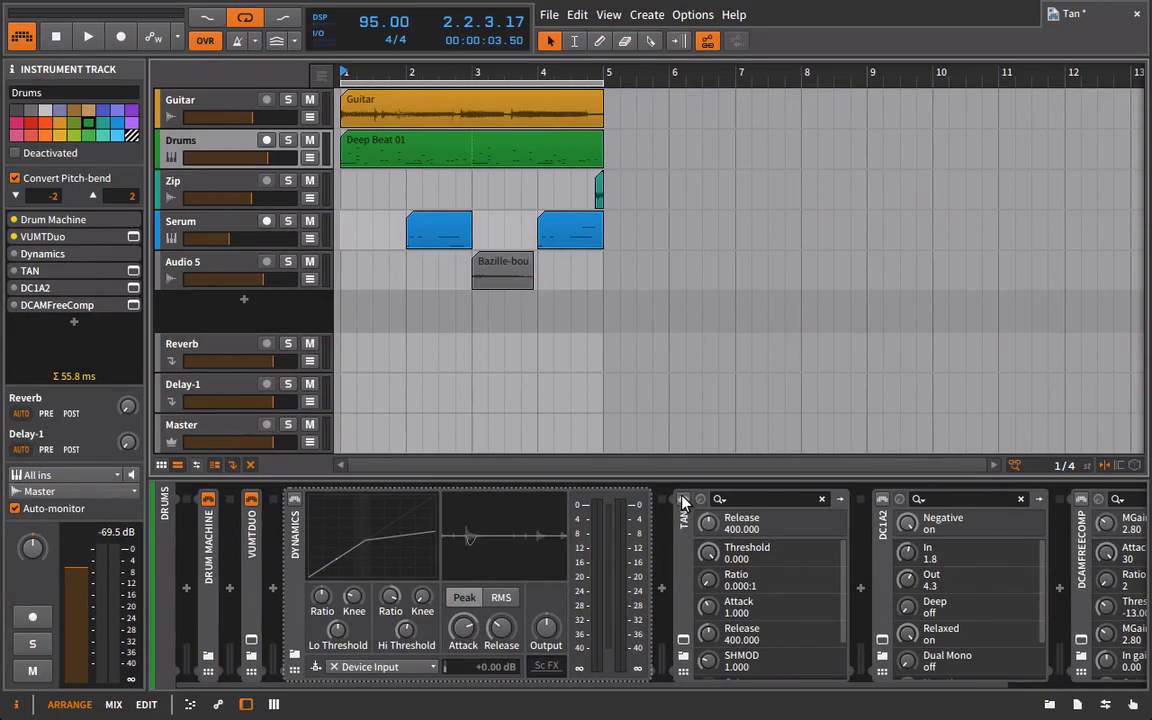
{"action": "left_click_drag", "start_coordinate": [689, 685], "coordinate": [829, 680]}
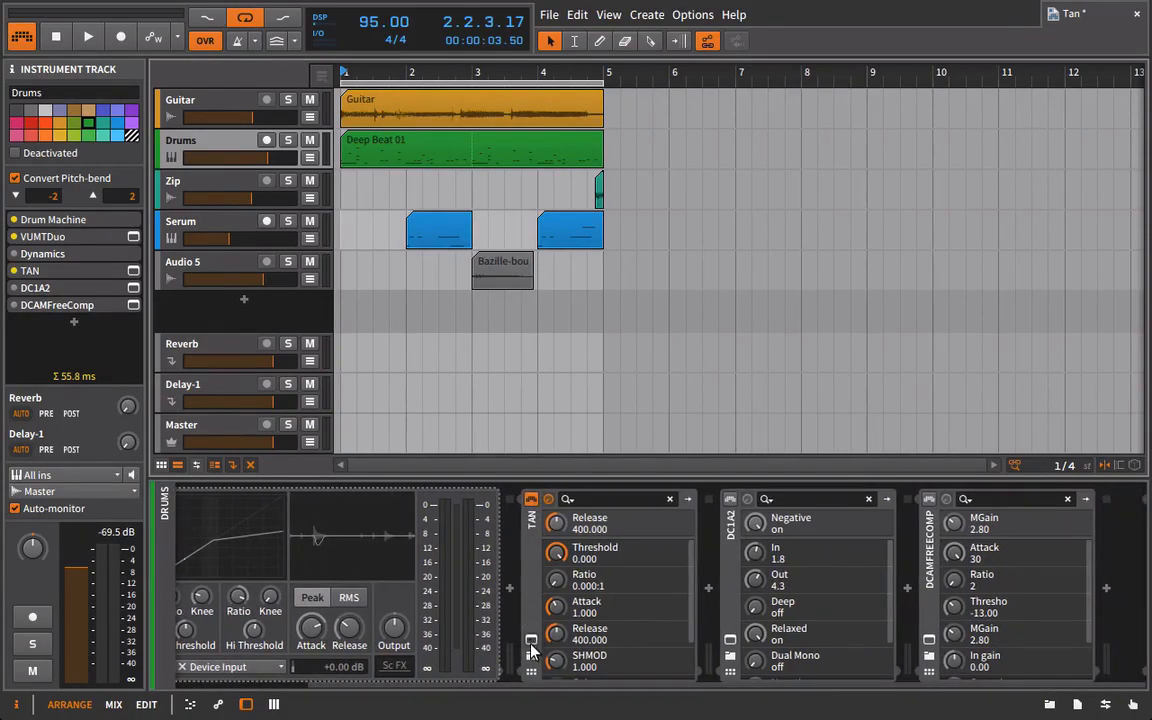
{"action": "key", "text": "space"}
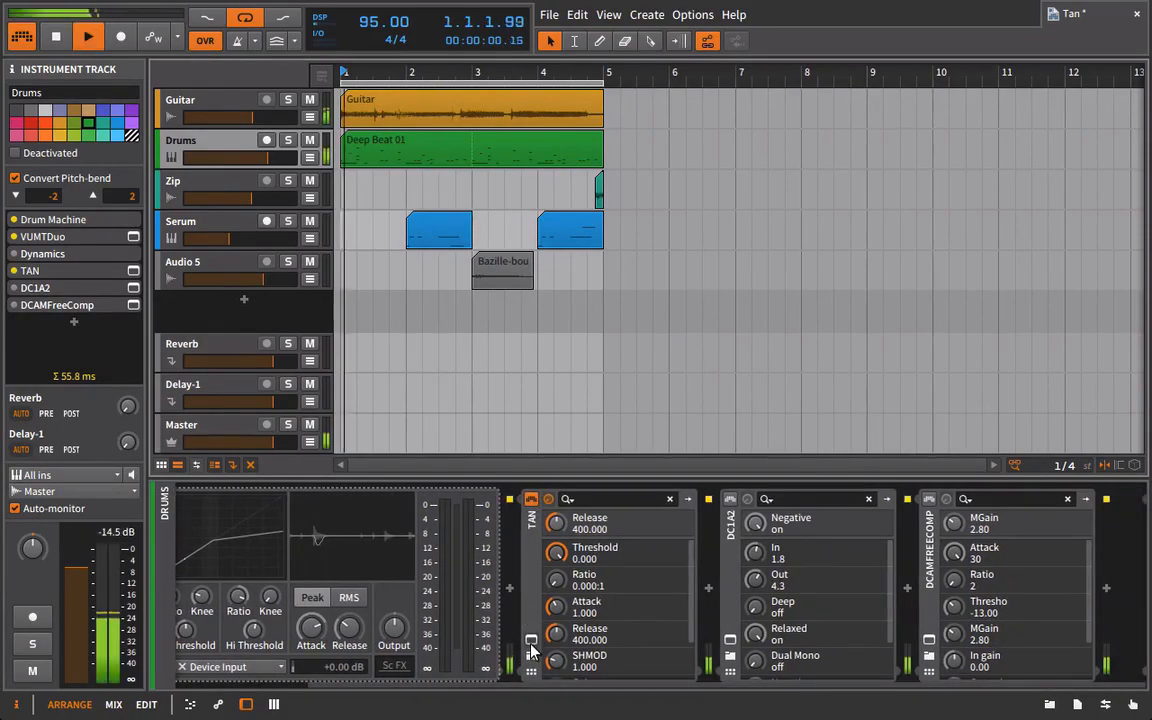
{"action": "left_click", "coordinate": [288, 140]}
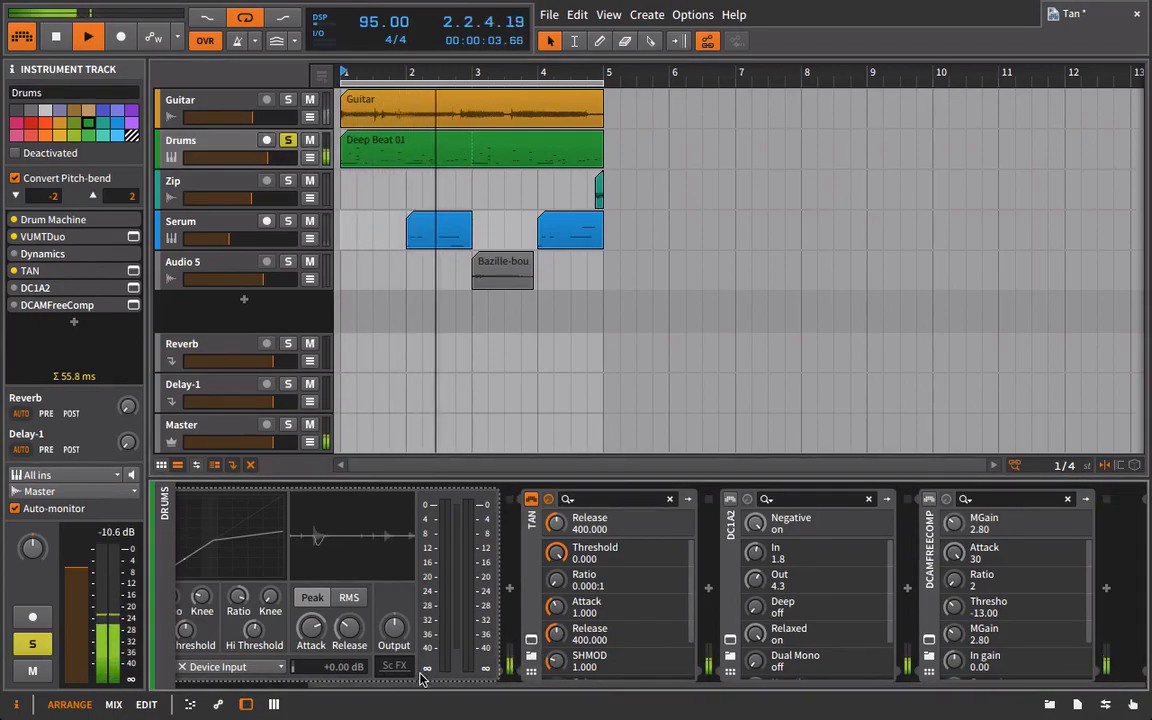
Step: Raise the VUMT Duo meter's left/mid level on the Drums track to 3.3 and close its window
{"action": "scroll", "coordinate": [420, 682], "scroll_direction": "left", "scroll_amount": 3}
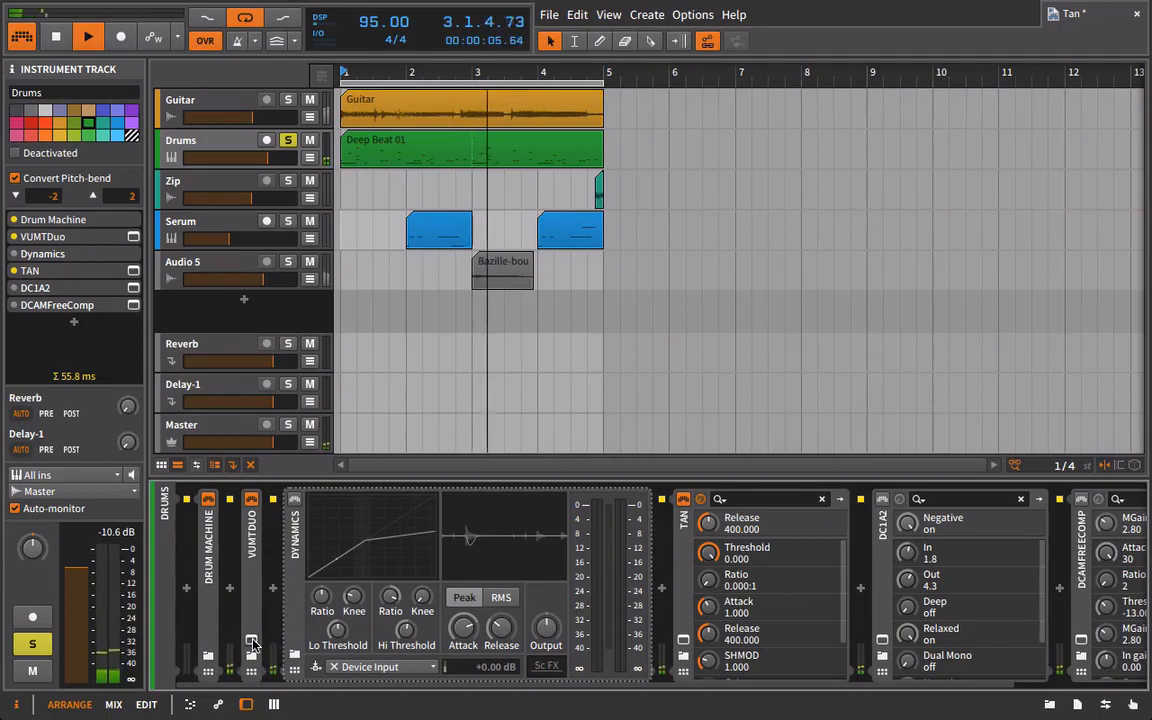
{"action": "left_click", "coordinate": [251, 642]}
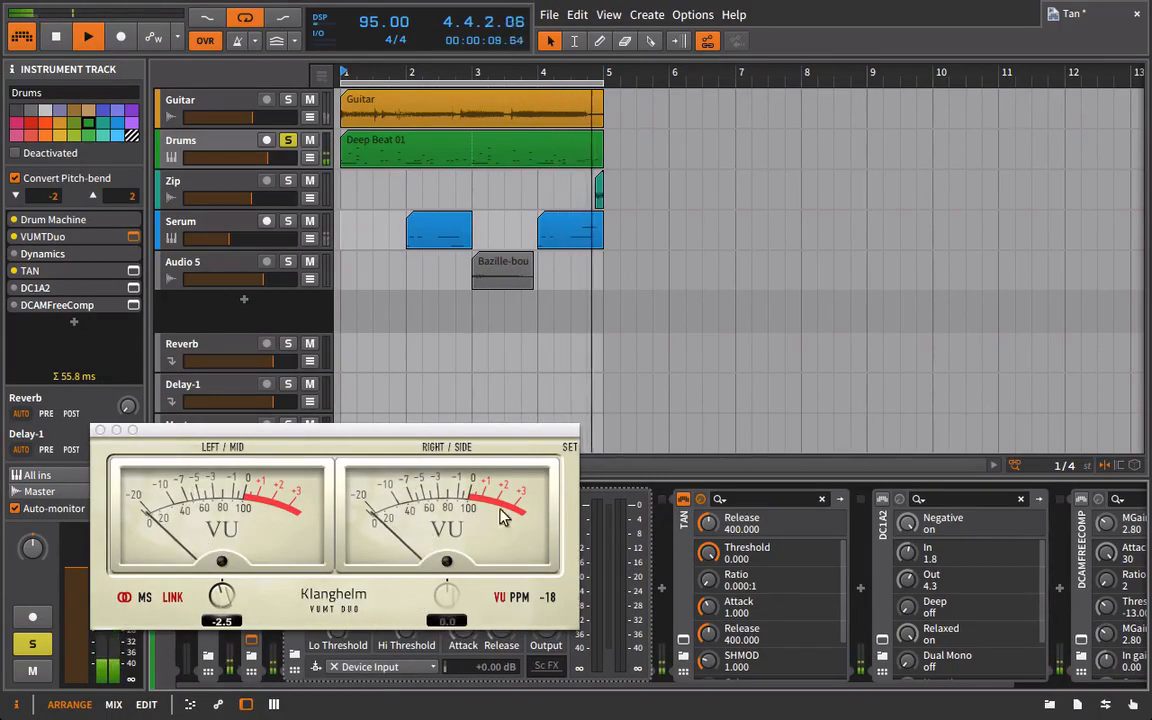
{"action": "left_click", "coordinate": [228, 597]}
{"action": "left_click_drag", "start_coordinate": [228, 597], "coordinate": [238, 566]}
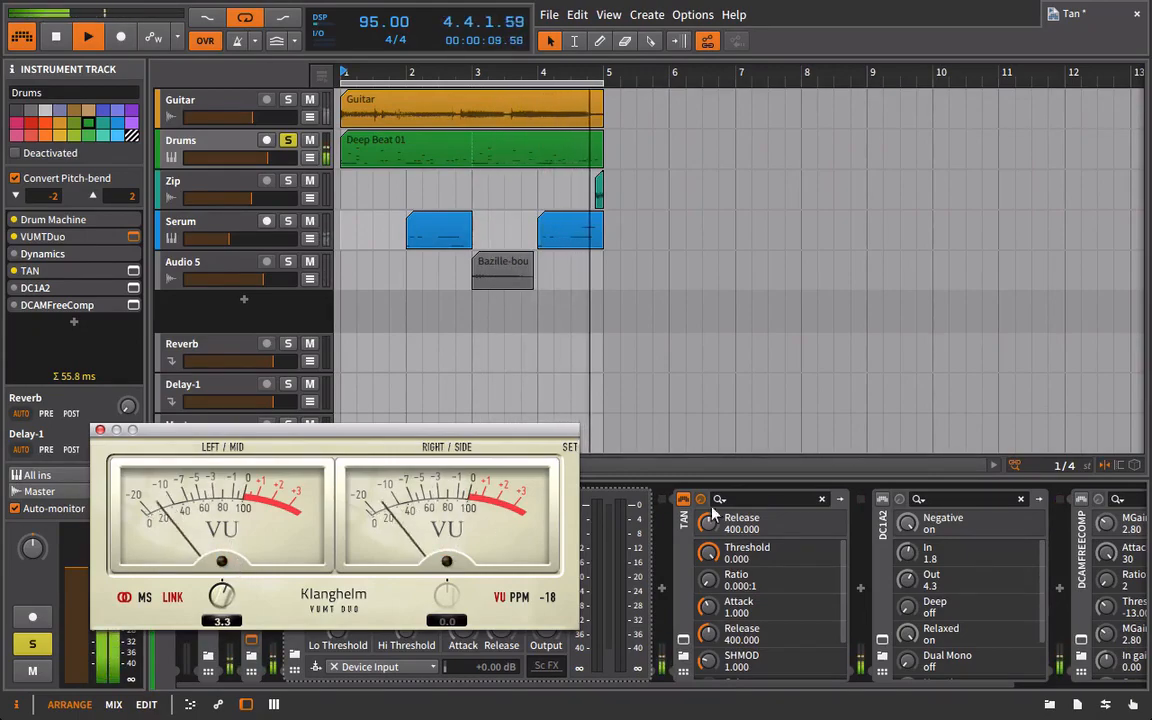
{"action": "left_click", "coordinate": [100, 431]}
Step: Open the Drums track's TAN compressor window, and switch its PRE option on with playback running
{"action": "left_click_drag", "start_coordinate": [705, 685], "coordinate": [940, 692]}
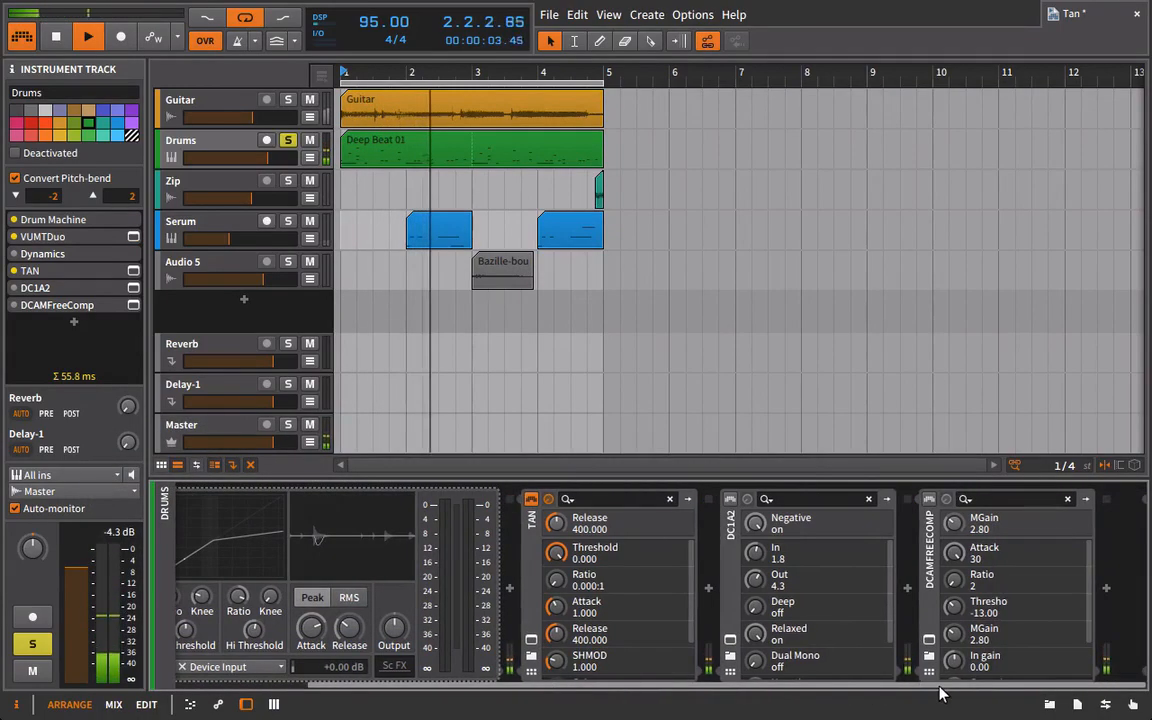
{"action": "left_click", "coordinate": [548, 498]}
{"action": "key", "text": "space"}
{"action": "left_click", "coordinate": [975, 247]}
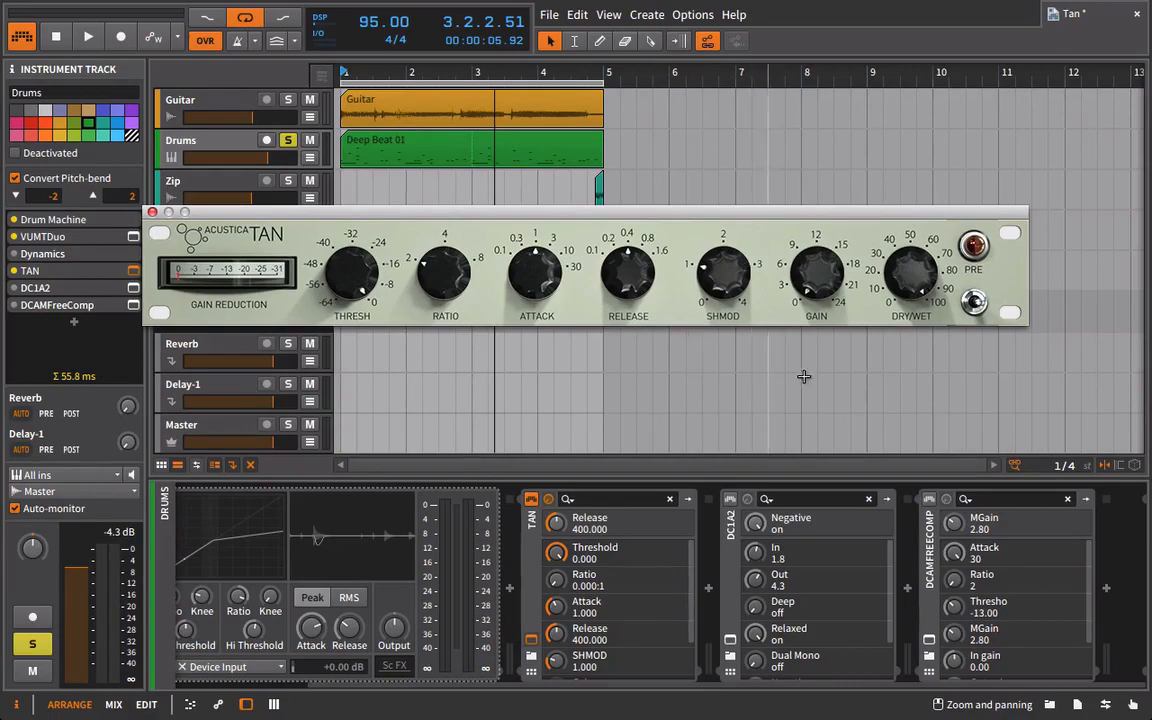
{"action": "key", "text": "space"}
{"action": "left_click", "coordinate": [973, 244]}
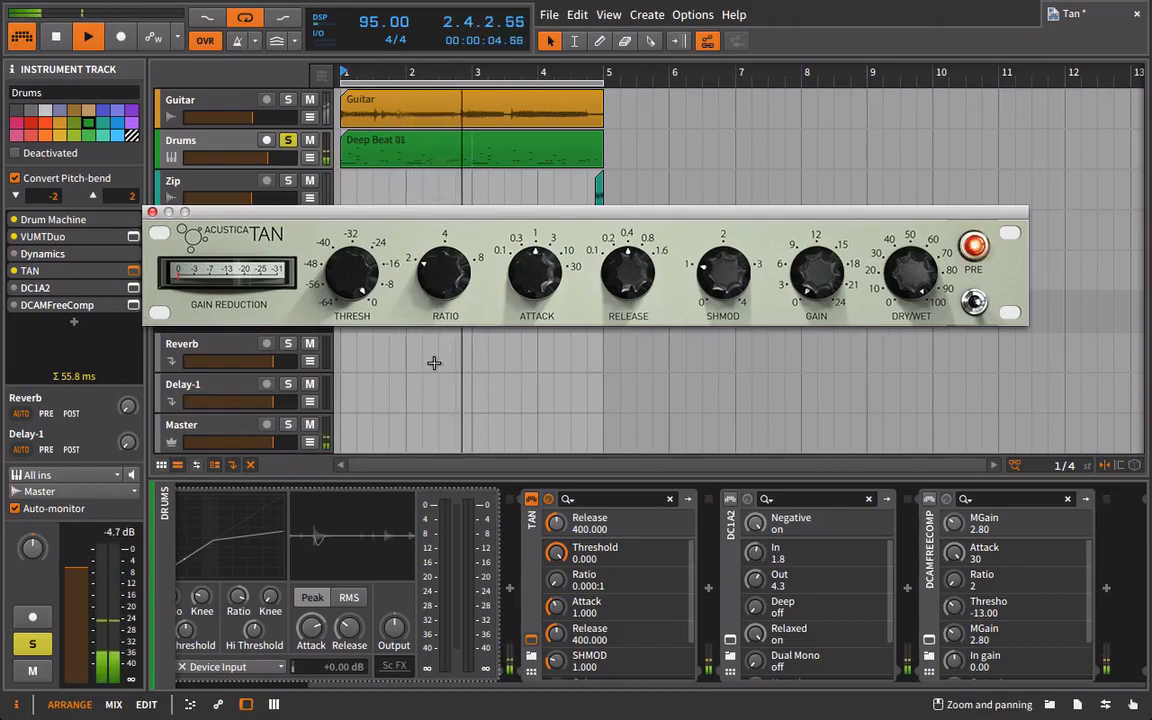
Step: Lower the TAN's threshold to about -25.3 and raise its attack to 10 and finally 30
{"action": "left_click_drag", "start_coordinate": [537, 264], "coordinate": [545, 211]}
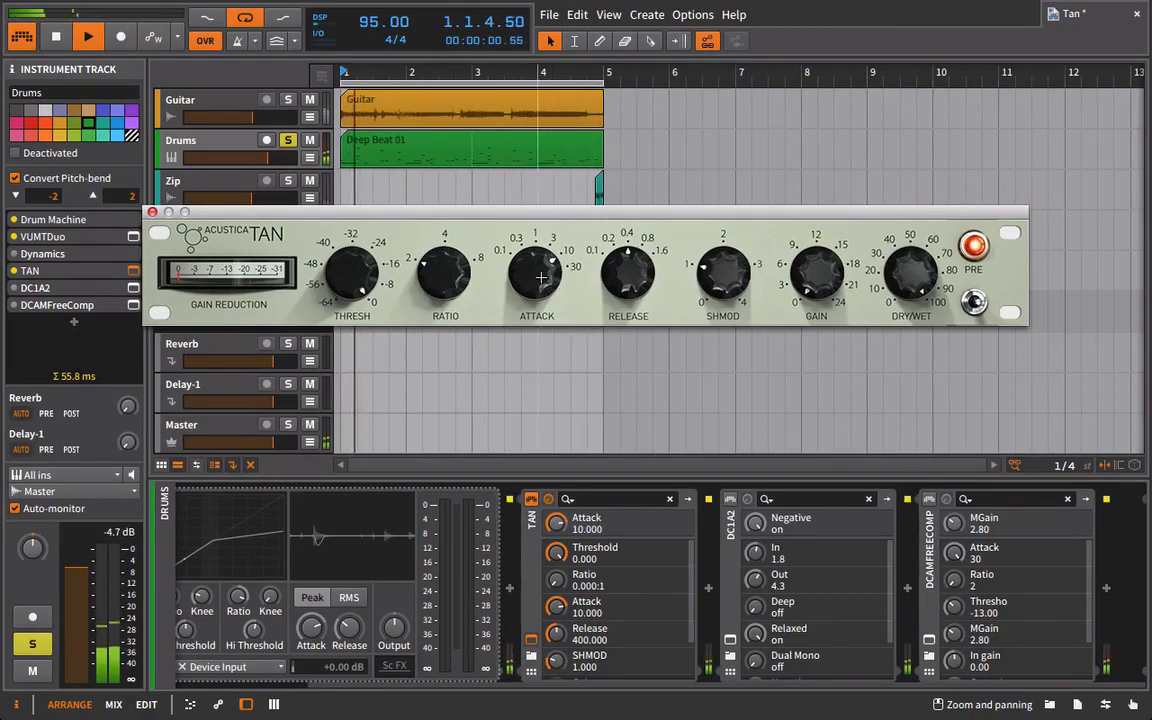
{"action": "left_click_drag", "start_coordinate": [352, 272], "coordinate": [348, 330]}
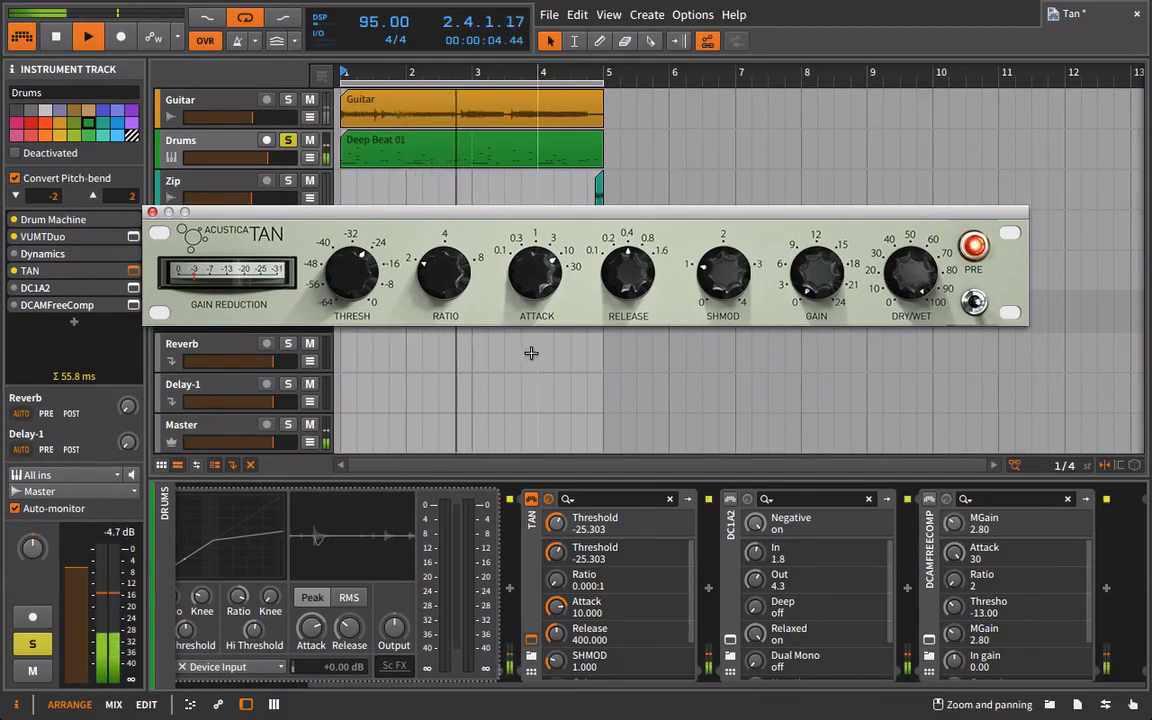
{"action": "left_click_drag", "start_coordinate": [546, 274], "coordinate": [548, 208]}
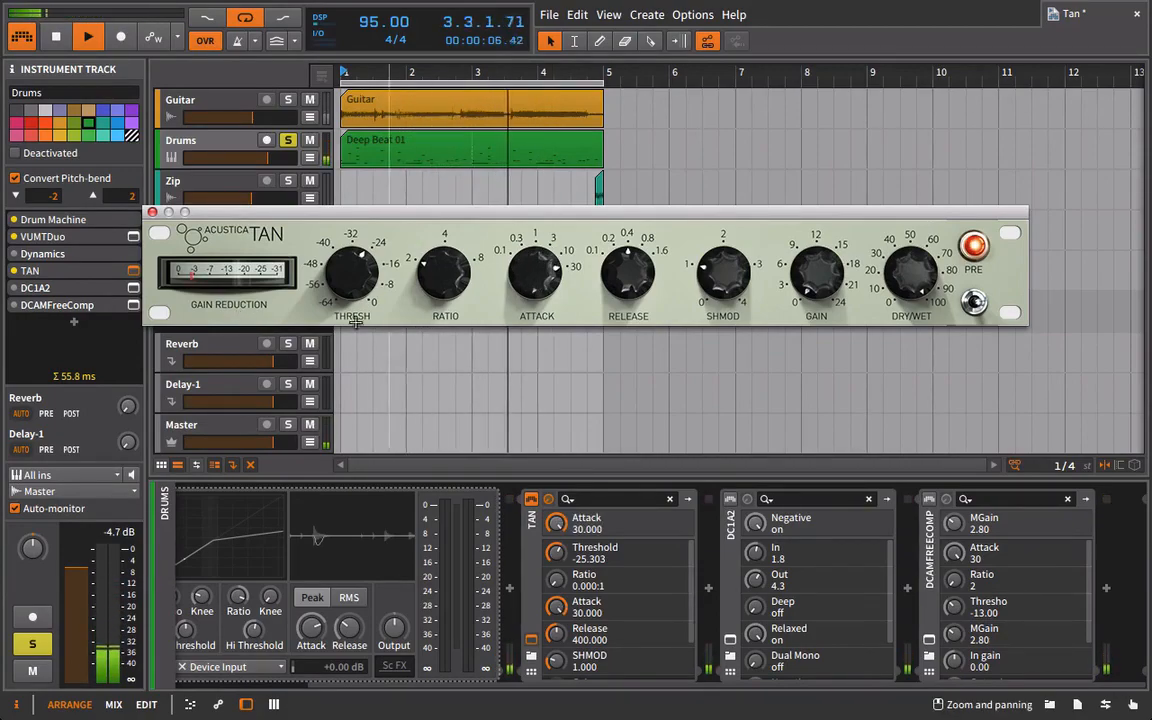
Step: Lower the TAN's threshold to about -37.2, set its release to 200, and raise its ratio to 20:1
{"action": "left_click_drag", "start_coordinate": [459, 272], "coordinate": [463, 185]}
{"action": "left_click_drag", "start_coordinate": [355, 272], "coordinate": [345, 302]}
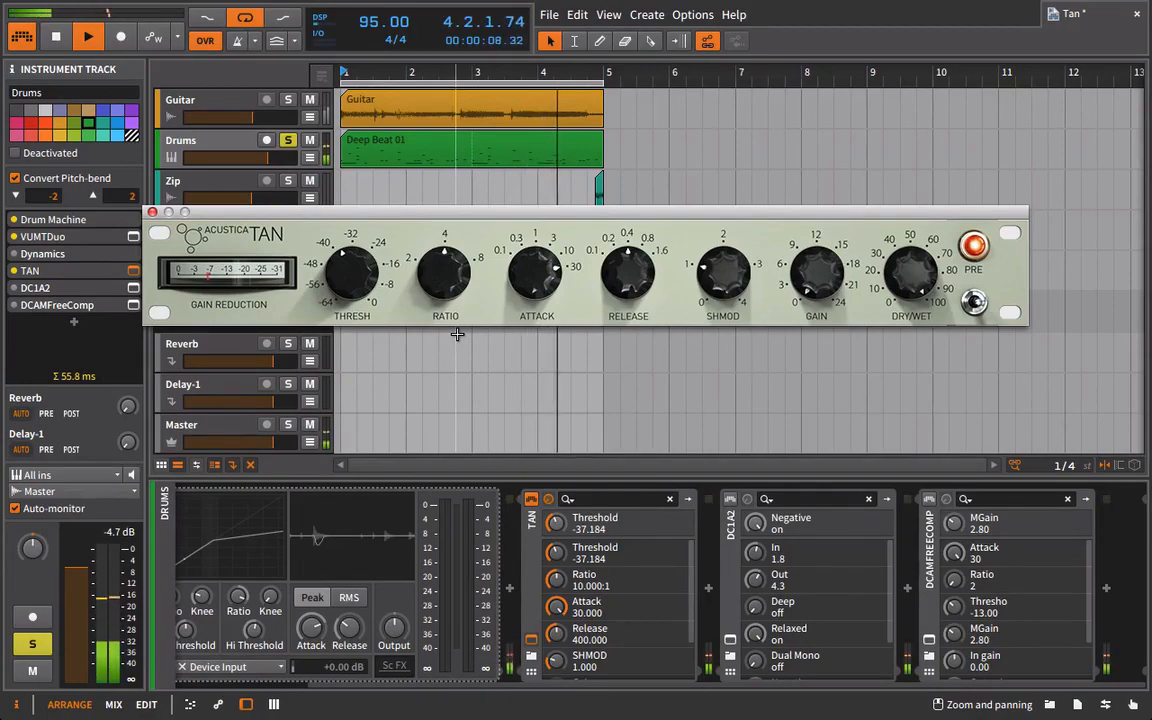
{"action": "left_click_drag", "start_coordinate": [621, 274], "coordinate": [629, 302]}
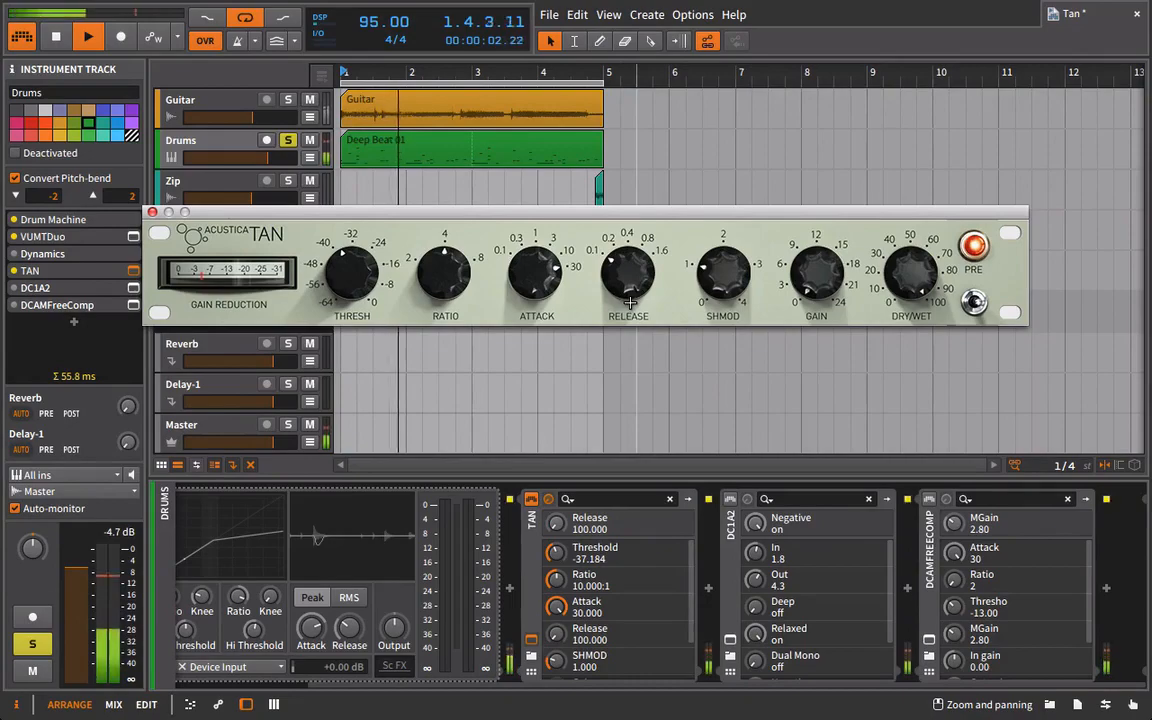
{"action": "left_click_drag", "start_coordinate": [649, 258], "coordinate": [650, 254]}
{"action": "left_click_drag", "start_coordinate": [455, 305], "coordinate": [465, 297]}
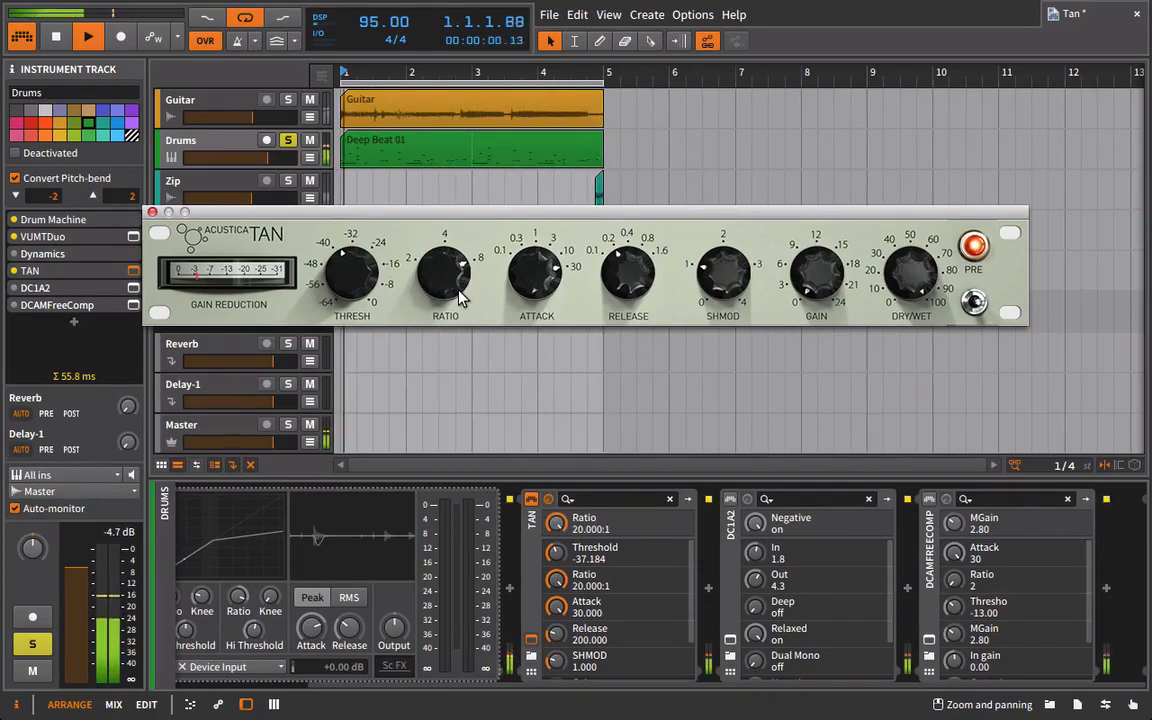
Step: Compare the drums with the TAN bypassed and enabled, raising its gain to about 3.05 between comparisons
{"action": "left_click", "coordinate": [531, 498]}
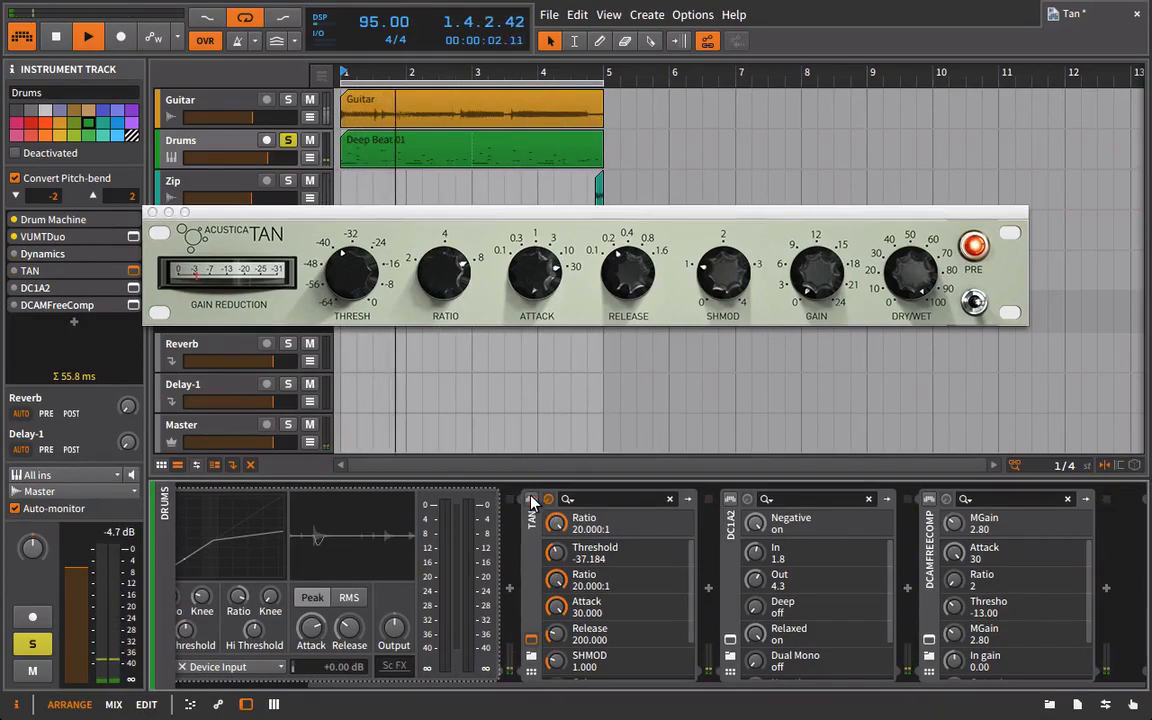
{"action": "left_click", "coordinate": [531, 498]}
{"action": "left_click_drag", "start_coordinate": [816, 270], "coordinate": [819, 248]}
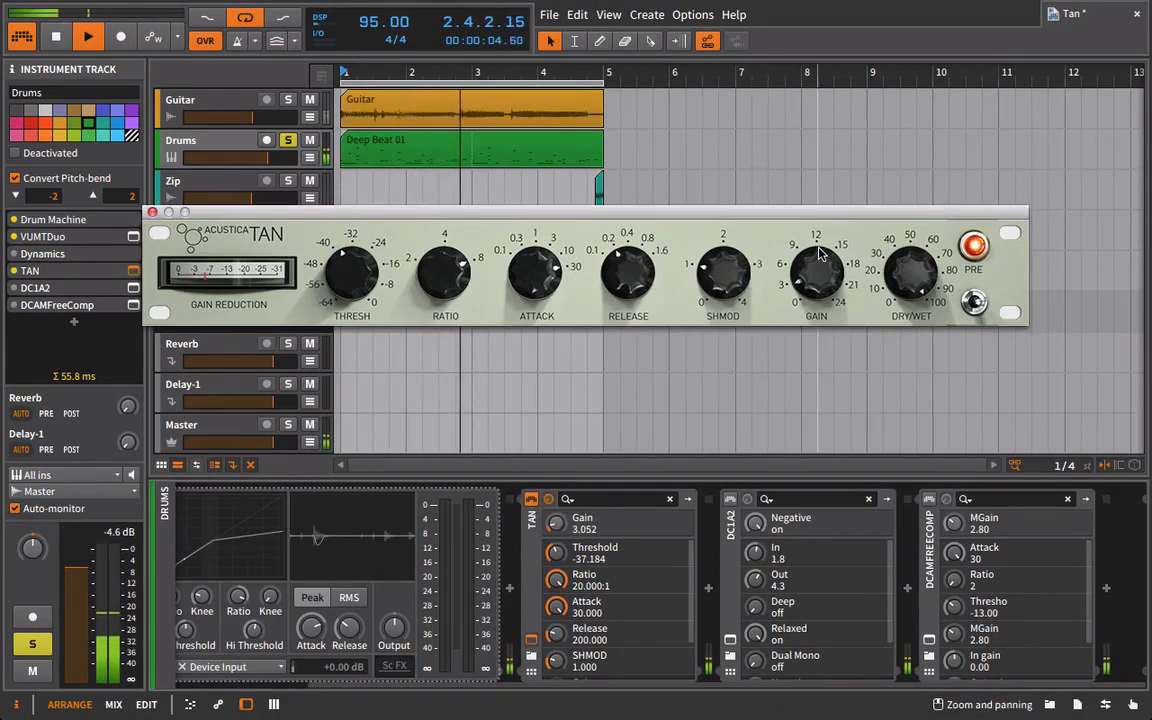
{"action": "left_click", "coordinate": [531, 499]}
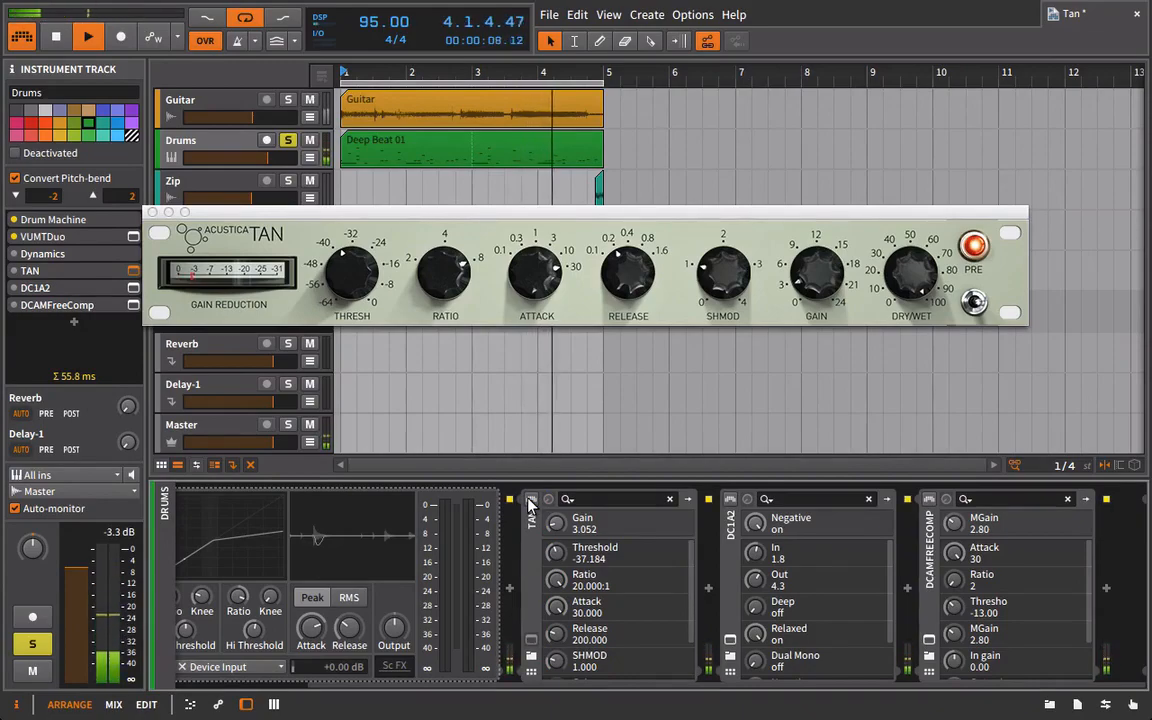
{"action": "key", "text": "space"}
{"action": "key", "text": "space"}
{"action": "left_click", "coordinate": [529, 502]}
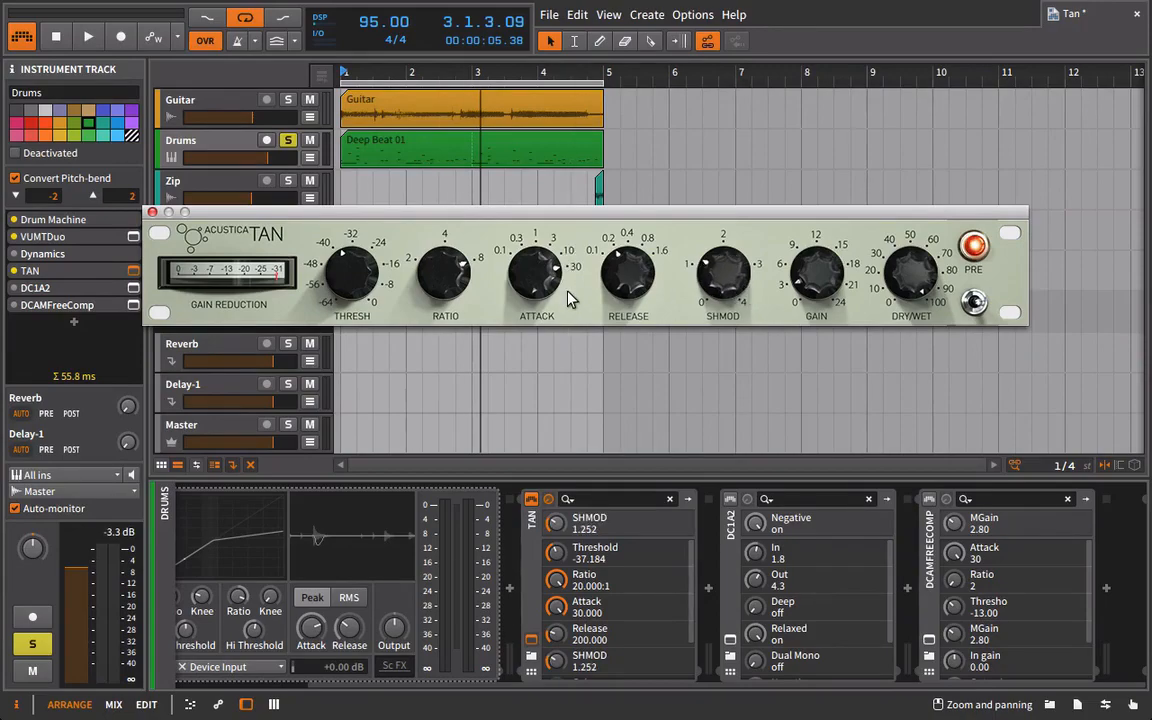
Step: Try the TAN's SHMOD at about 0.8, raise it to 2.9 with gain at 1.54, and compare against bypass
{"action": "left_click_drag", "start_coordinate": [710, 272], "coordinate": [708, 300]}
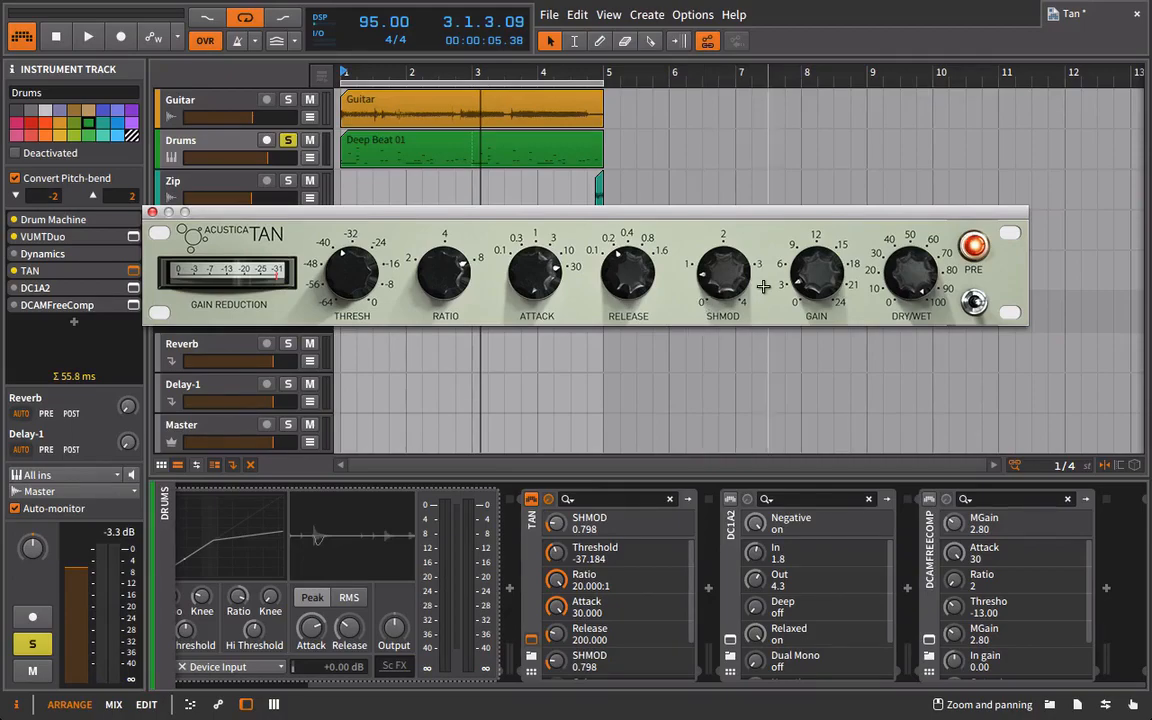
{"action": "key", "text": "space"}
{"action": "left_click_drag", "start_coordinate": [725, 293], "coordinate": [730, 185]}
{"action": "left_click_drag", "start_coordinate": [842, 273], "coordinate": [842, 284]}
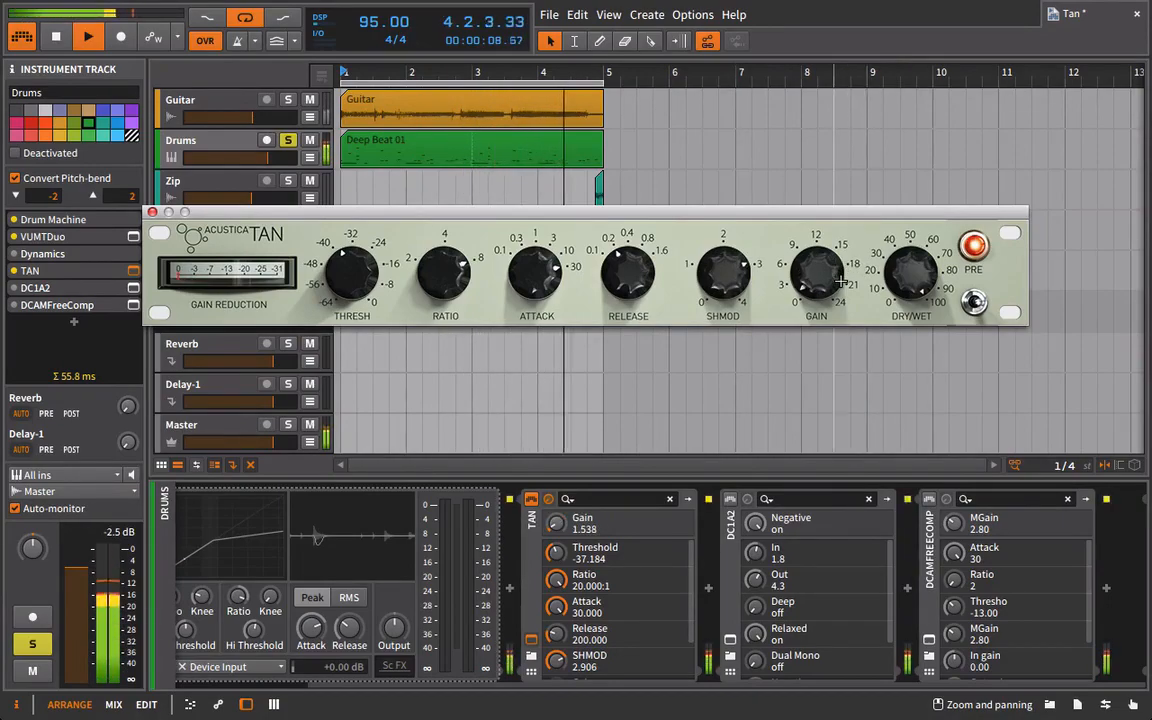
{"action": "left_click", "coordinate": [537, 499]}
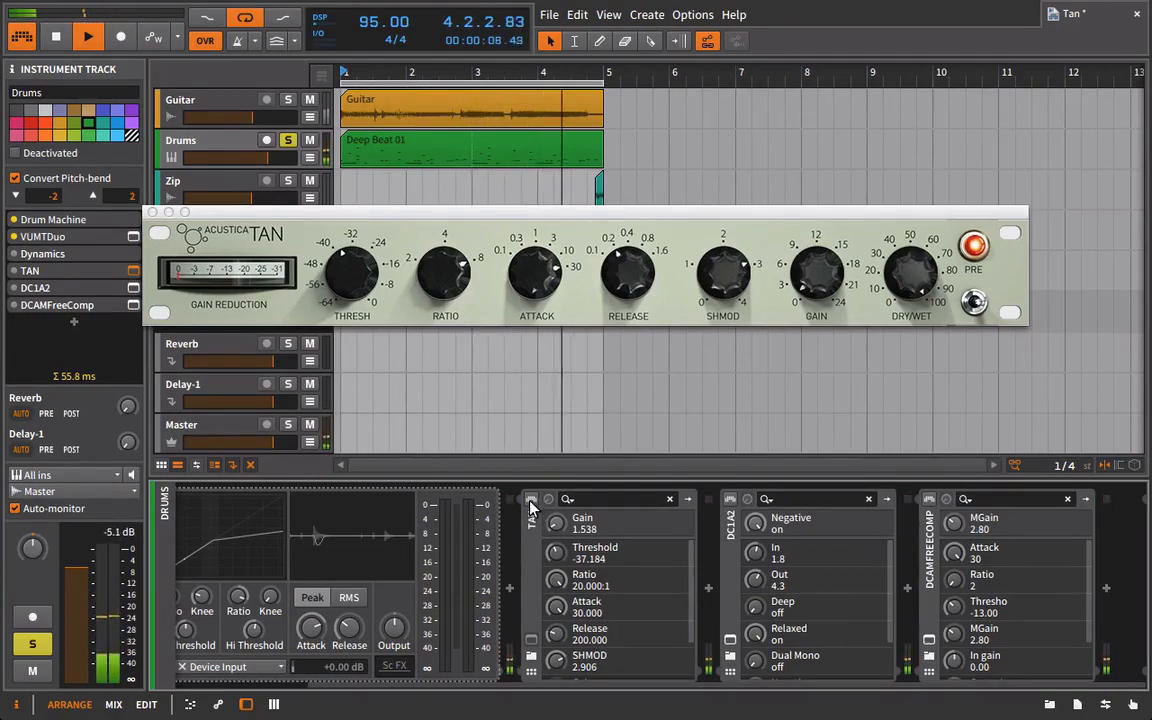
{"action": "left_click", "coordinate": [530, 500]}
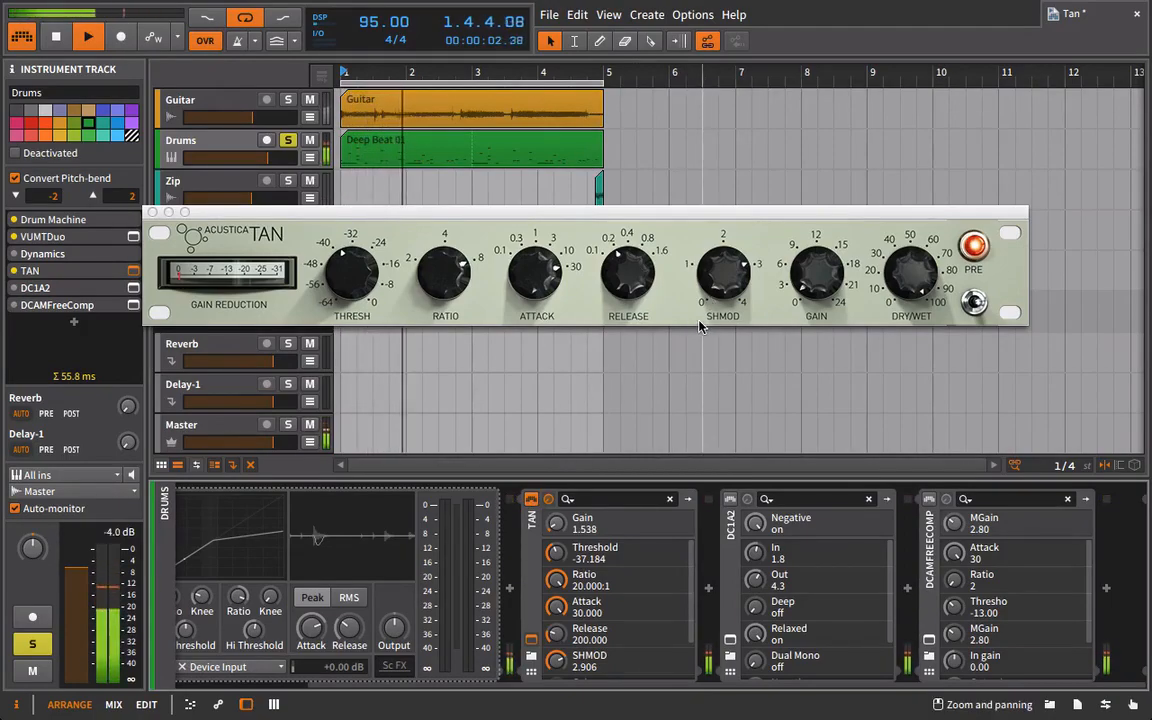
Step: Set the TAN's threshold to about -46.9, SHMOD to 3.28 and gain to 3.63, and try release at 400 before returning to 200
{"action": "left_click_drag", "start_coordinate": [343, 270], "coordinate": [225, 287]}
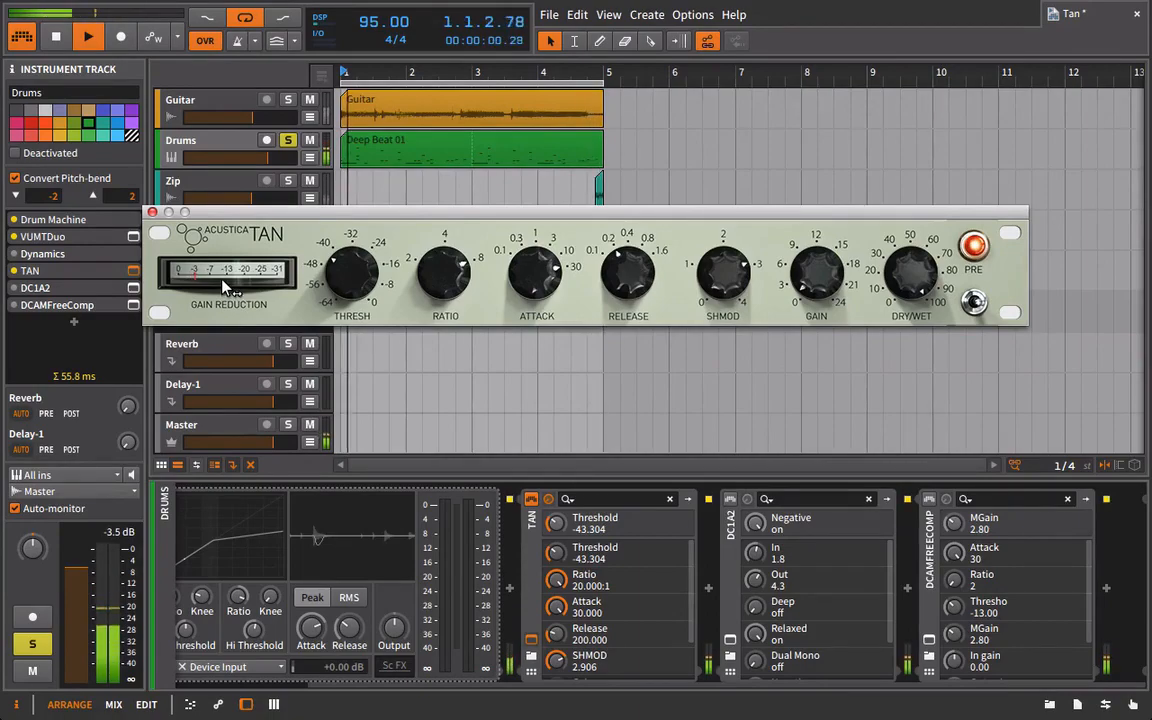
{"action": "left_click_drag", "start_coordinate": [711, 279], "coordinate": [709, 287]}
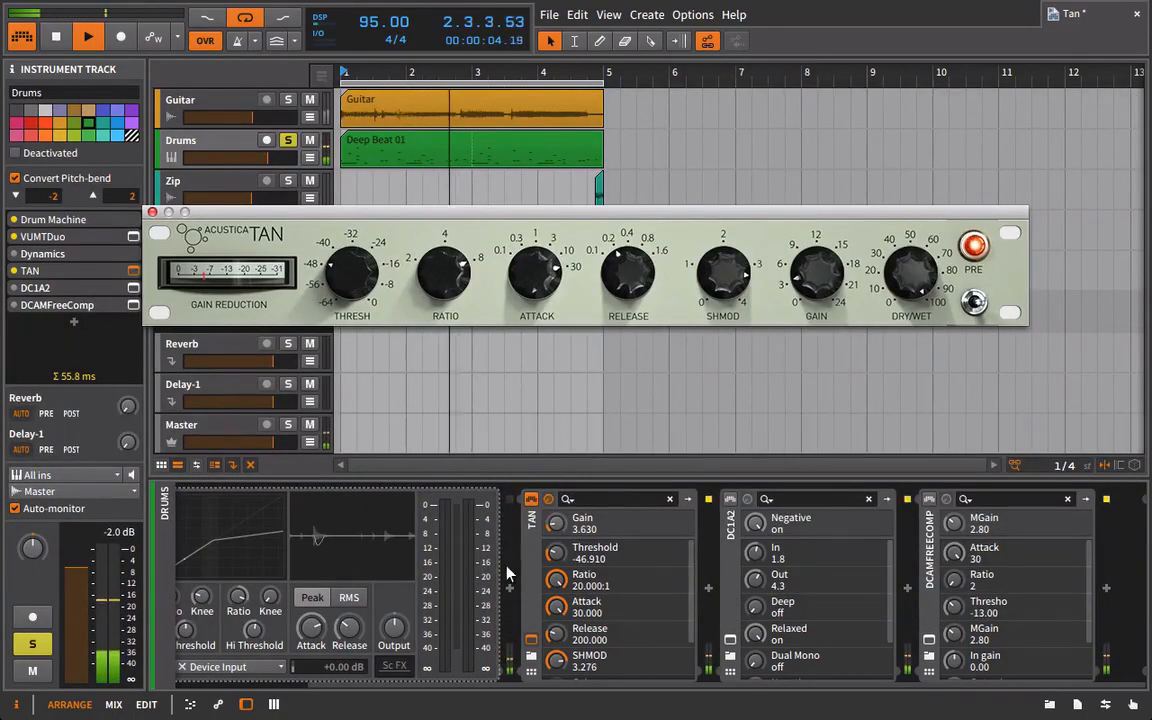
{"action": "left_click", "coordinate": [628, 283]}
{"action": "left_click_drag", "start_coordinate": [641, 246], "coordinate": [643, 221]}
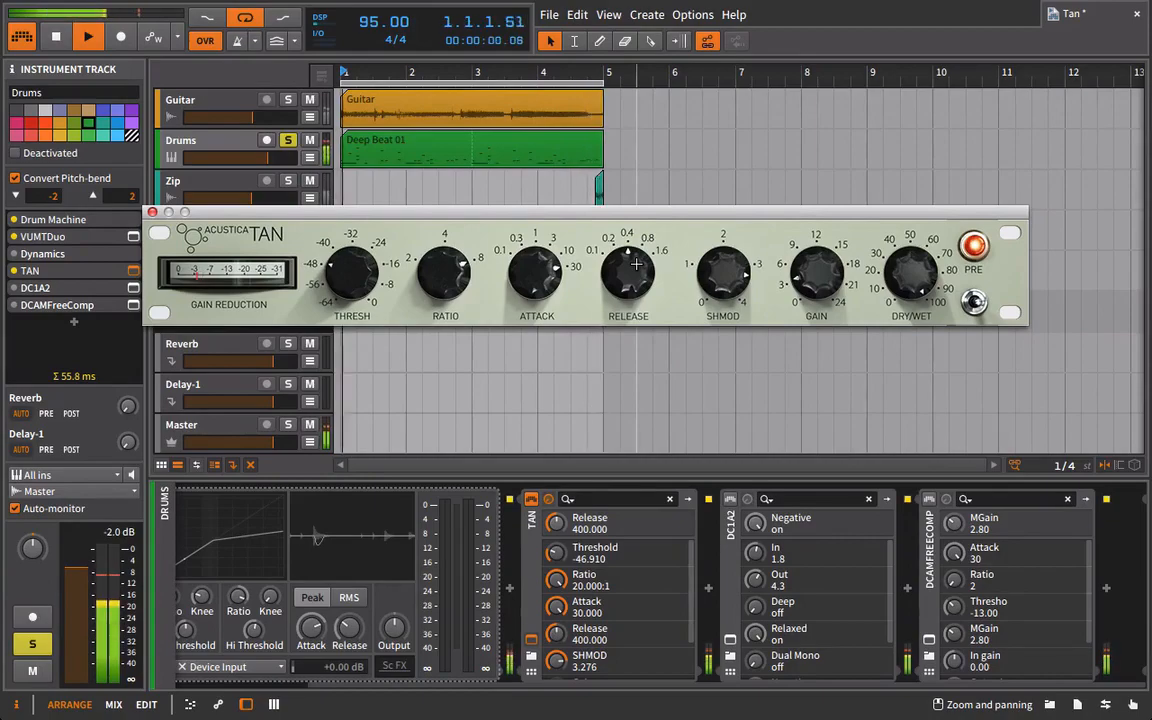
{"action": "left_click_drag", "start_coordinate": [636, 264], "coordinate": [636, 302]}
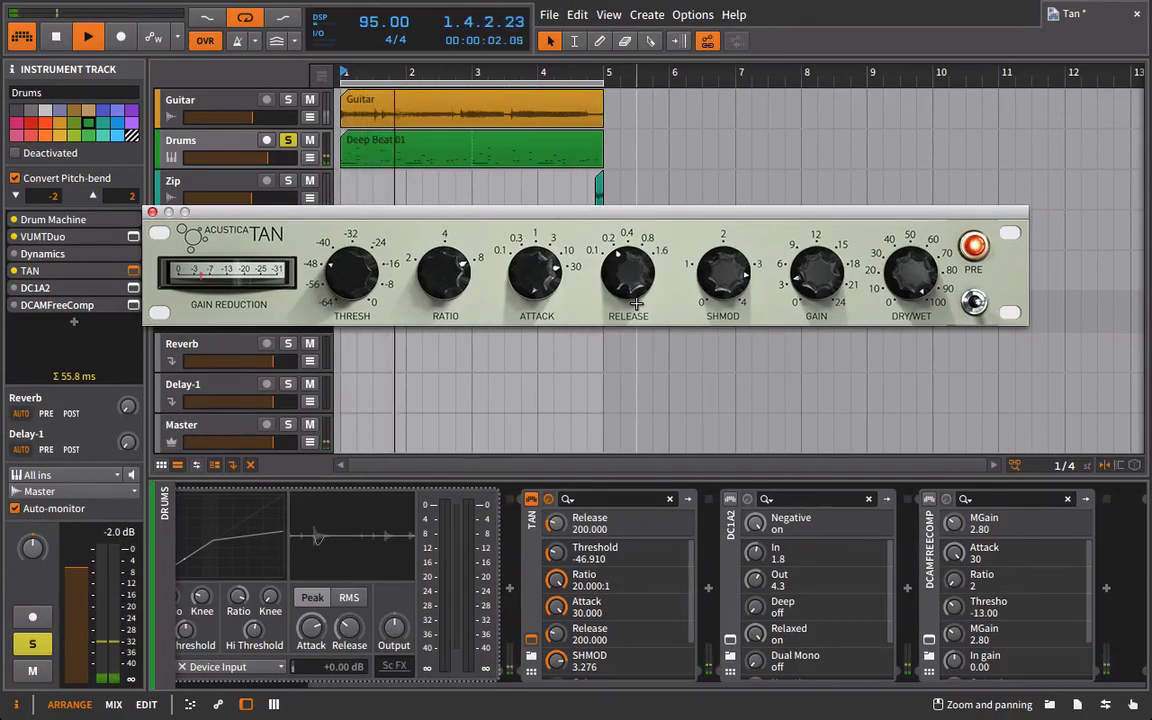
Step: Bypass and re-enable the TAN to compare the drums, and stop playback
{"action": "left_click", "coordinate": [532, 499]}
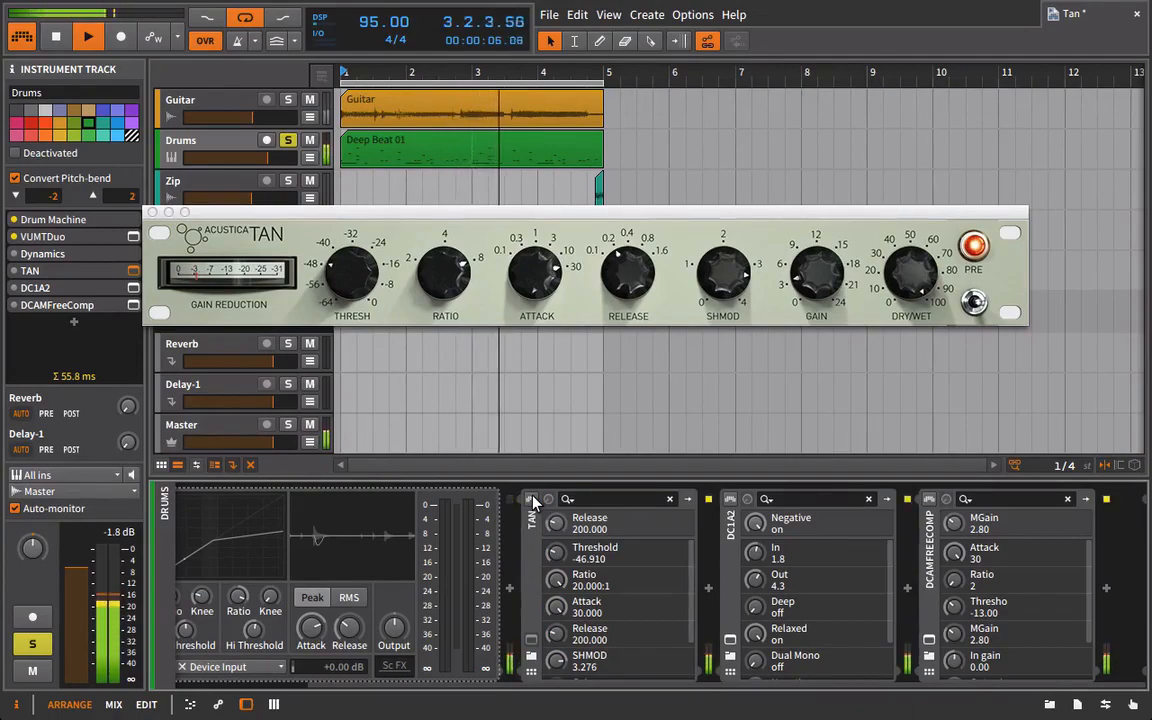
{"action": "left_click", "coordinate": [533, 498]}
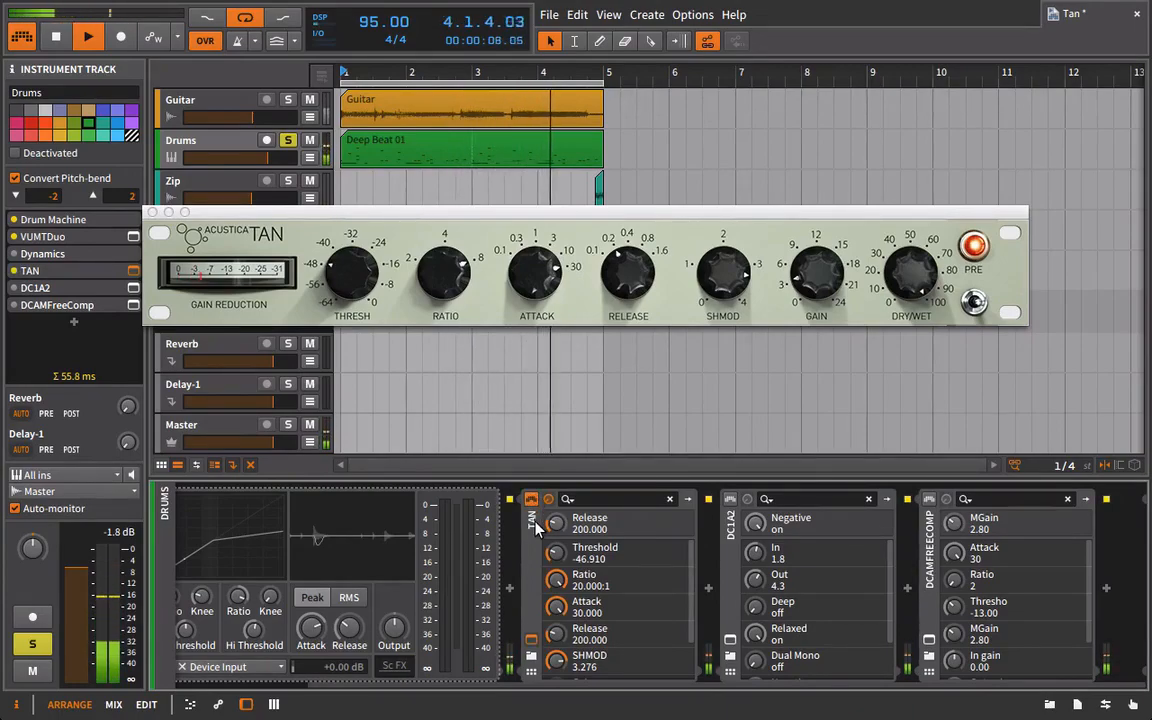
{"action": "key", "text": "space"}
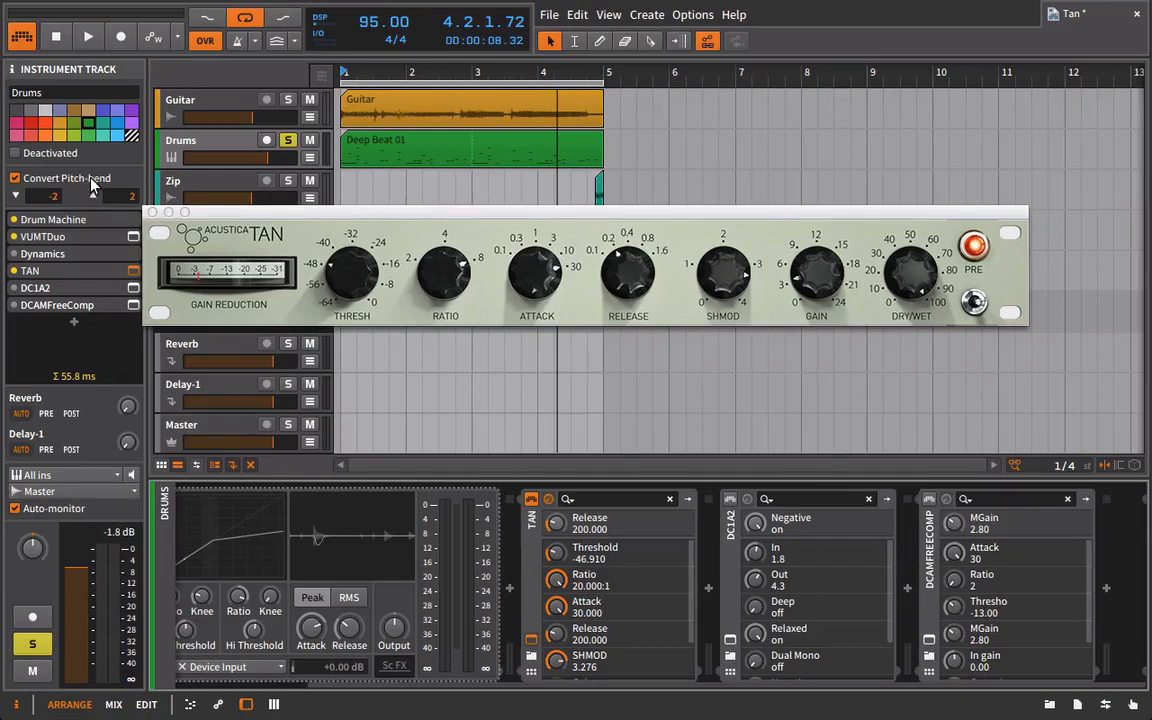
Step: Close the TAN window, view the DC1A2 window and close it, and disable the TAN on the Drums track
{"action": "left_click", "coordinate": [596, 218]}
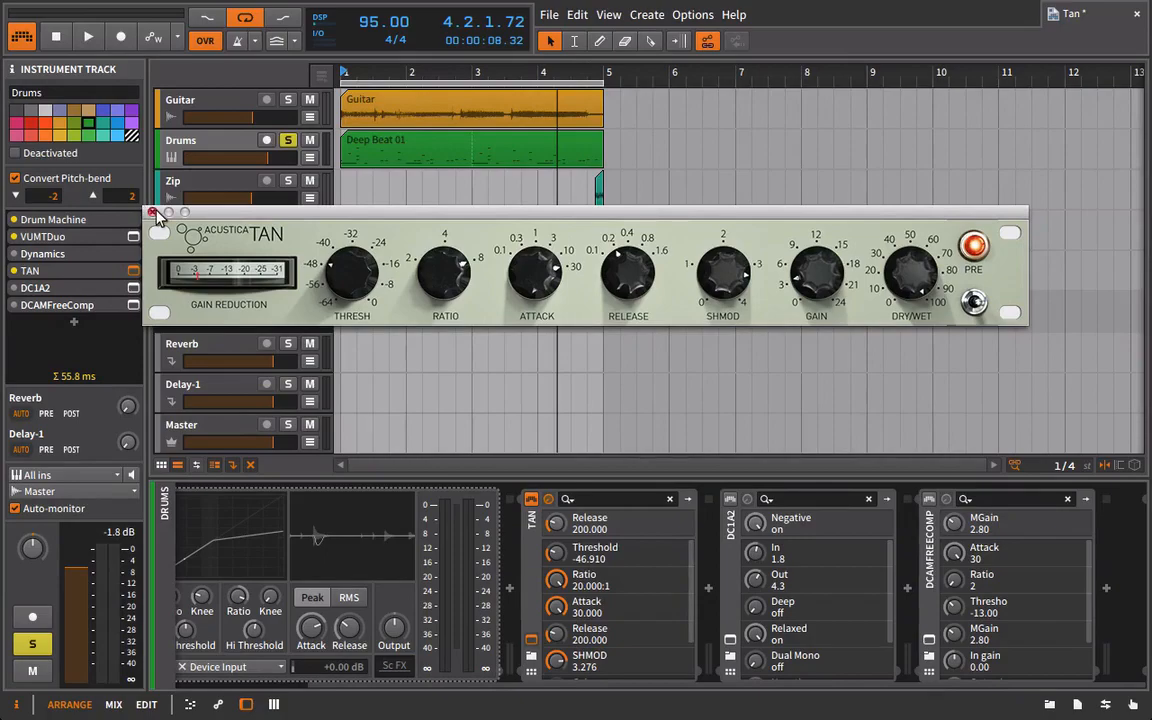
{"action": "left_click", "coordinate": [152, 213]}
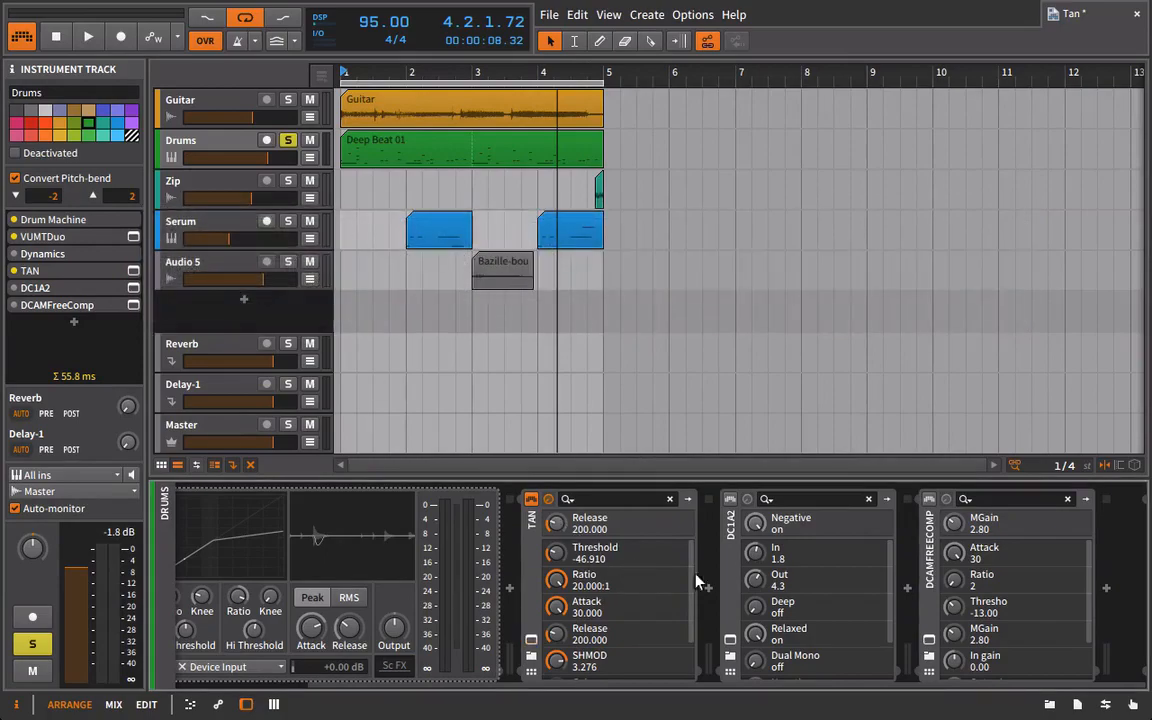
{"action": "left_click", "coordinate": [729, 640]}
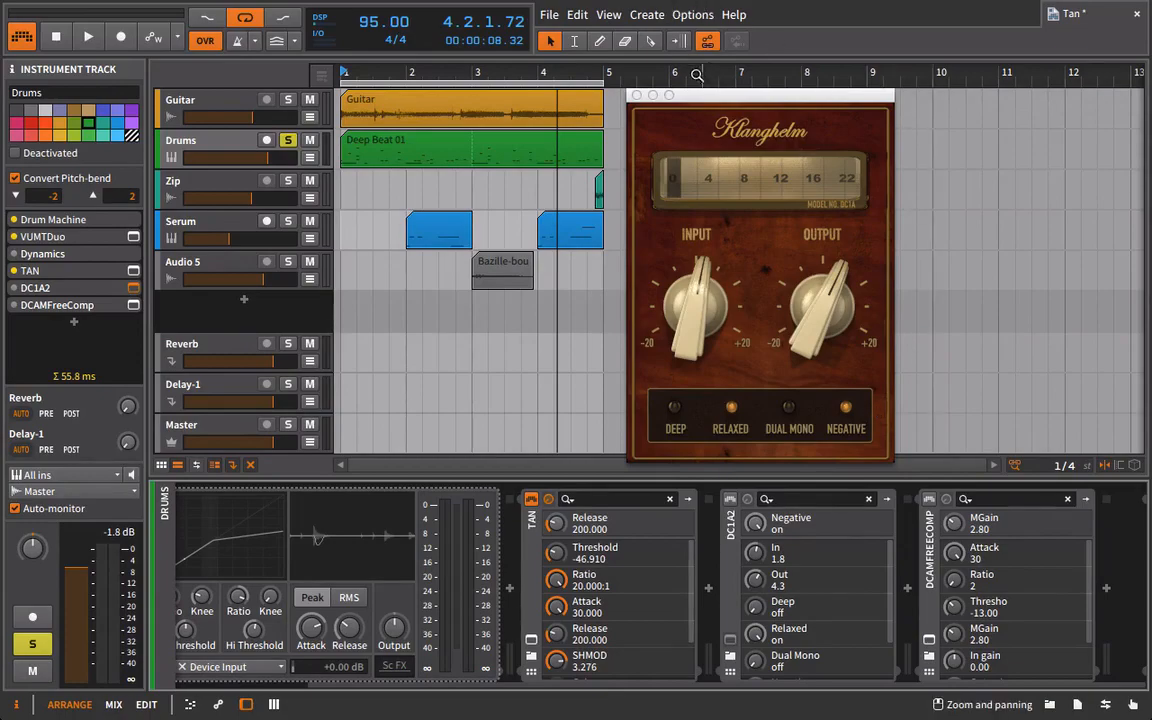
{"action": "left_click", "coordinate": [638, 95]}
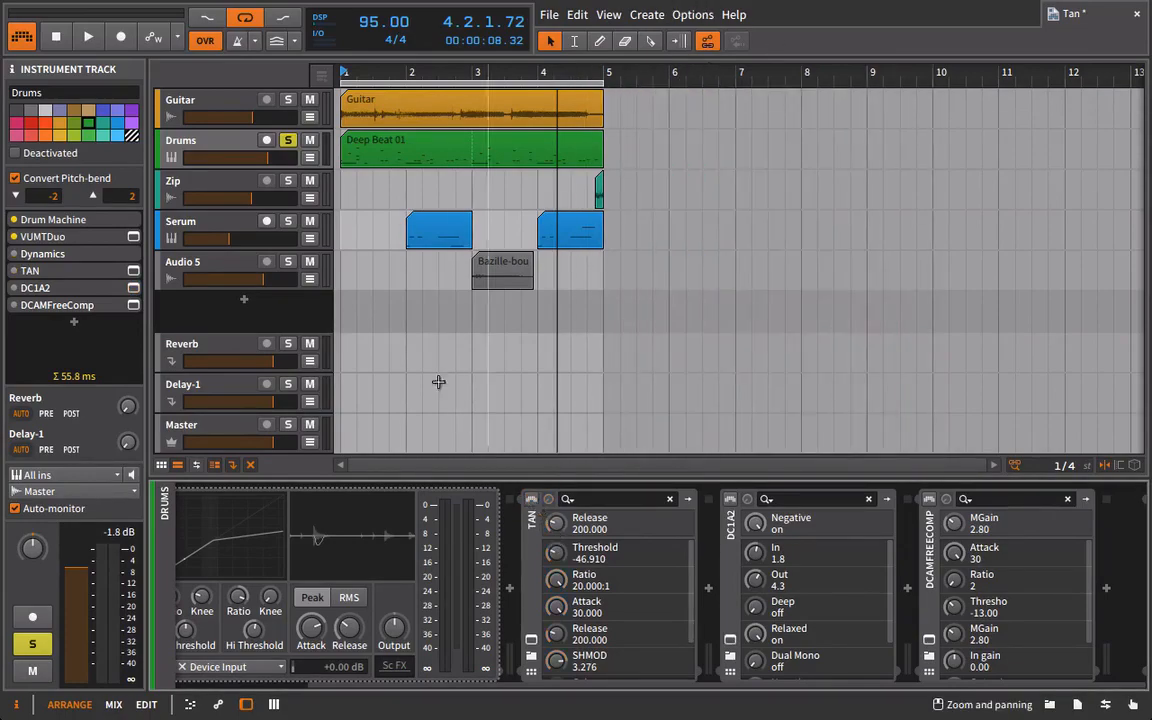
Step: Unsolo the Drums track, play the full mix, and set the Master's second VUMTDuo left/mid gain to -0.5
{"action": "left_click", "coordinate": [287, 142]}
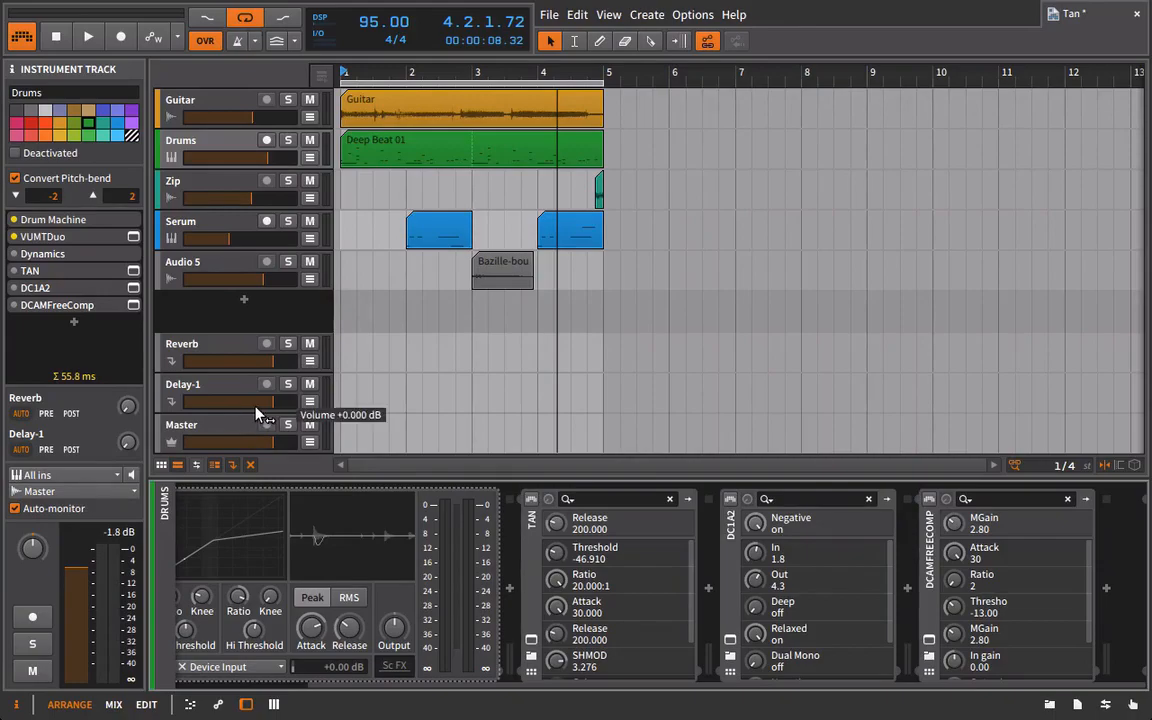
{"action": "left_click", "coordinate": [258, 432]}
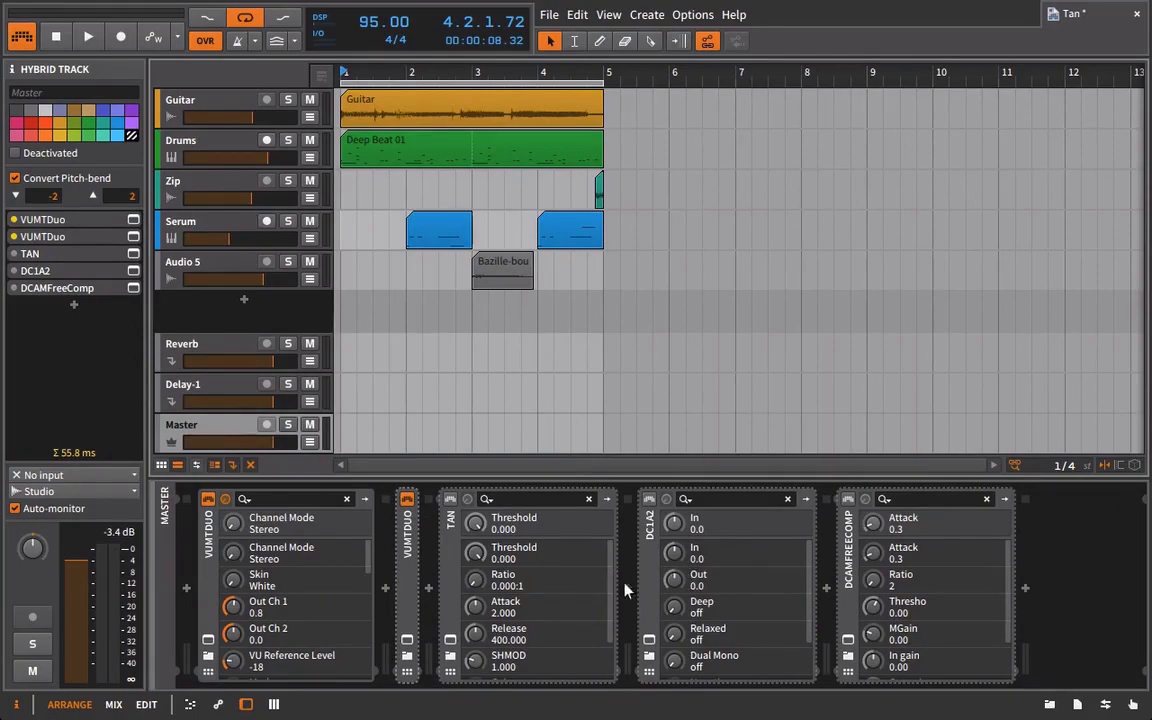
{"action": "key", "text": "space"}
{"action": "left_click", "coordinate": [407, 639]}
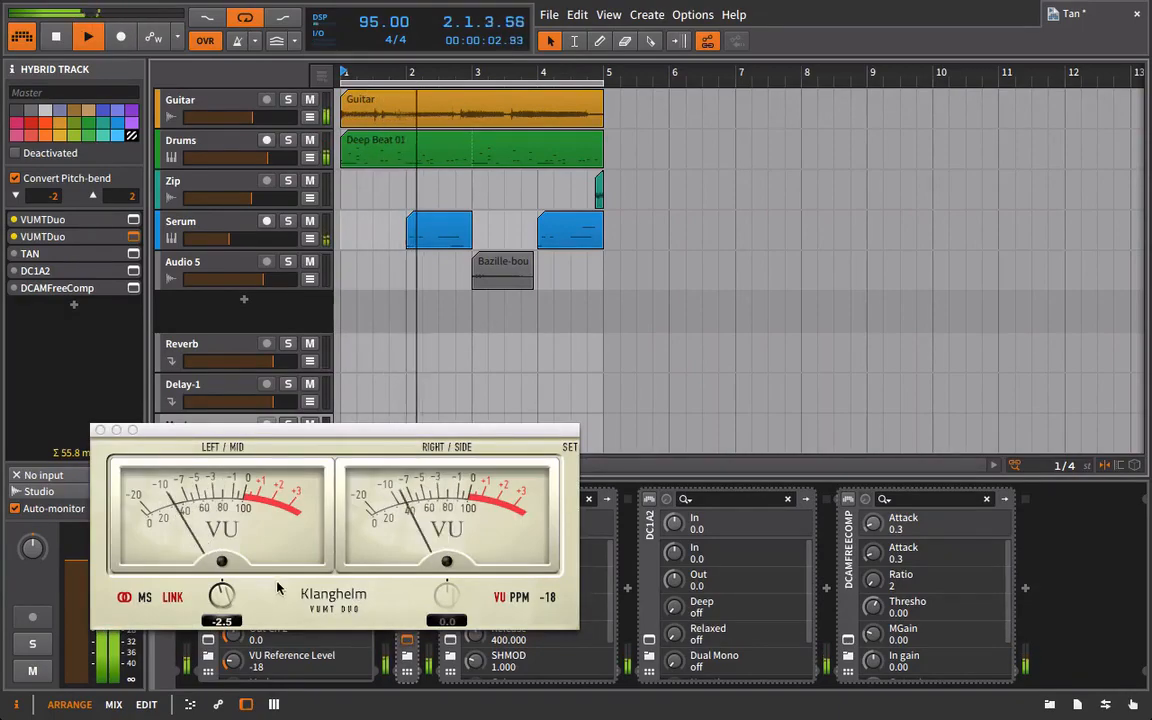
{"action": "left_click_drag", "start_coordinate": [222, 596], "coordinate": [231, 576]}
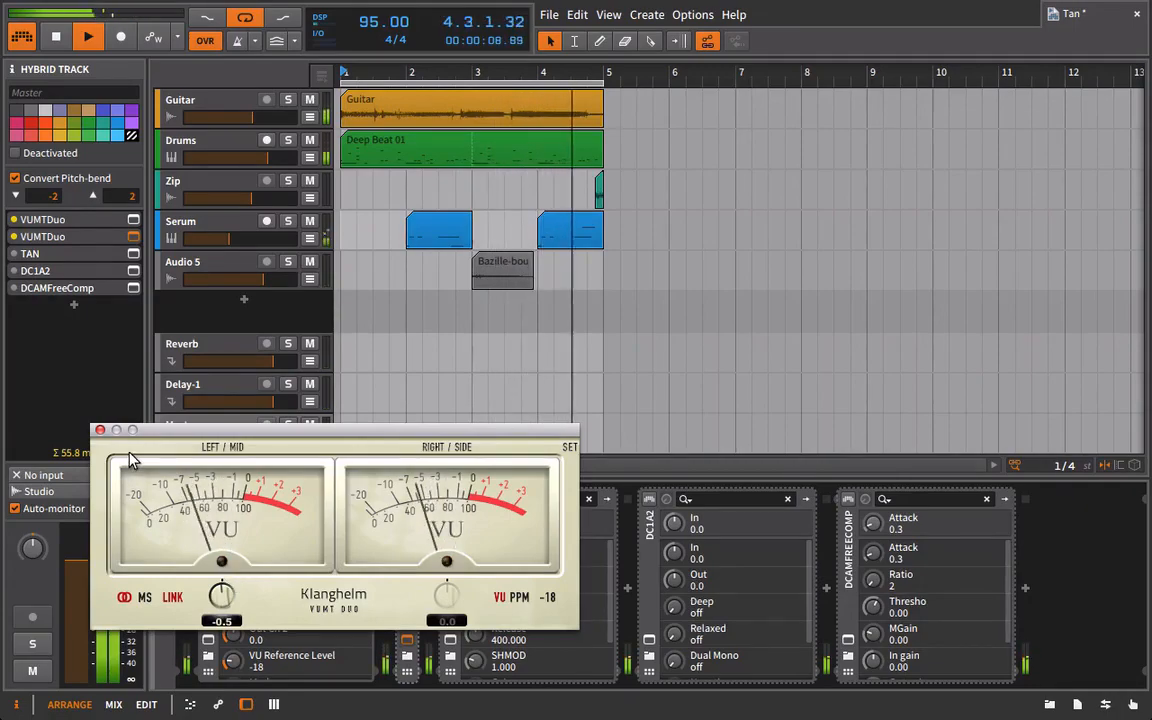
{"action": "left_click", "coordinate": [100, 431]}
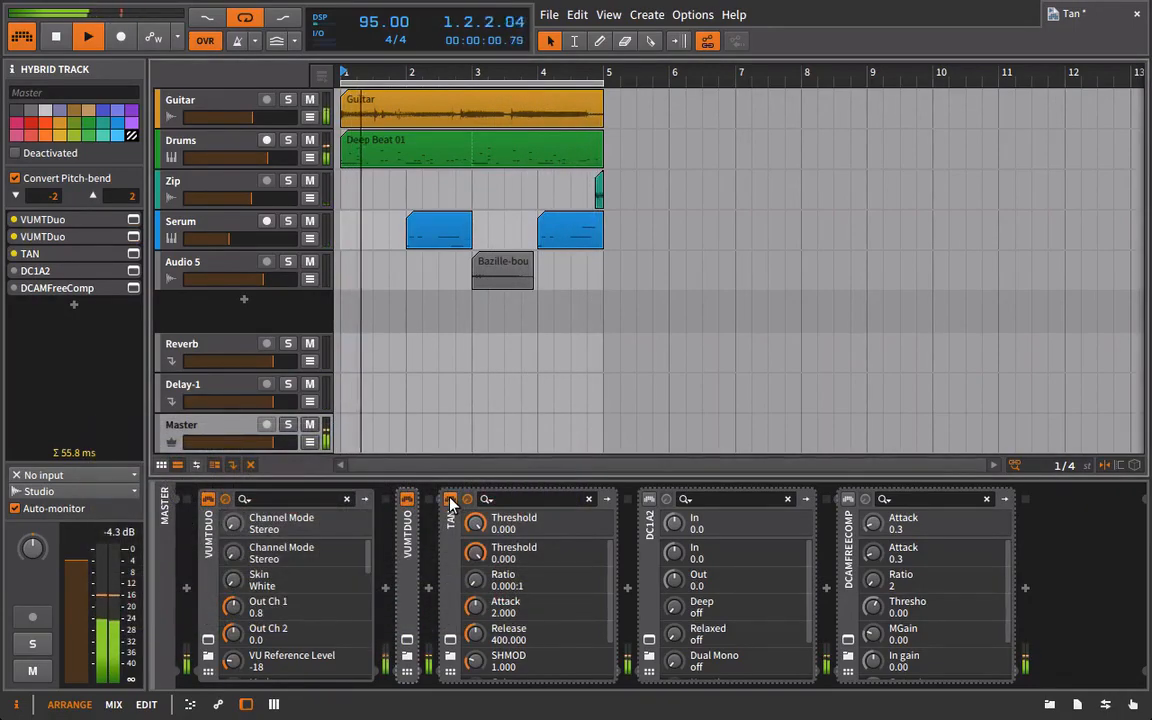
Step: Enable the TAN on the Master and set its threshold to about -25.3, release to 200 and SHMOD to about 2.9
{"action": "left_click", "coordinate": [450, 639]}
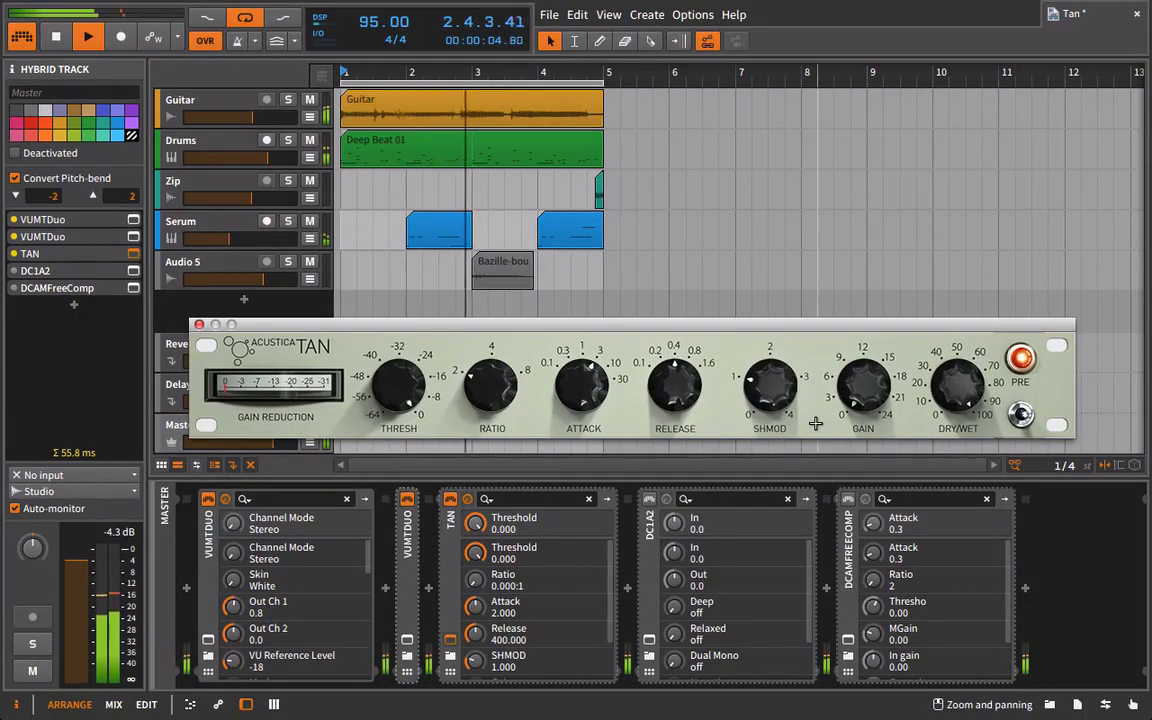
{"action": "left_click_drag", "start_coordinate": [404, 398], "coordinate": [393, 450]}
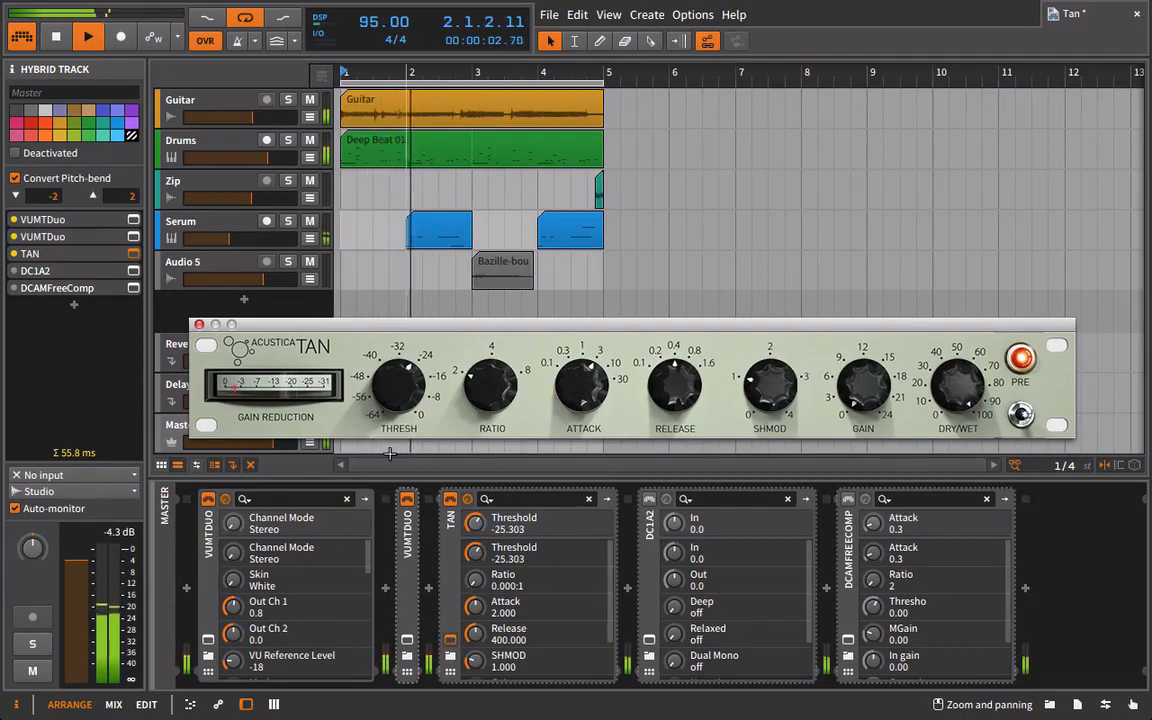
{"action": "left_click_drag", "start_coordinate": [673, 386], "coordinate": [666, 427]}
{"action": "left_click_drag", "start_coordinate": [772, 386], "coordinate": [784, 311]}
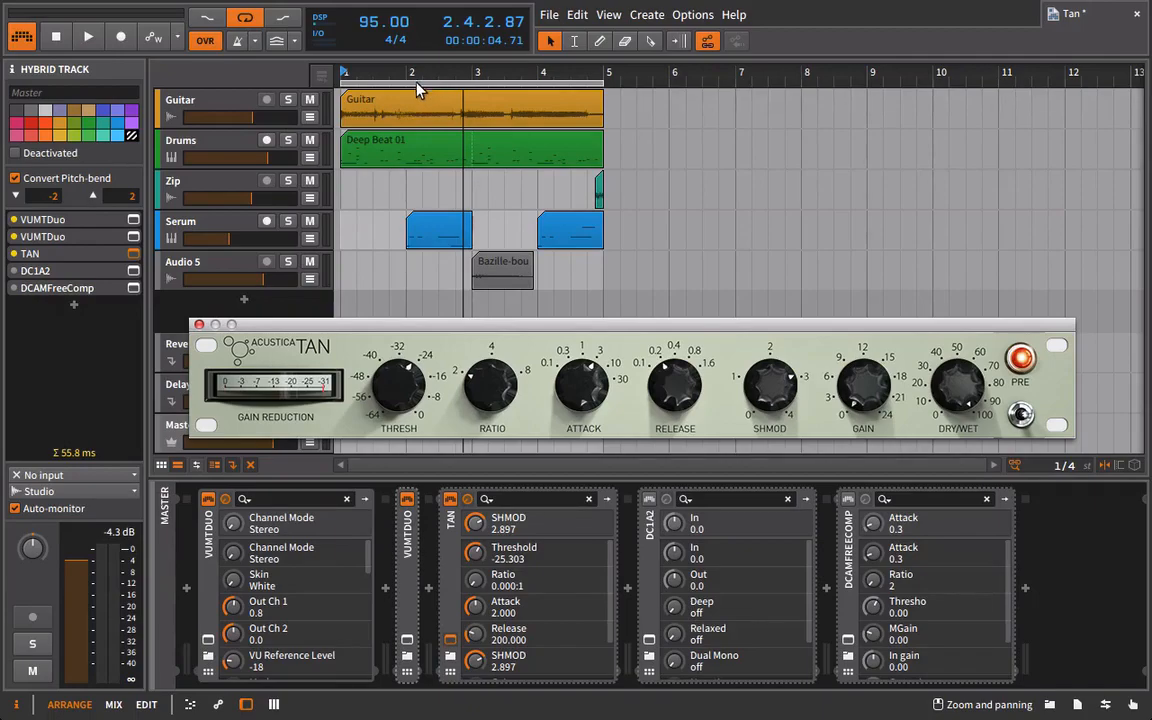
Step: Play the mix and toggle the Master's TAN bypass to compare the compressed and uncompressed sound
{"action": "key", "text": "space"}
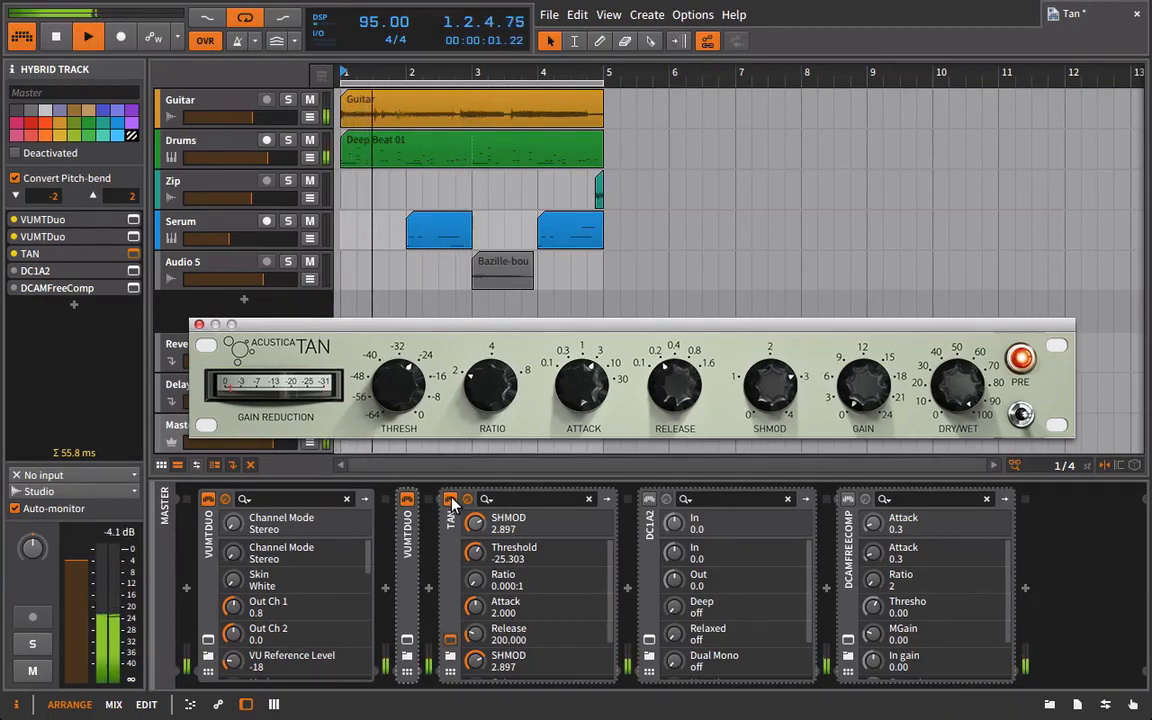
{"action": "left_click", "coordinate": [451, 499]}
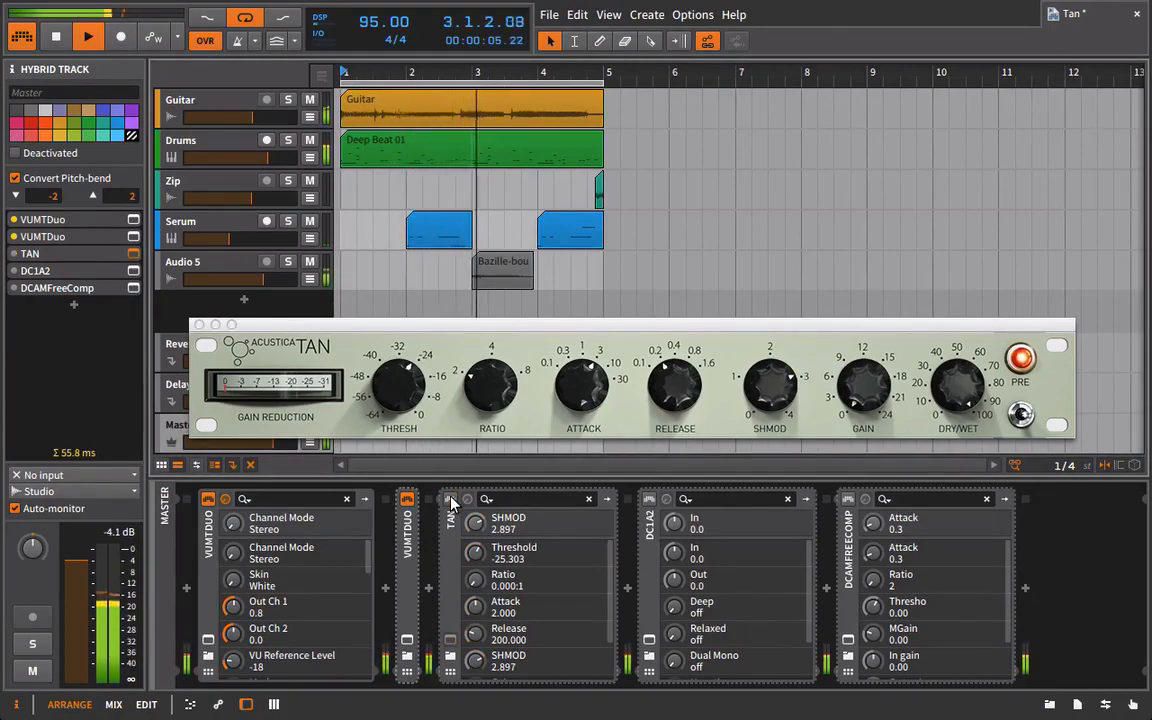
{"action": "left_click", "coordinate": [451, 499]}
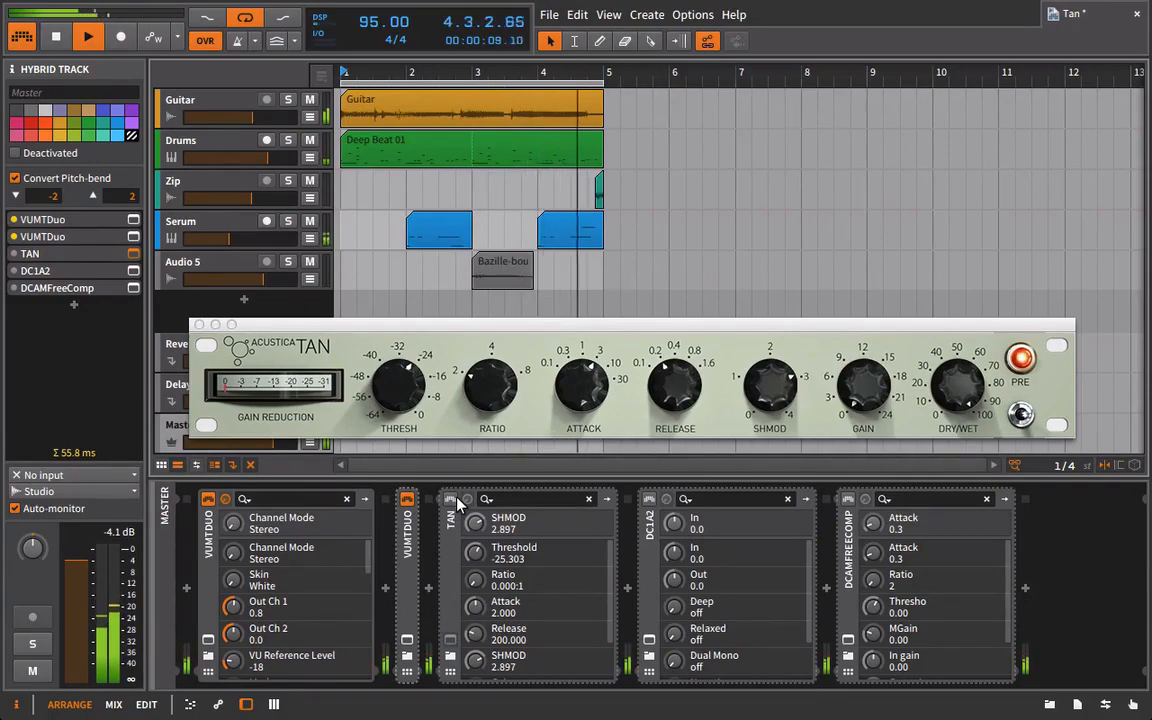
{"action": "left_click", "coordinate": [456, 499]}
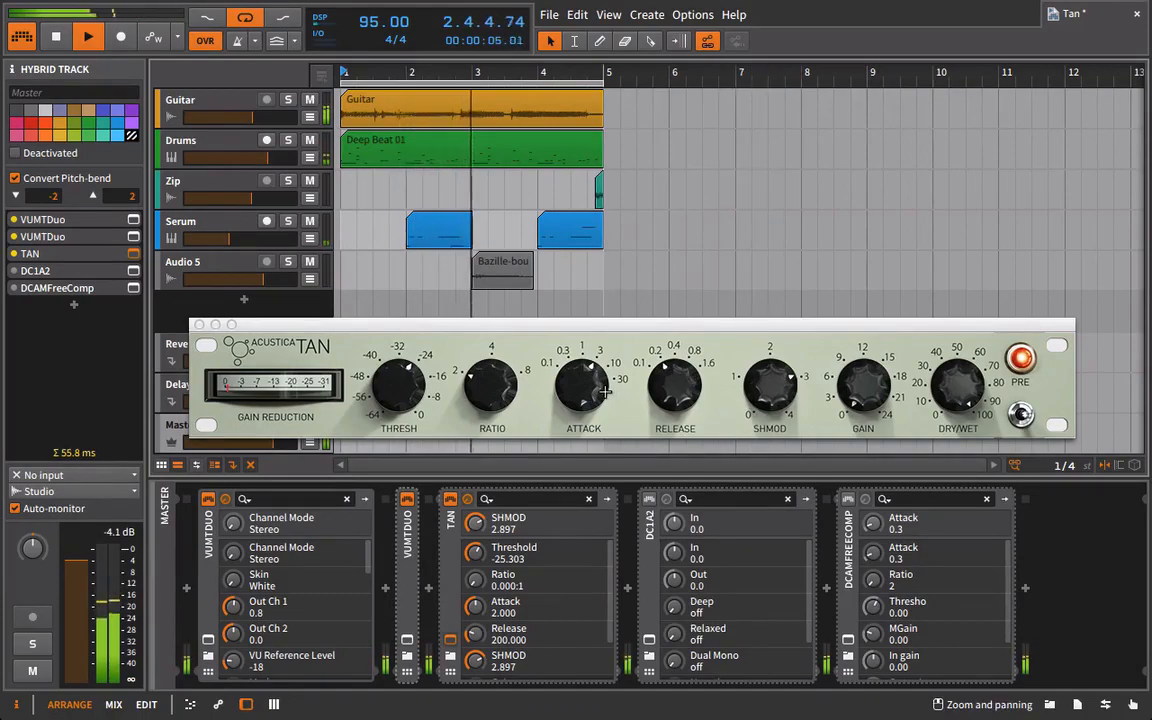
Step: Set the Master TAN's attack to 30, SHMOD to about 2.57 and threshold to about -30.7, and close its window
{"action": "left_click_drag", "start_coordinate": [588, 386], "coordinate": [604, 371]}
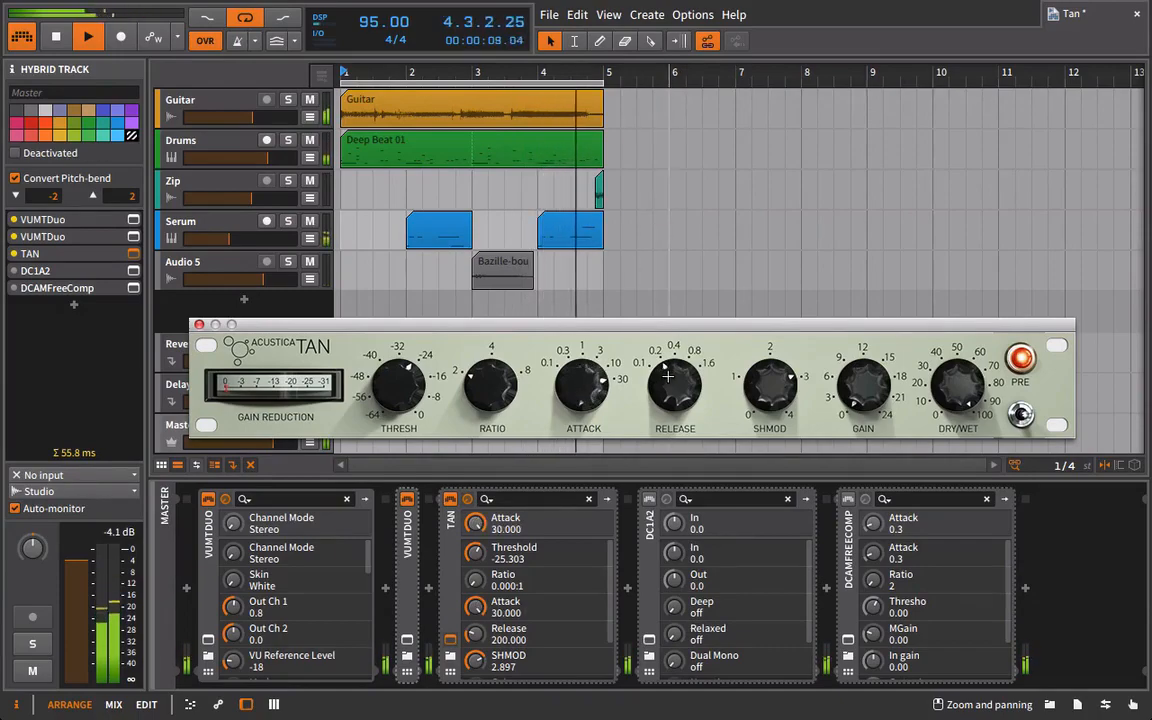
{"action": "left_click_drag", "start_coordinate": [779, 387], "coordinate": [777, 399]}
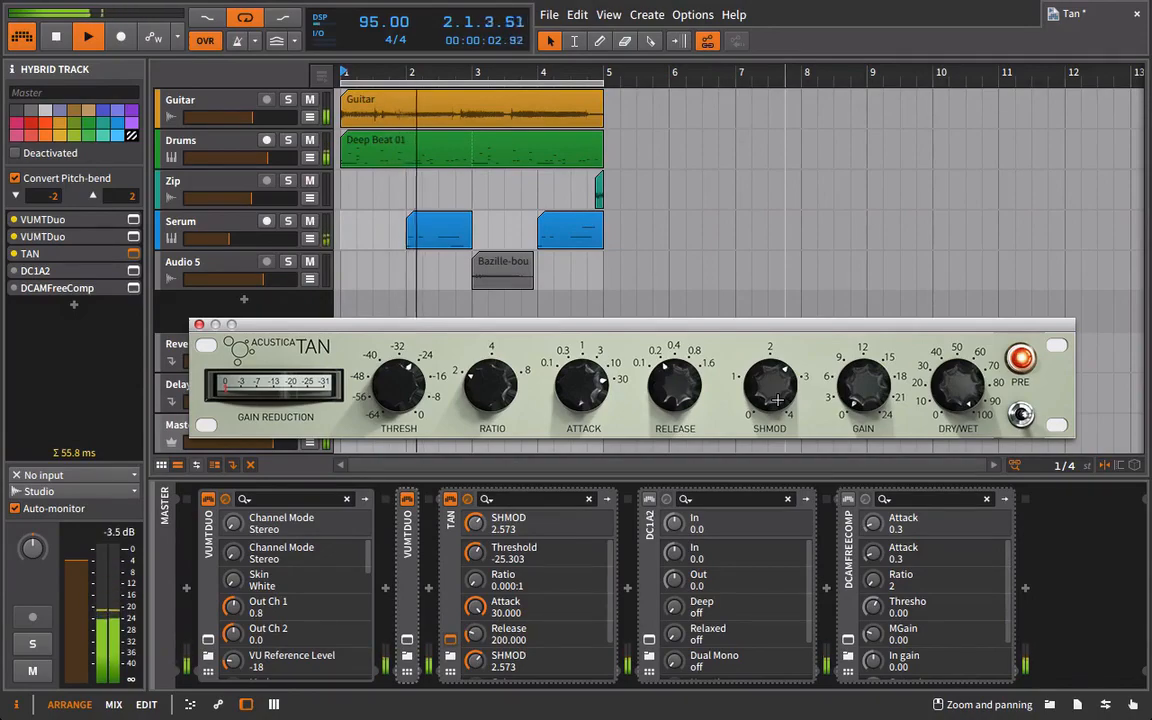
{"action": "left_click_drag", "start_coordinate": [414, 390], "coordinate": [417, 401]}
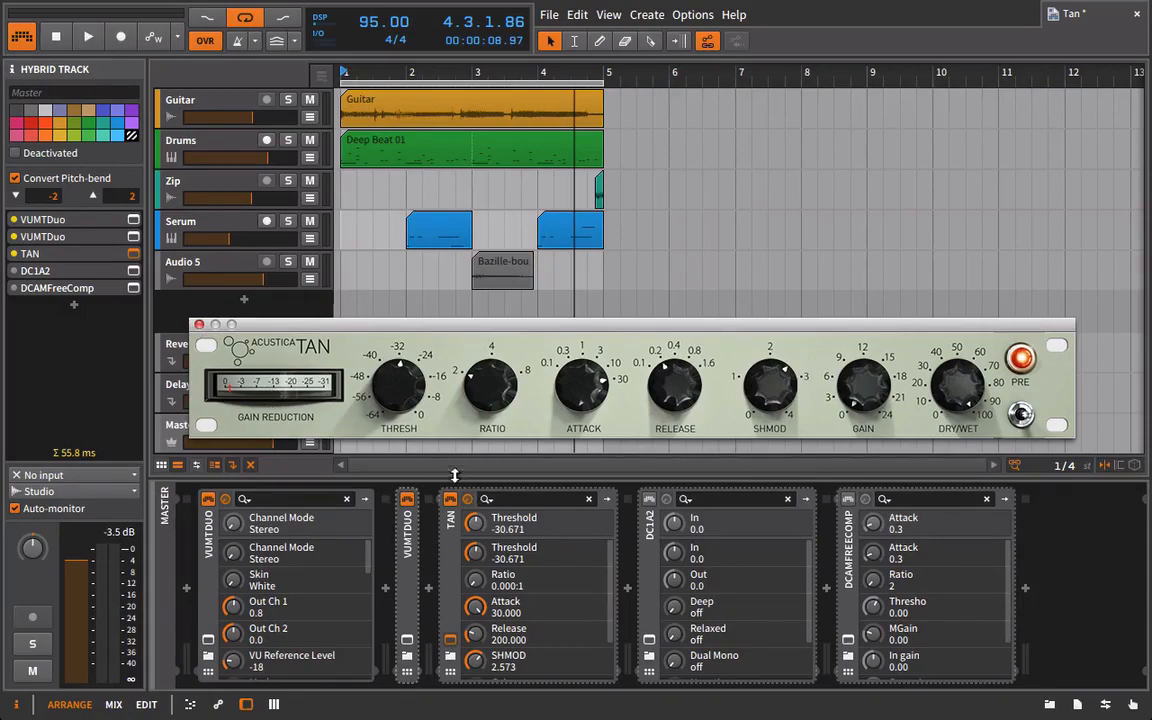
{"action": "left_click", "coordinate": [197, 325]}
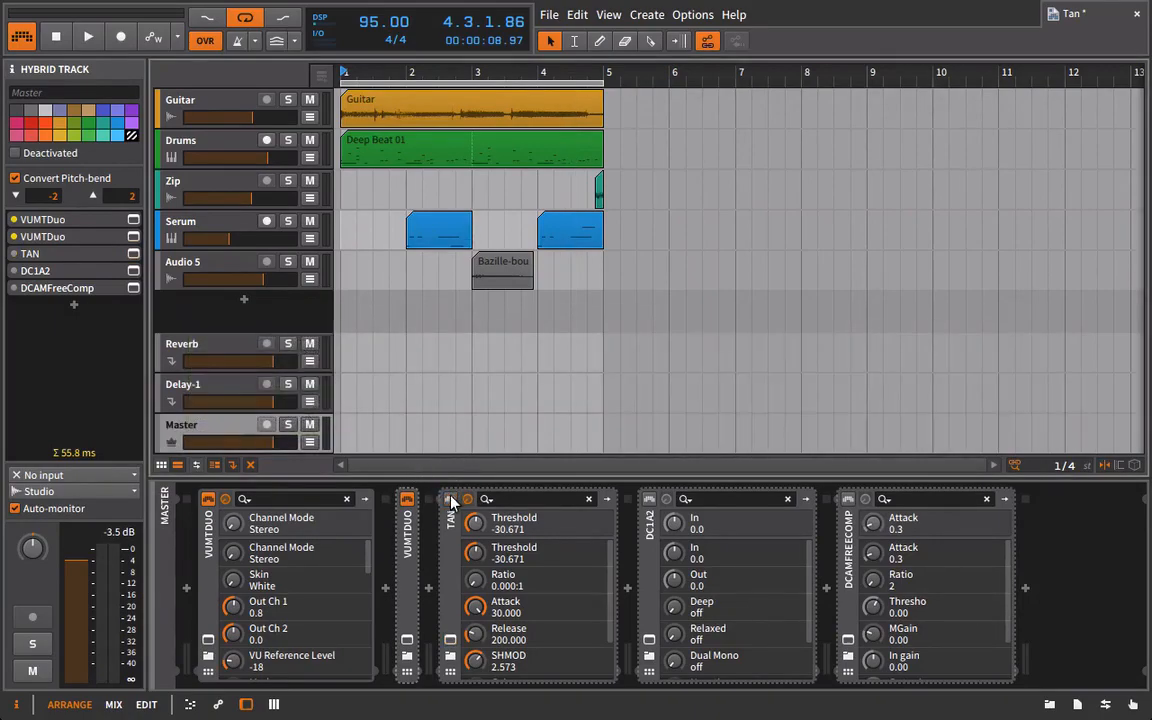
Step: Play the mix with the Master's DC1A2 enabled, Deep on, input at about -14.2 and output at about 4.9
{"action": "key", "text": "space"}
{"action": "left_click", "coordinate": [649, 640]}
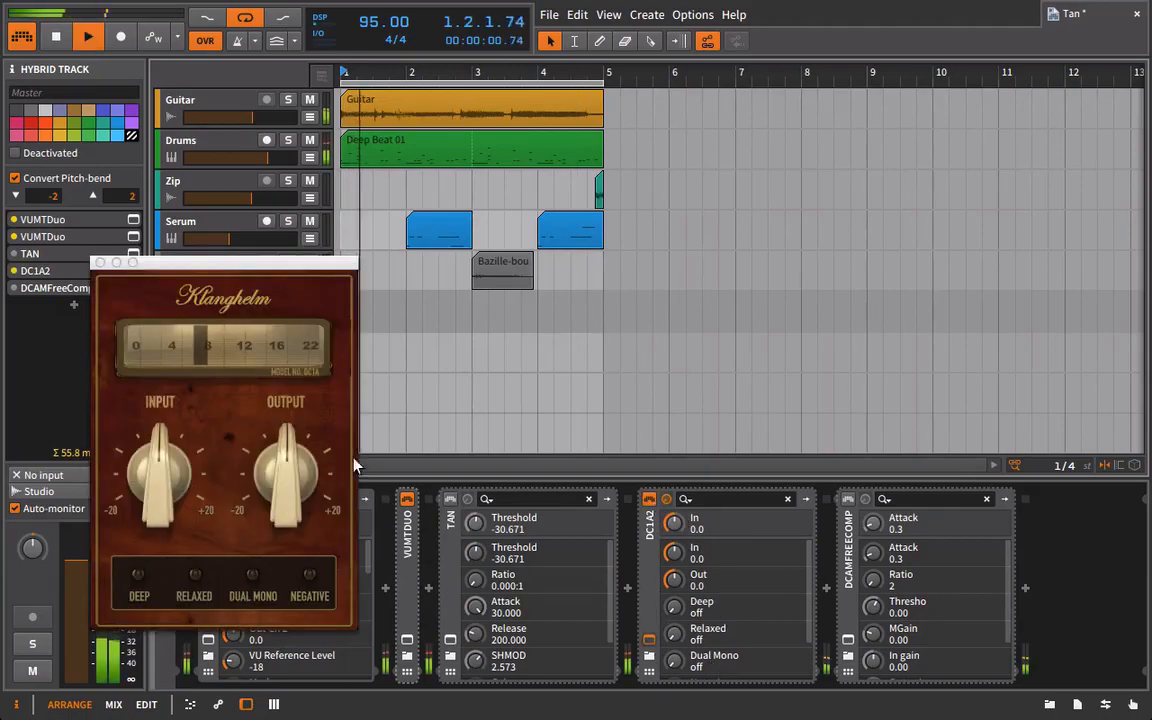
{"action": "left_click_drag", "start_coordinate": [148, 485], "coordinate": [147, 512]}
{"action": "left_click", "coordinate": [140, 577]}
{"action": "left_click_drag", "start_coordinate": [283, 480], "coordinate": [288, 435]}
{"action": "left_click_drag", "start_coordinate": [155, 477], "coordinate": [142, 502]}
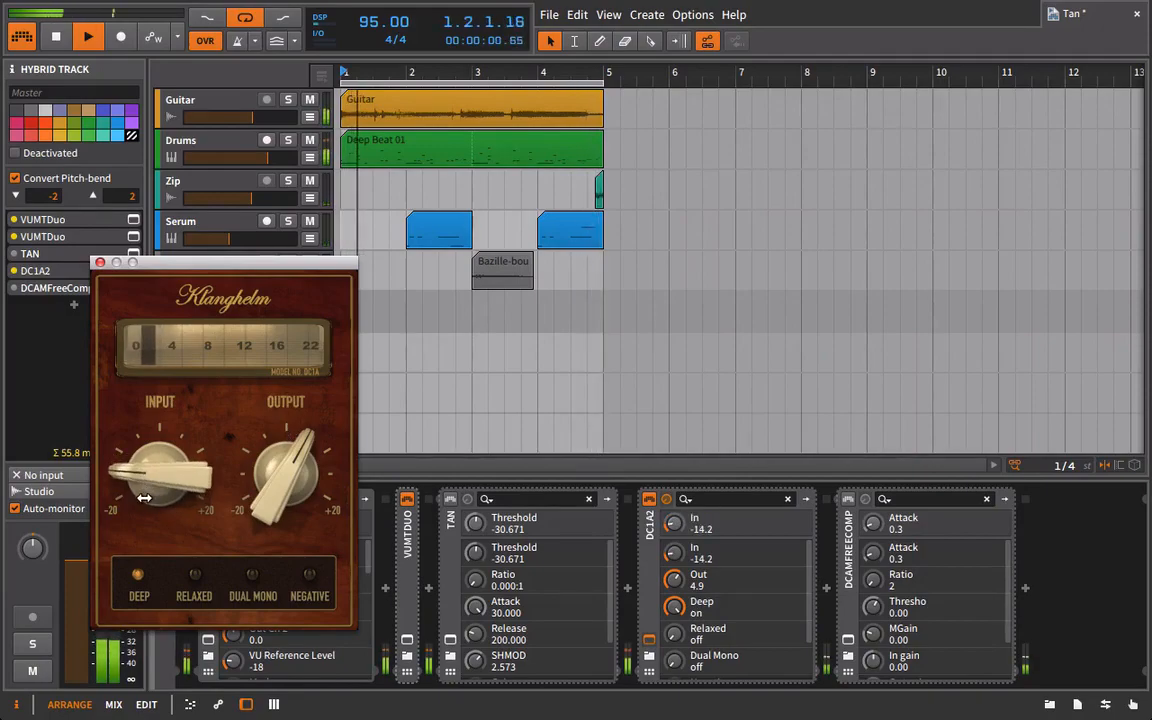
Step: Raise the Master DC1A2's output to about 14.9 with input at -14.5, toggling its bypass to match the level
{"action": "left_click_drag", "start_coordinate": [298, 466], "coordinate": [335, 429]}
{"action": "left_click", "coordinate": [645, 501]}
{"action": "left_click_drag", "start_coordinate": [272, 470], "coordinate": [267, 548]}
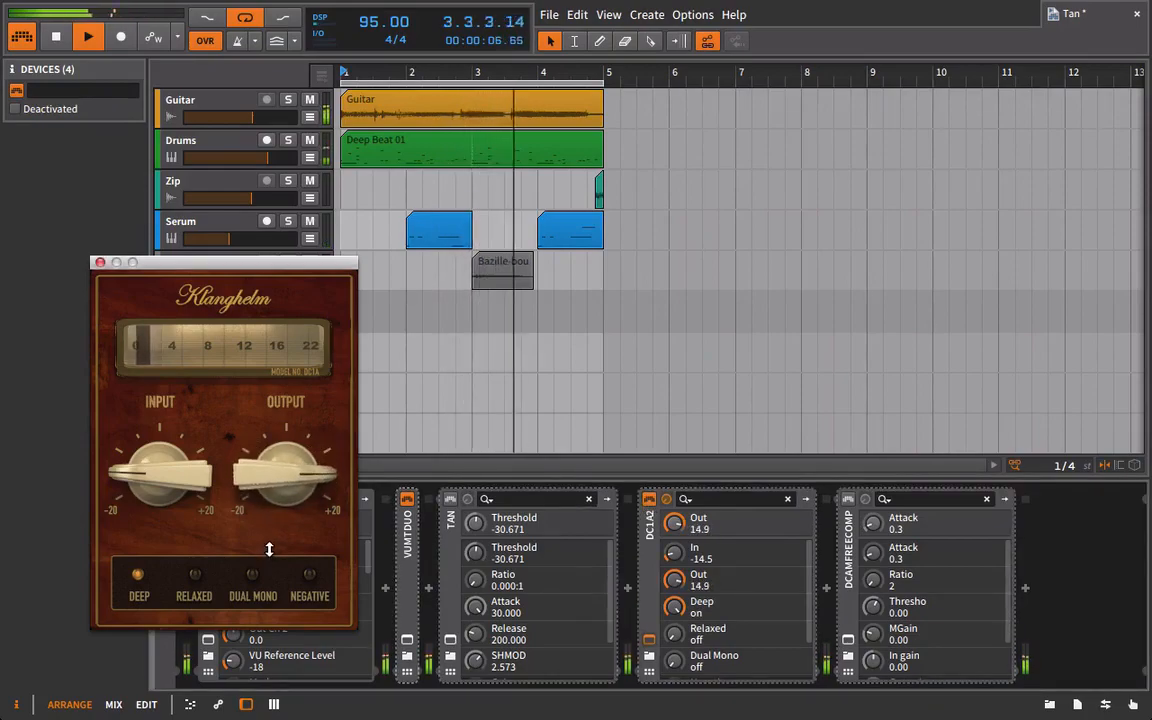
{"action": "left_click", "coordinate": [645, 501]}
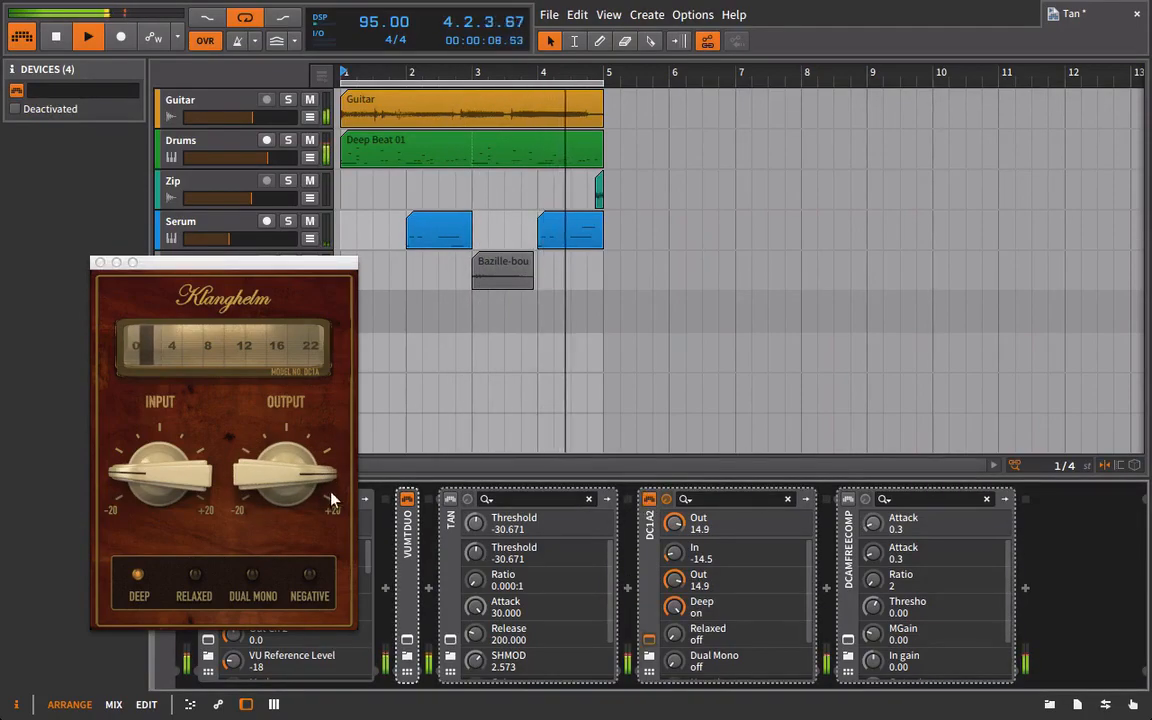
Step: Reselect the Master track, move the DC1A2 window clear of the devices, compare against bypass, and stop playback with the window closed
{"action": "left_click", "coordinate": [363, 262]}
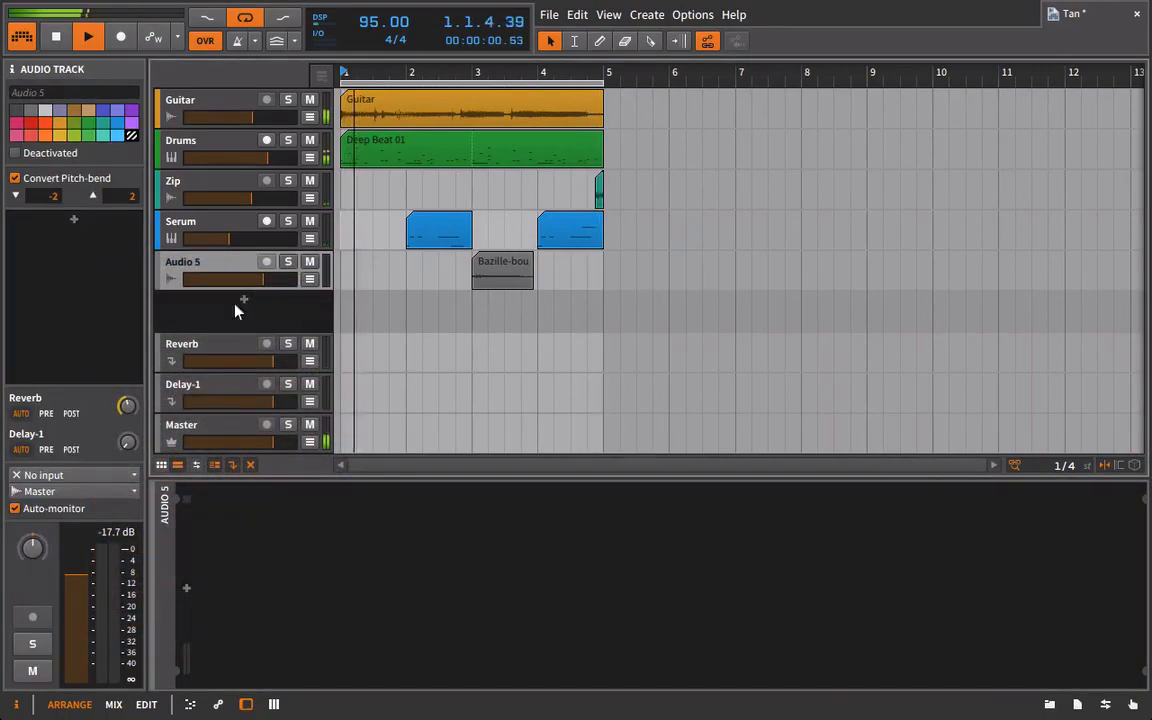
{"action": "left_click", "coordinate": [228, 424]}
{"action": "left_click_drag", "start_coordinate": [224, 260], "coordinate": [644, 80]}
{"action": "left_click", "coordinate": [650, 499]}
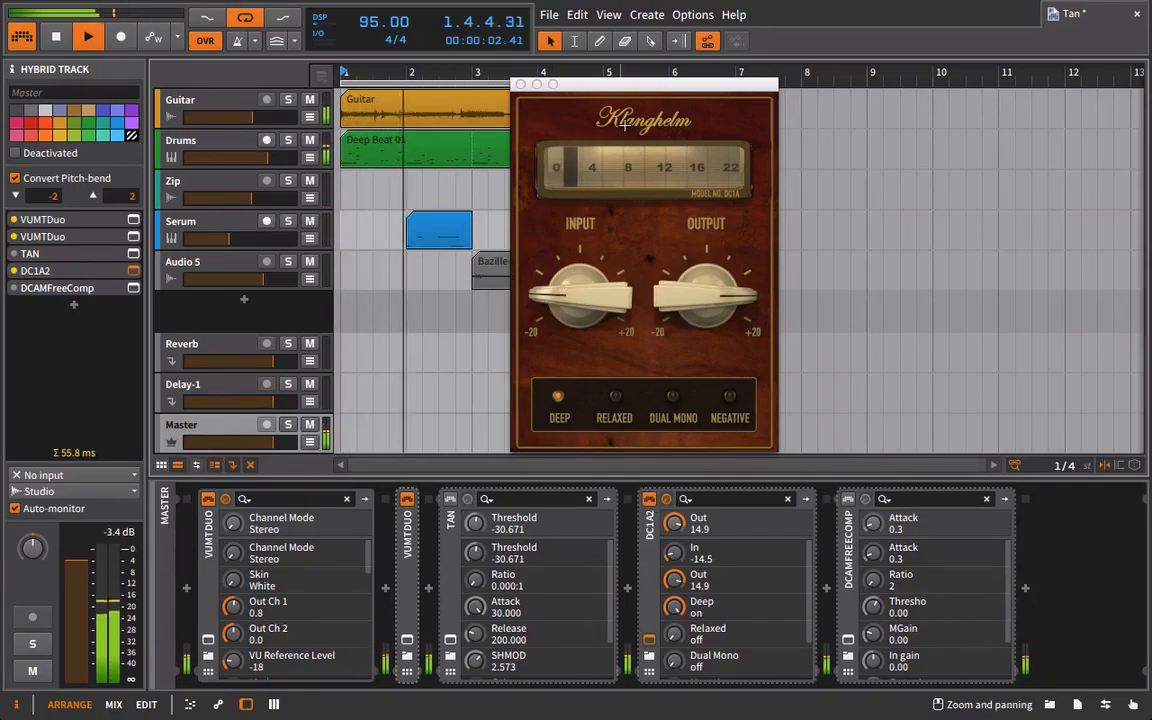
{"action": "left_click", "coordinate": [520, 85]}
{"action": "key", "text": "space"}
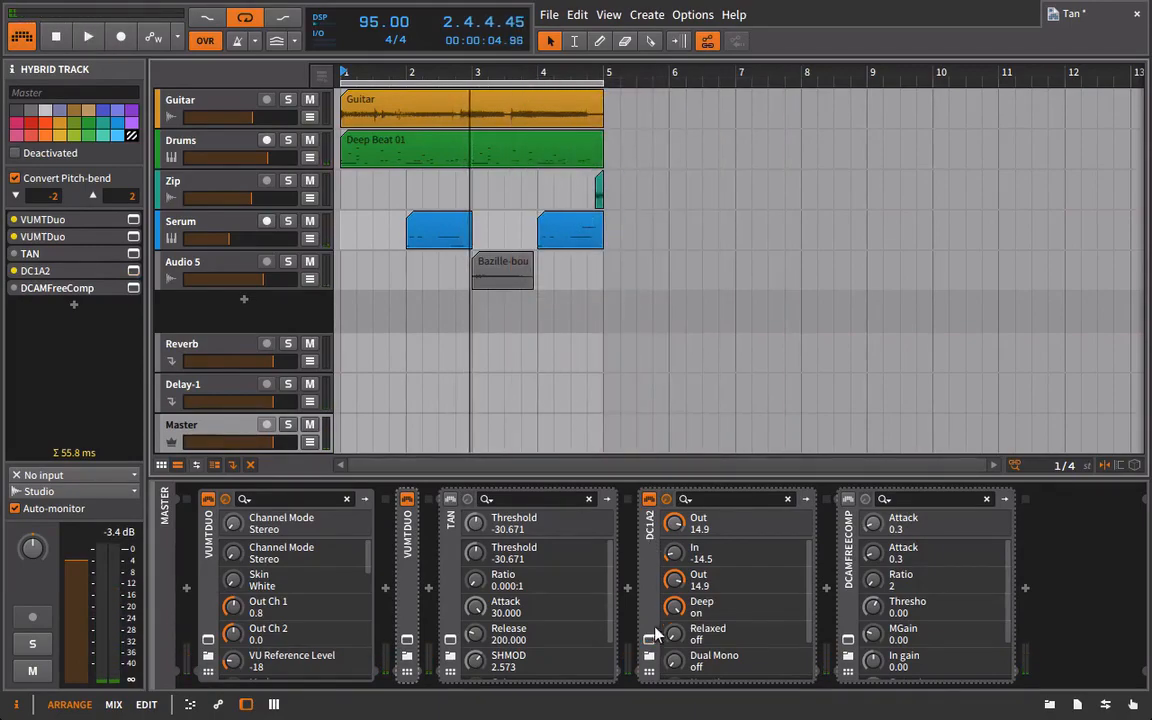
Step: Reopen the Master's DC1A2, turn on Relaxed, and set input to about -10.9 and output to about 11.6 during playback
{"action": "mouse_move", "coordinate": [672, 550]}
{"action": "left_click", "coordinate": [649, 640]}
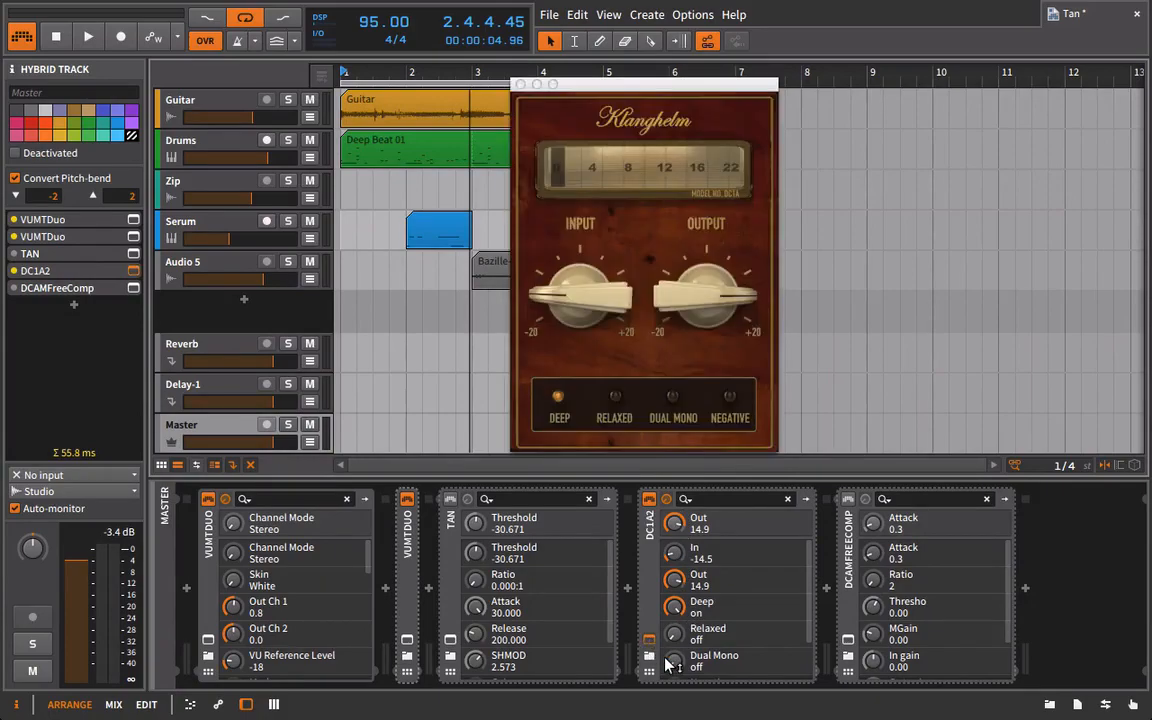
{"action": "left_click", "coordinate": [616, 398]}
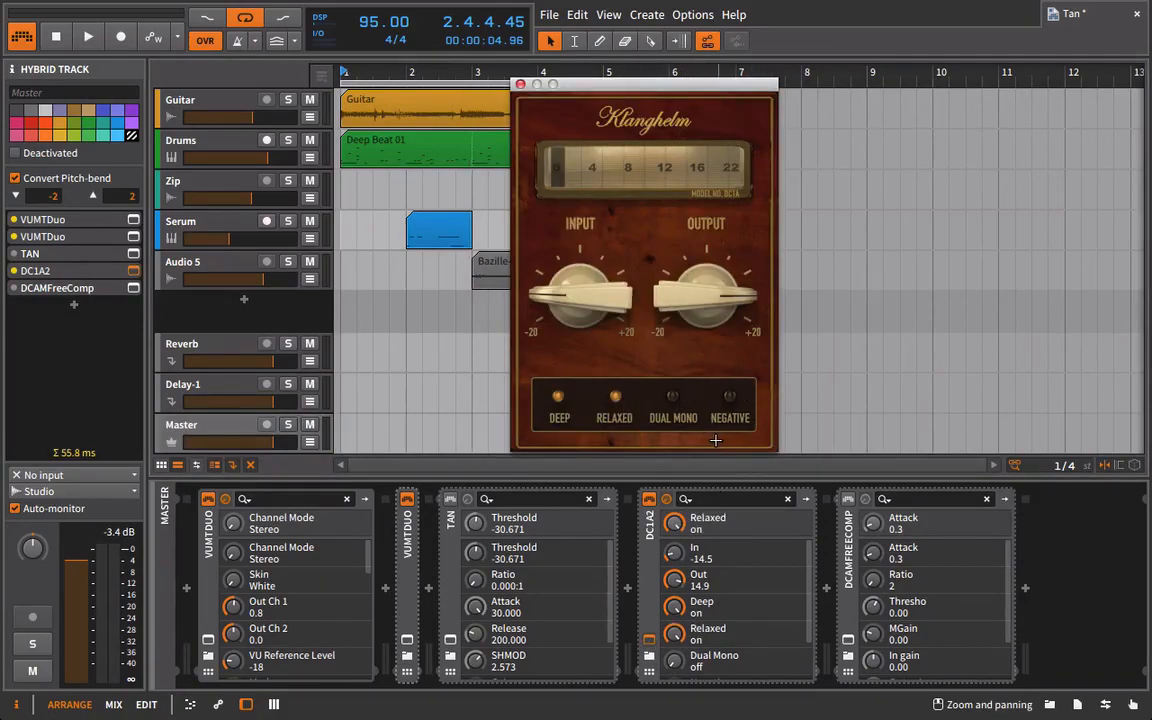
{"action": "key", "text": "space"}
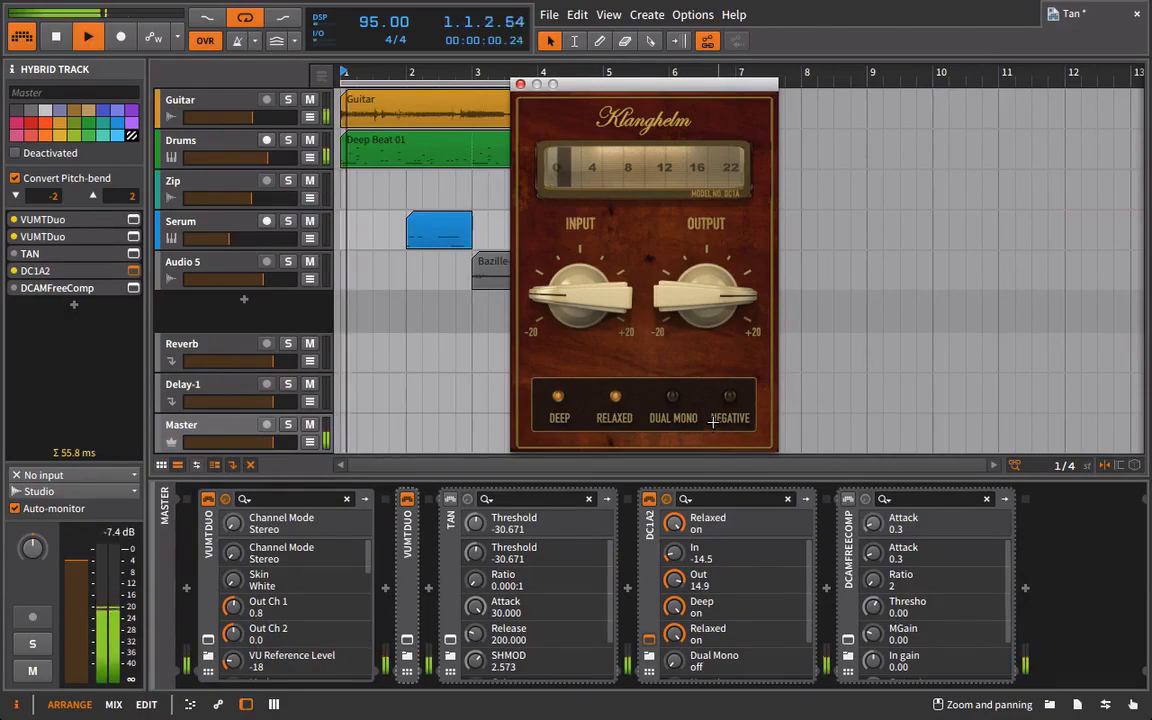
{"action": "left_click_drag", "start_coordinate": [602, 298], "coordinate": [602, 285]}
{"action": "left_click_drag", "start_coordinate": [701, 298], "coordinate": [701, 315]}
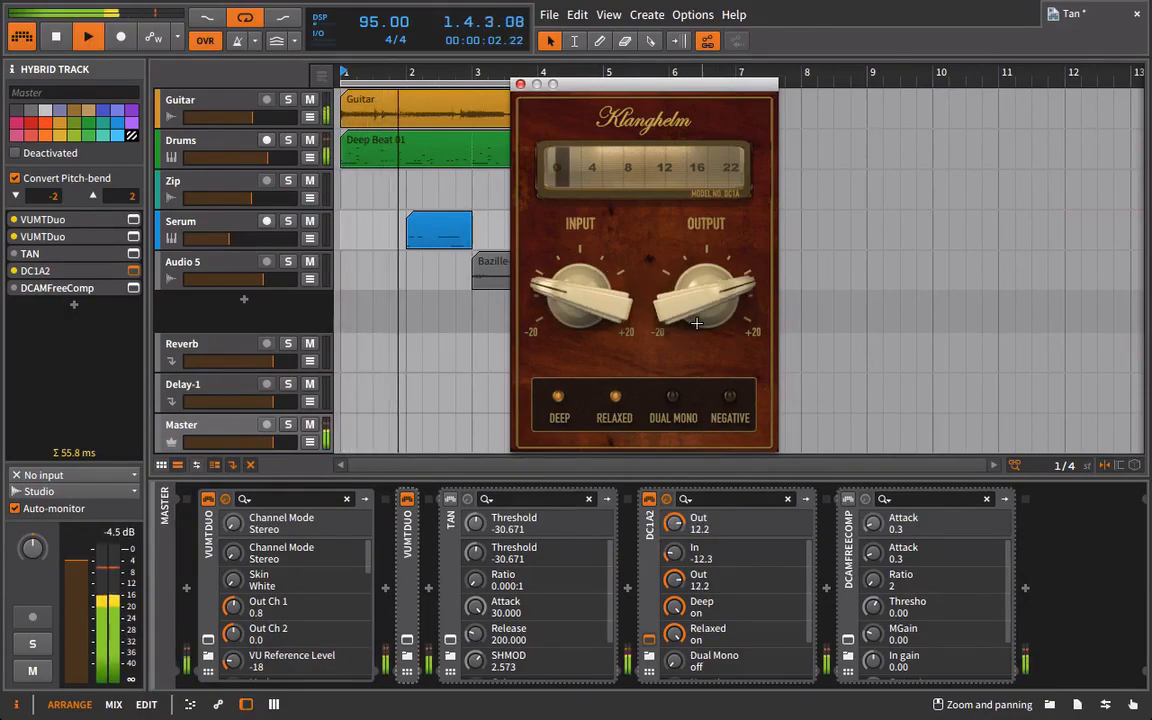
{"action": "left_click_drag", "start_coordinate": [565, 281], "coordinate": [565, 270]}
{"action": "left_click_drag", "start_coordinate": [703, 297], "coordinate": [703, 301]}
Step: Turn on the DC1A2's Negative mode, try it without Relaxed, set input to -11.2 and output to 11.1, and close its window
{"action": "left_click", "coordinate": [740, 395]}
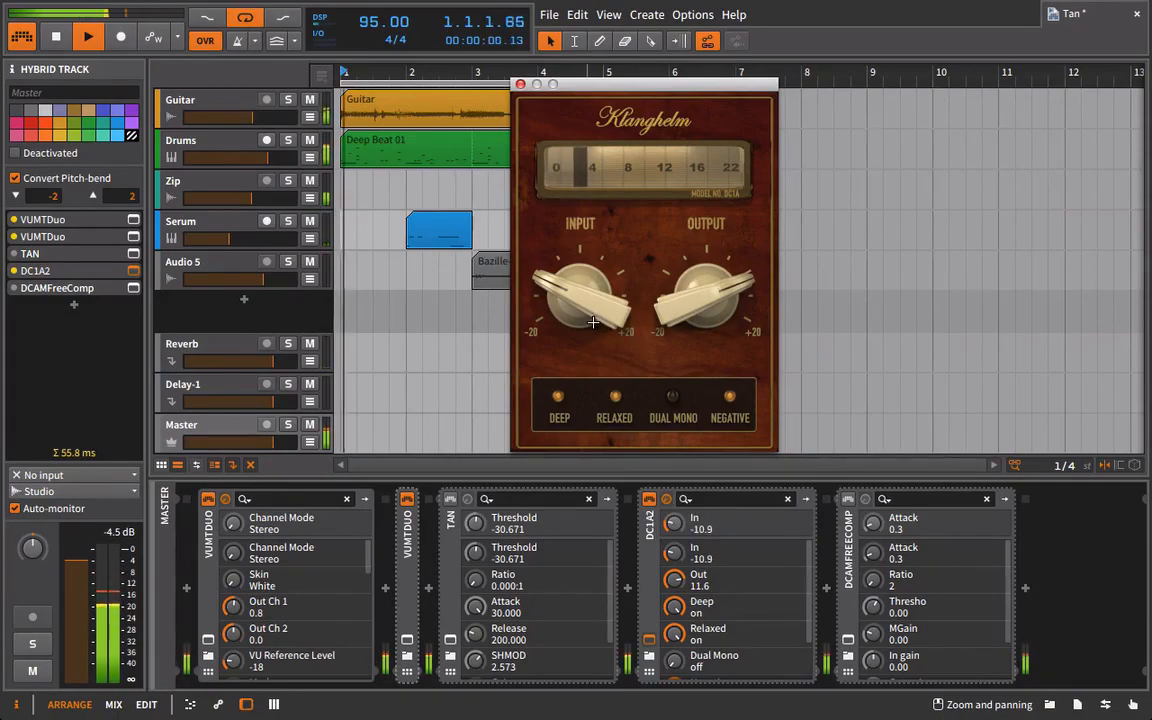
{"action": "left_click_drag", "start_coordinate": [584, 315], "coordinate": [584, 324]}
{"action": "left_click_drag", "start_coordinate": [690, 305], "coordinate": [690, 309]}
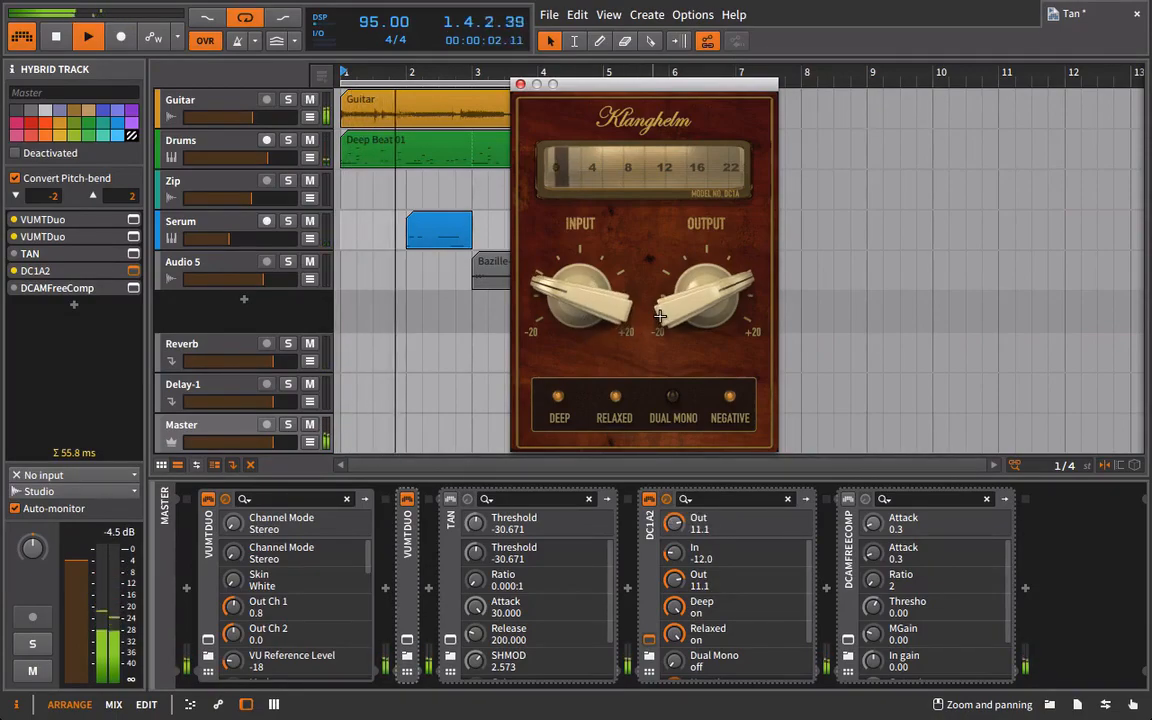
{"action": "left_click", "coordinate": [617, 396]}
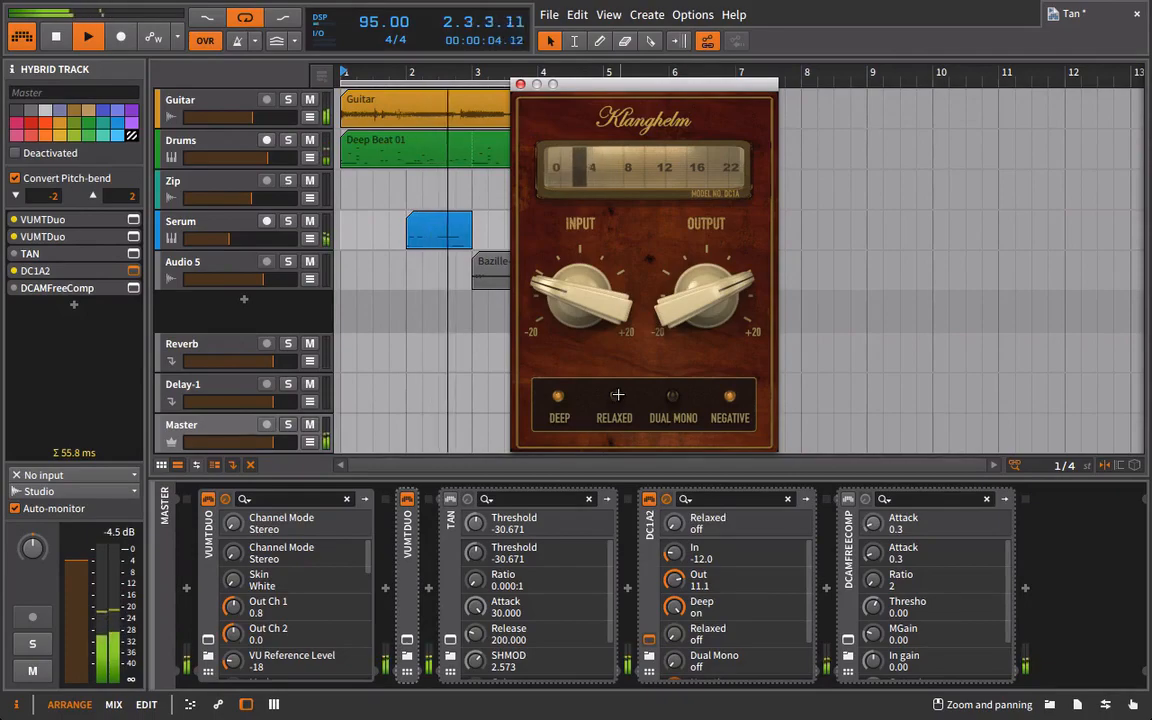
{"action": "left_click", "coordinate": [571, 295]}
{"action": "left_click_drag", "start_coordinate": [571, 295], "coordinate": [571, 288]}
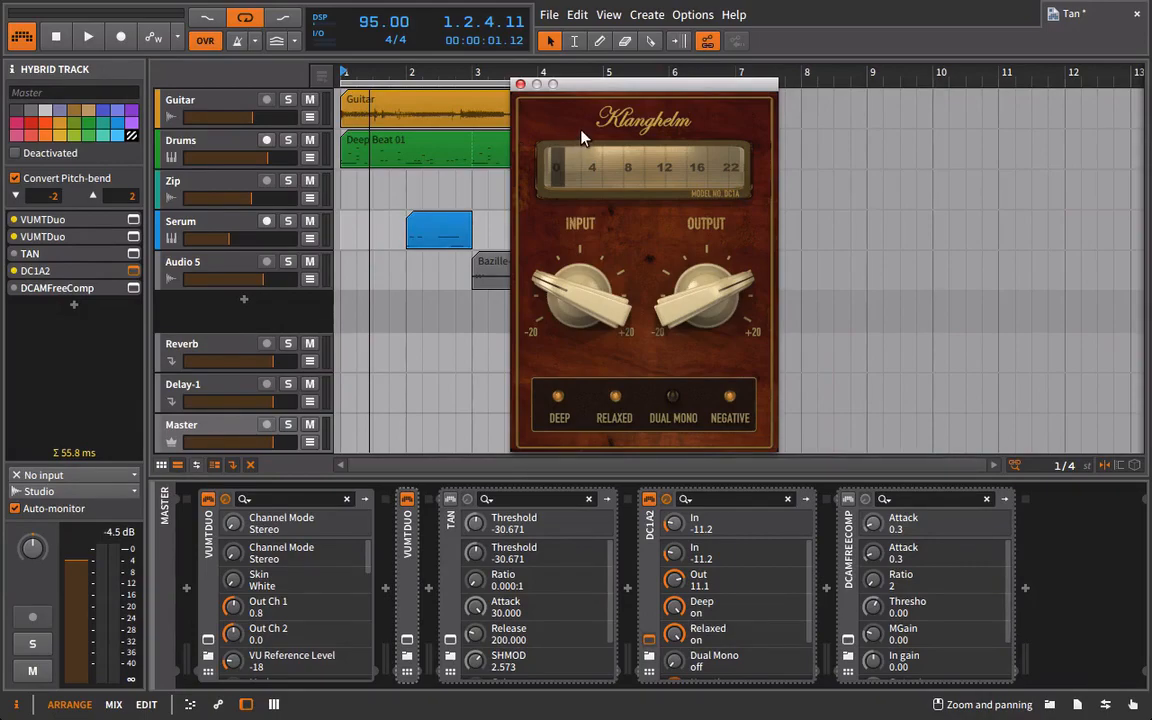
{"action": "left_click", "coordinate": [520, 85]}
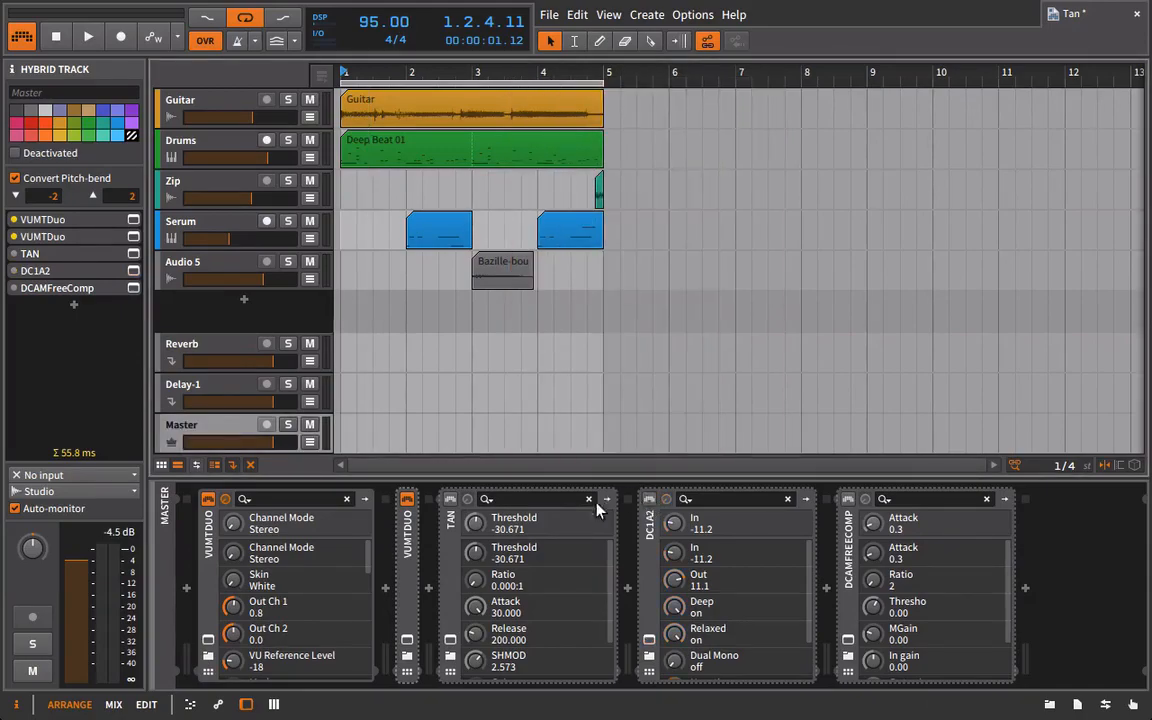
Step: Enable the Master's TAN again, set its threshold to about -34 during playback, and close its window
{"action": "left_click", "coordinate": [451, 499]}
{"action": "key", "text": "space"}
{"action": "left_click", "coordinate": [450, 639]}
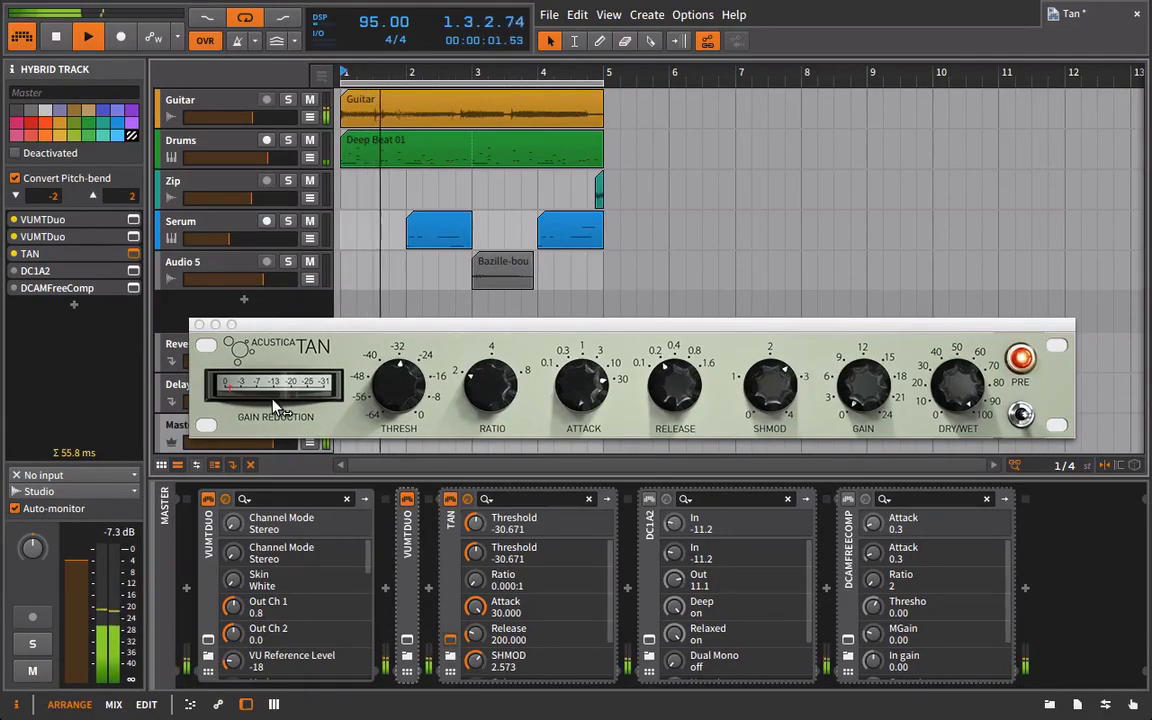
{"action": "left_click_drag", "start_coordinate": [397, 383], "coordinate": [397, 399]}
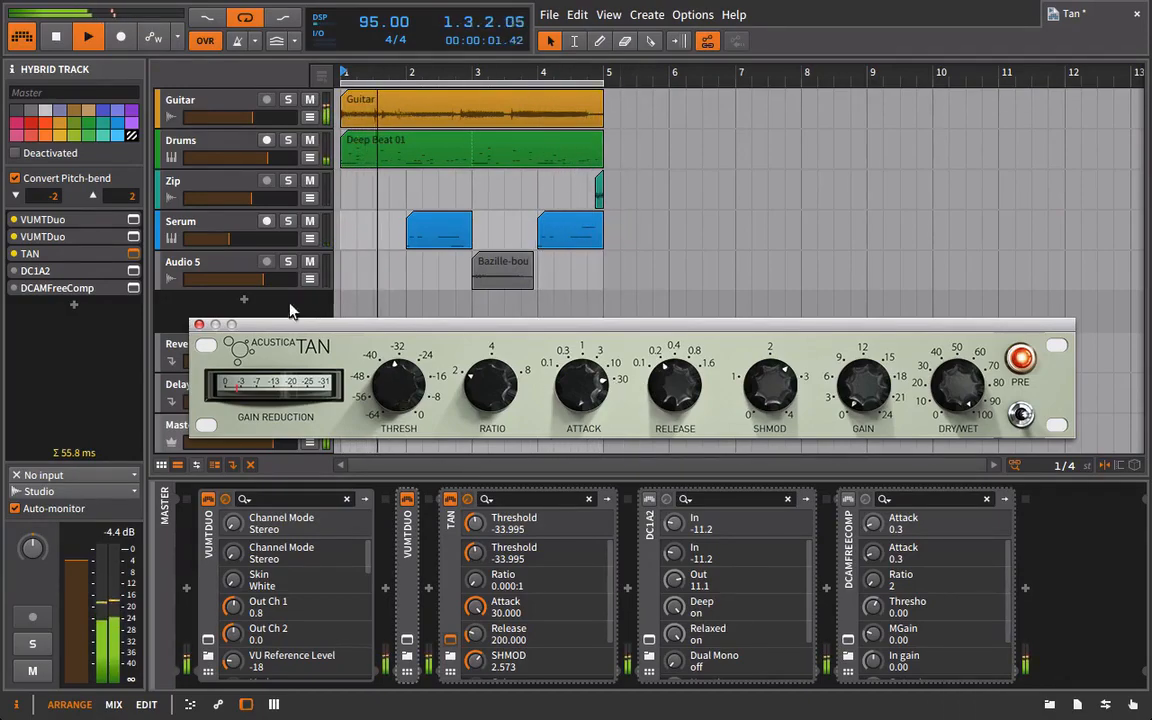
{"action": "left_click", "coordinate": [199, 324]}
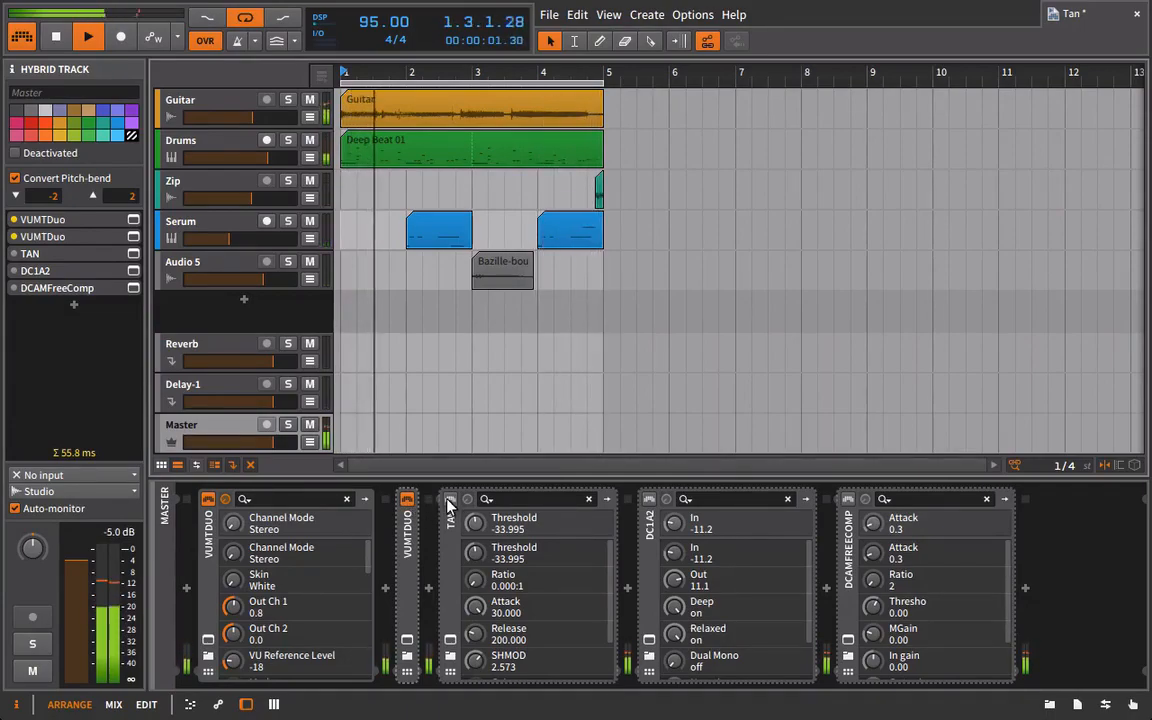
Step: Re-enable the Master's TAN, raise its gain to about 1.09 during playback, and close its window
{"action": "left_click", "coordinate": [450, 499]}
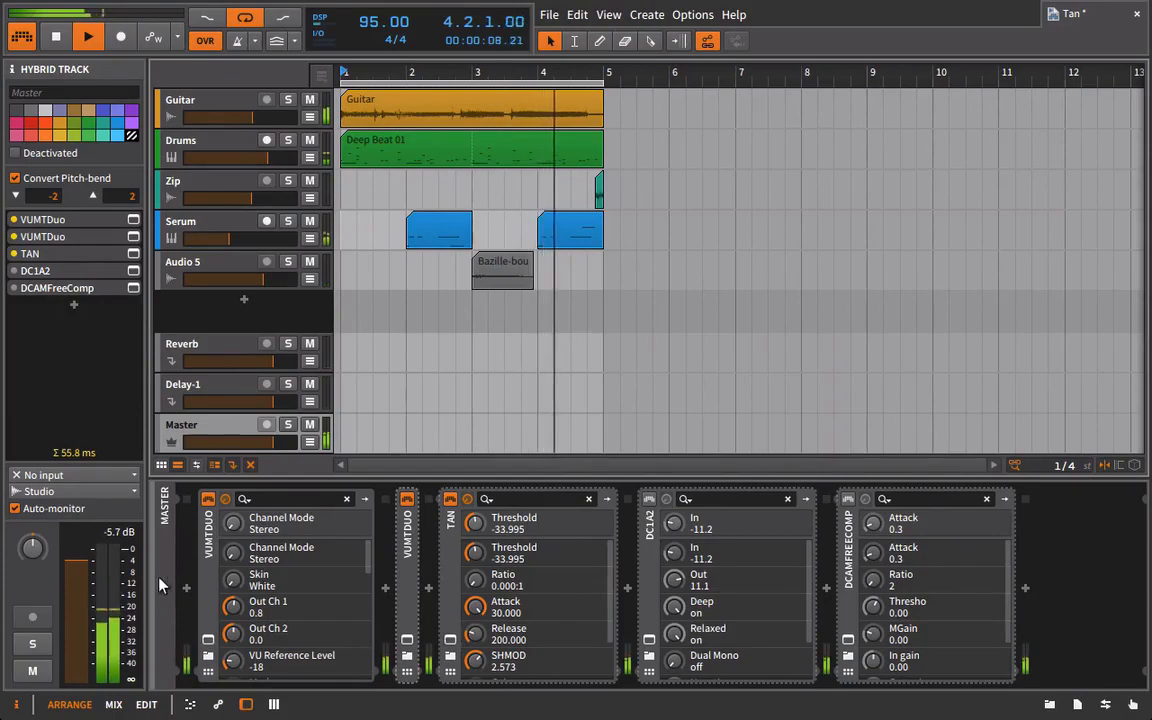
{"action": "left_click", "coordinate": [451, 640]}
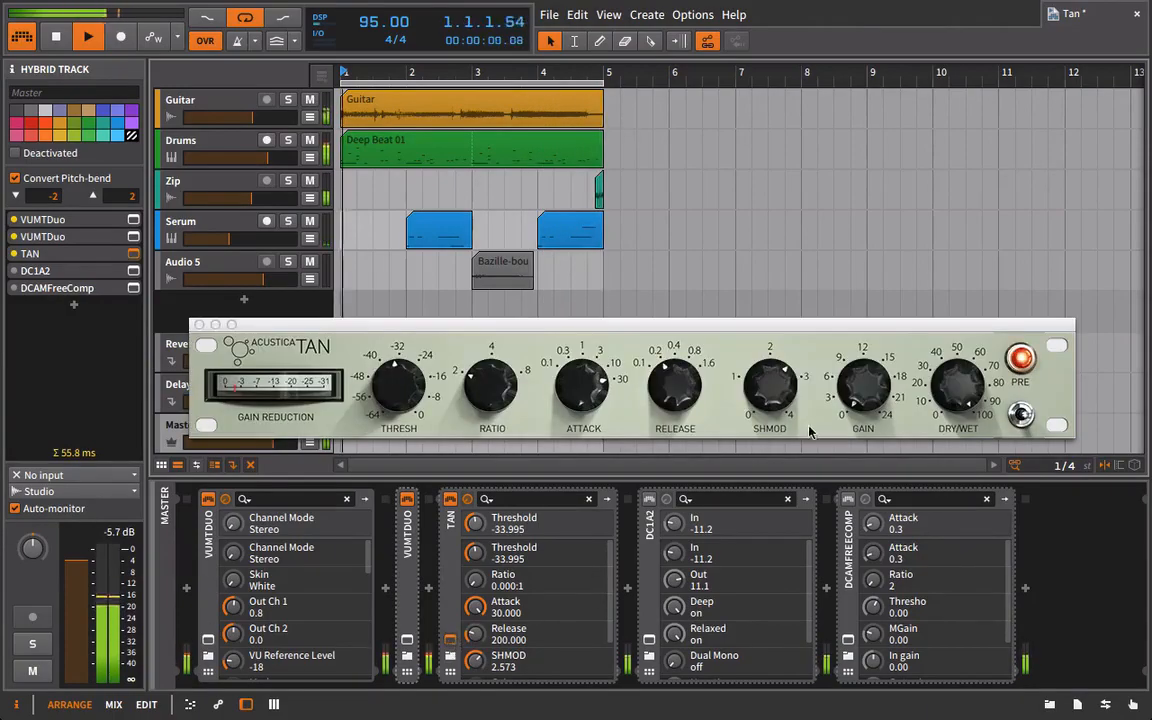
{"action": "left_click", "coordinate": [868, 390]}
{"action": "left_click_drag", "start_coordinate": [869, 385], "coordinate": [872, 380]}
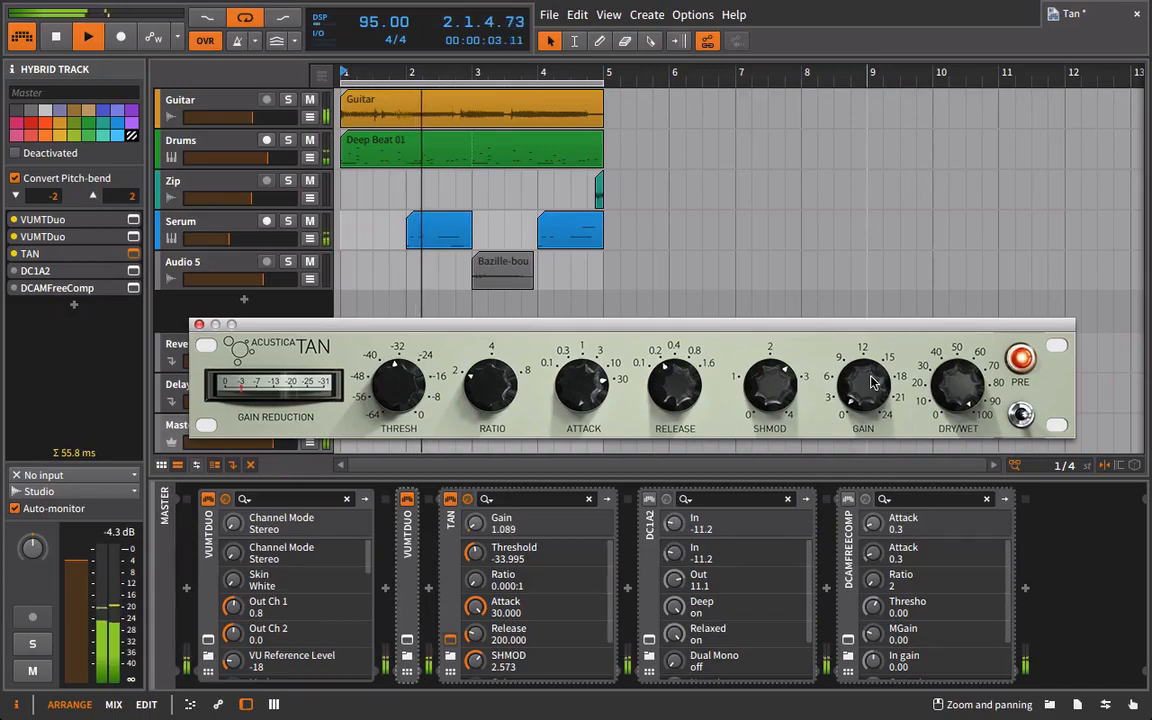
{"action": "left_click", "coordinate": [199, 326]}
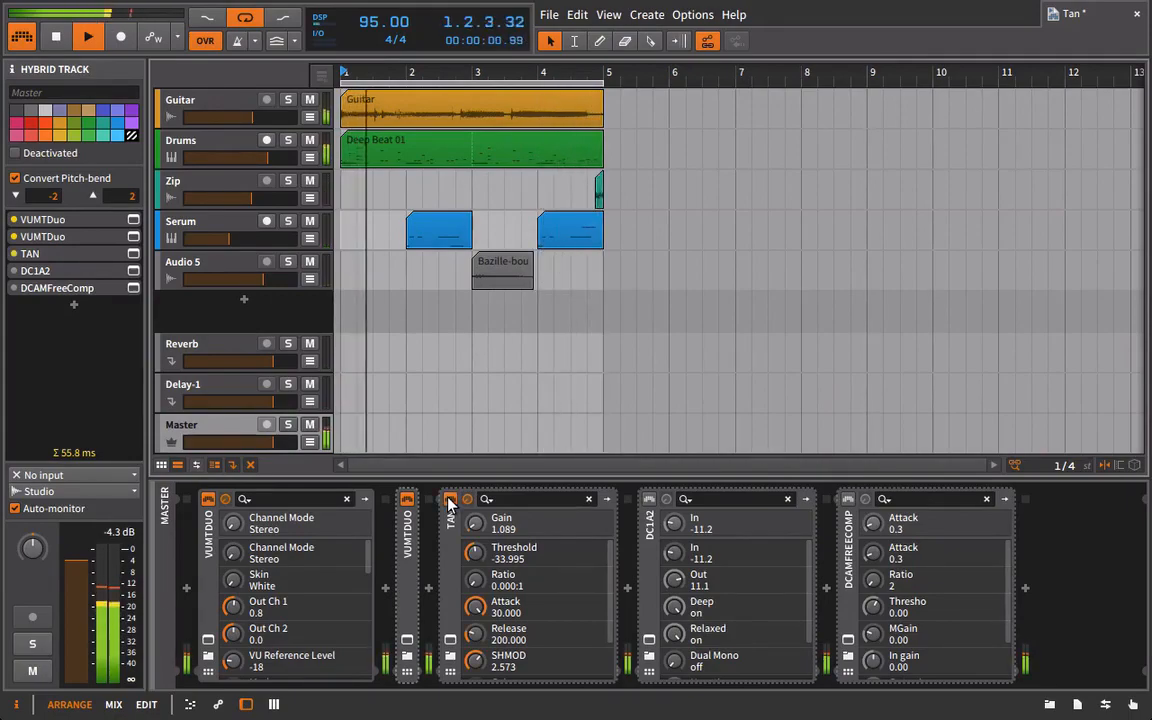
Step: Check the TAN's gain reduction meter during playback, close its window, and stop playback
{"action": "left_click", "coordinate": [450, 639]}
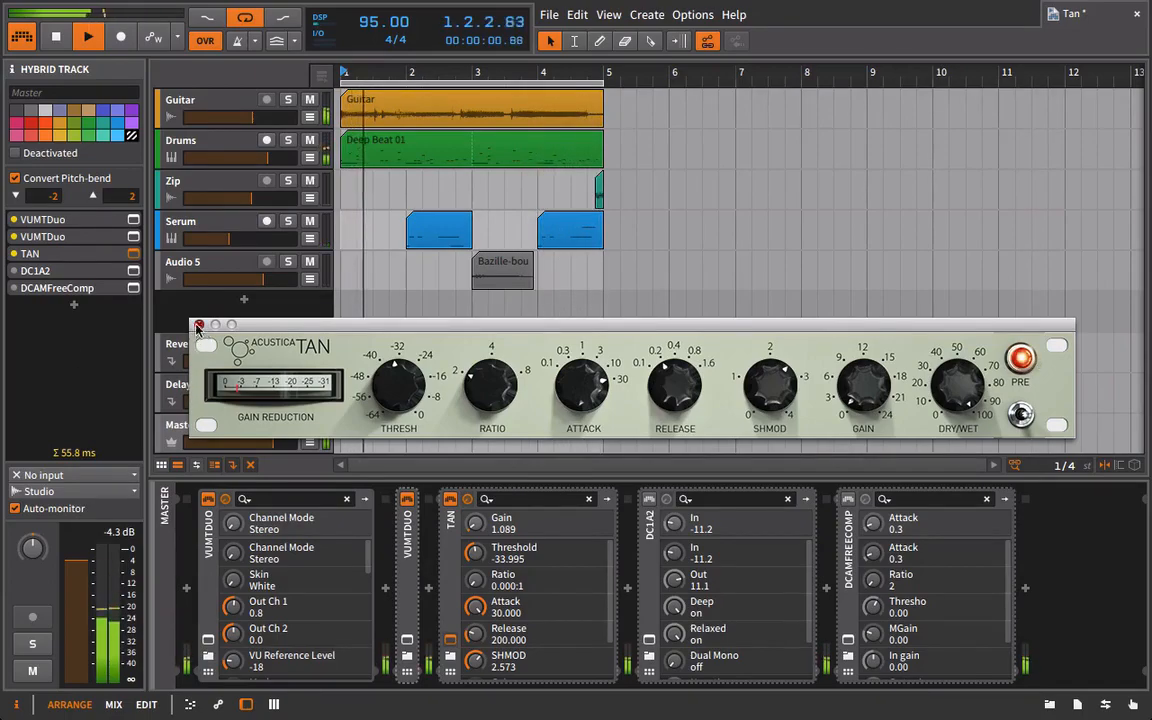
{"action": "left_click", "coordinate": [199, 325]}
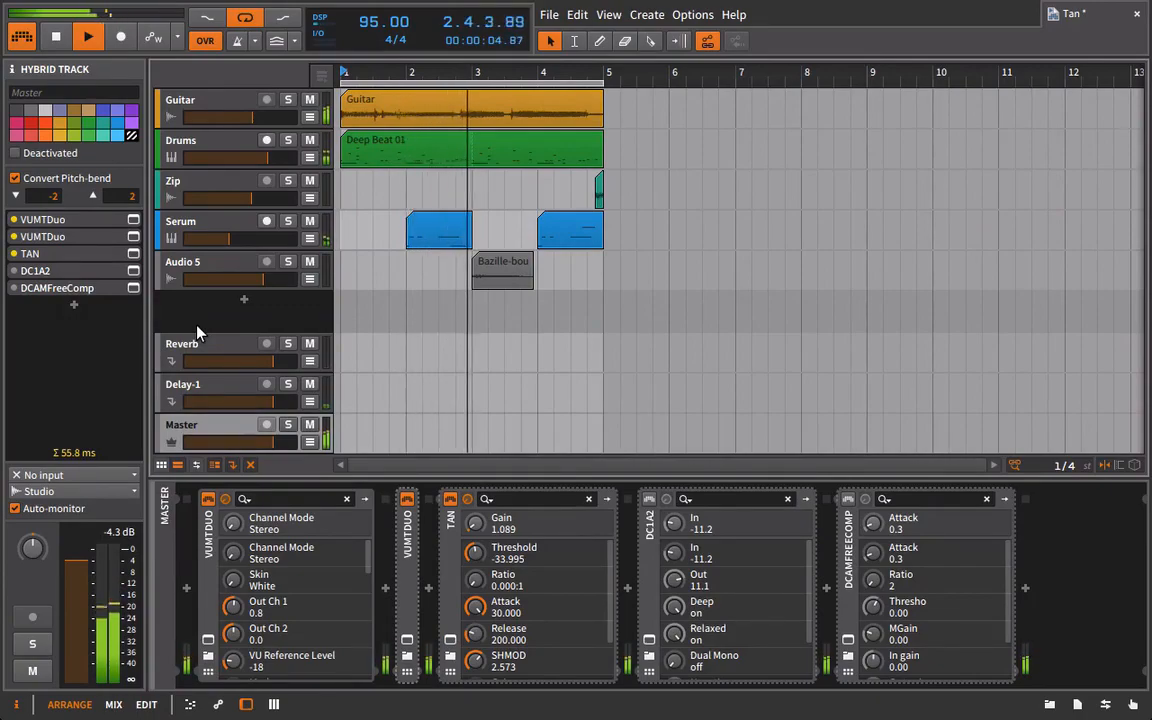
{"action": "key", "text": "space"}
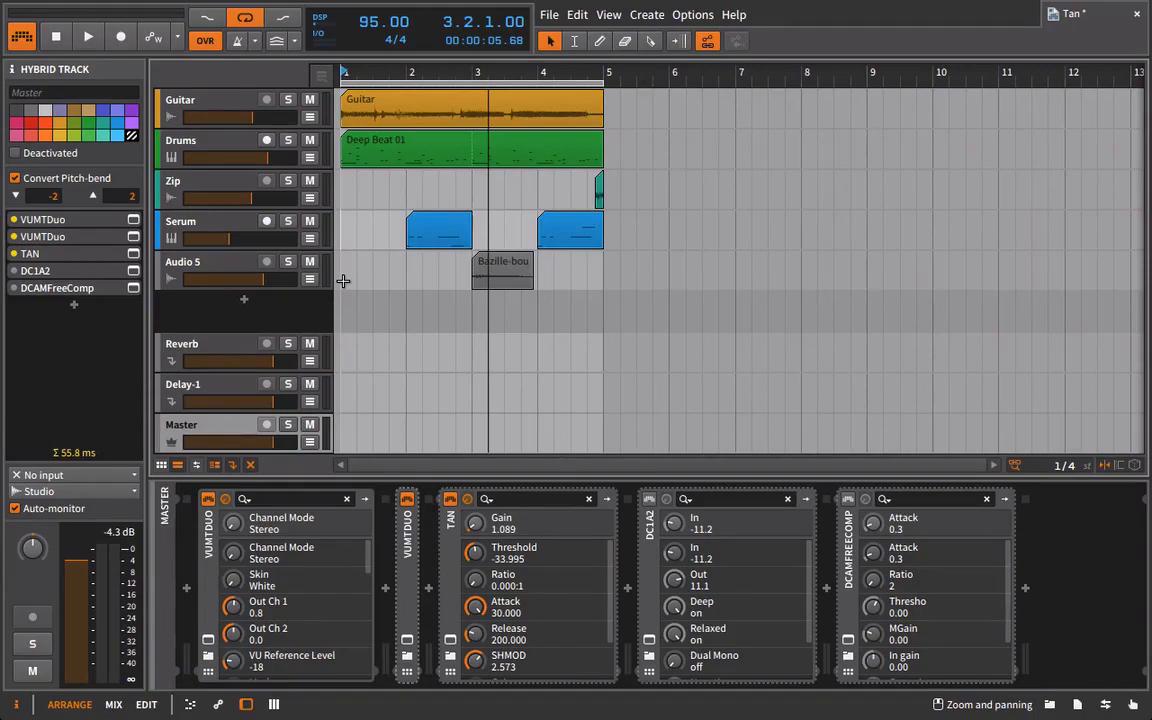
Step: View the Master's TAN and DC1A2 interfaces together to compare their controls, and close both windows
{"action": "left_click", "coordinate": [451, 640]}
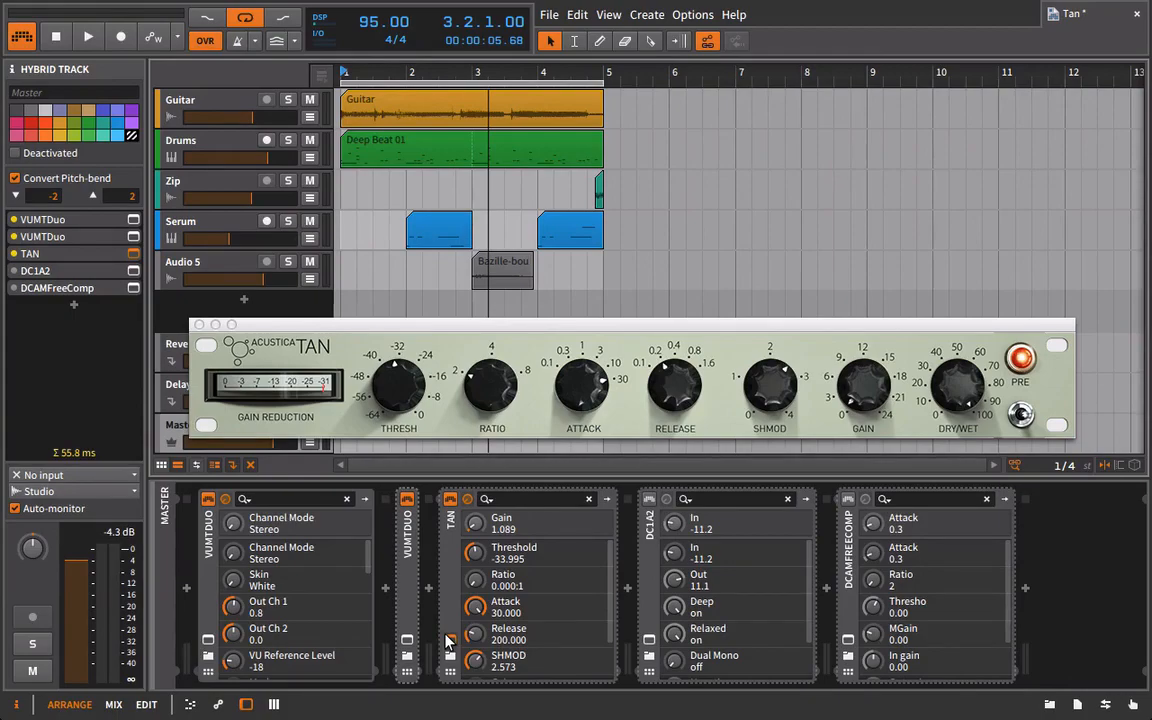
{"action": "left_click", "coordinate": [494, 328]}
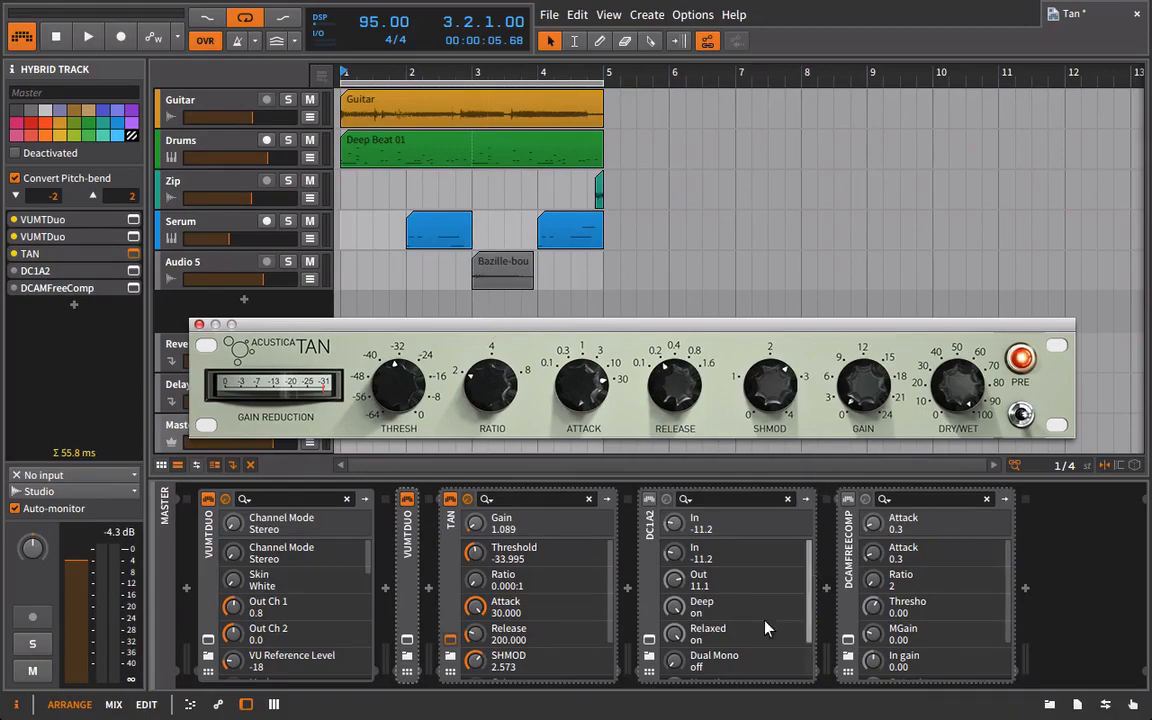
{"action": "left_click", "coordinate": [649, 640]}
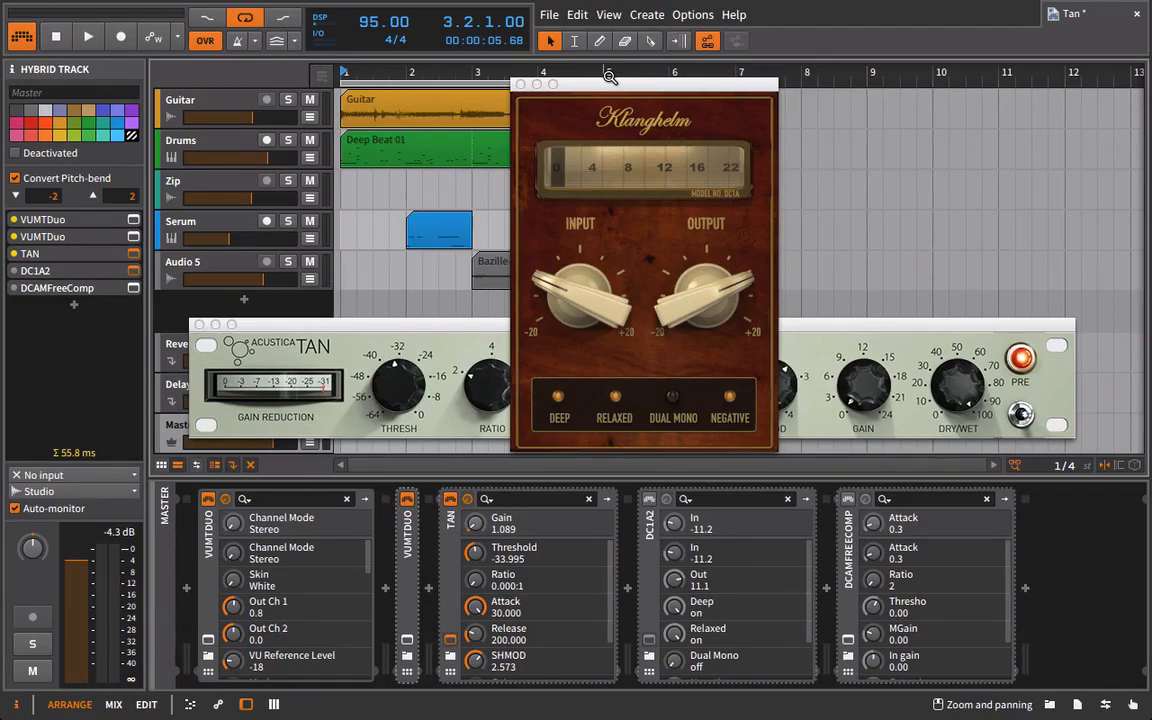
{"action": "left_click", "coordinate": [521, 84]}
{"action": "left_click", "coordinate": [199, 324]}
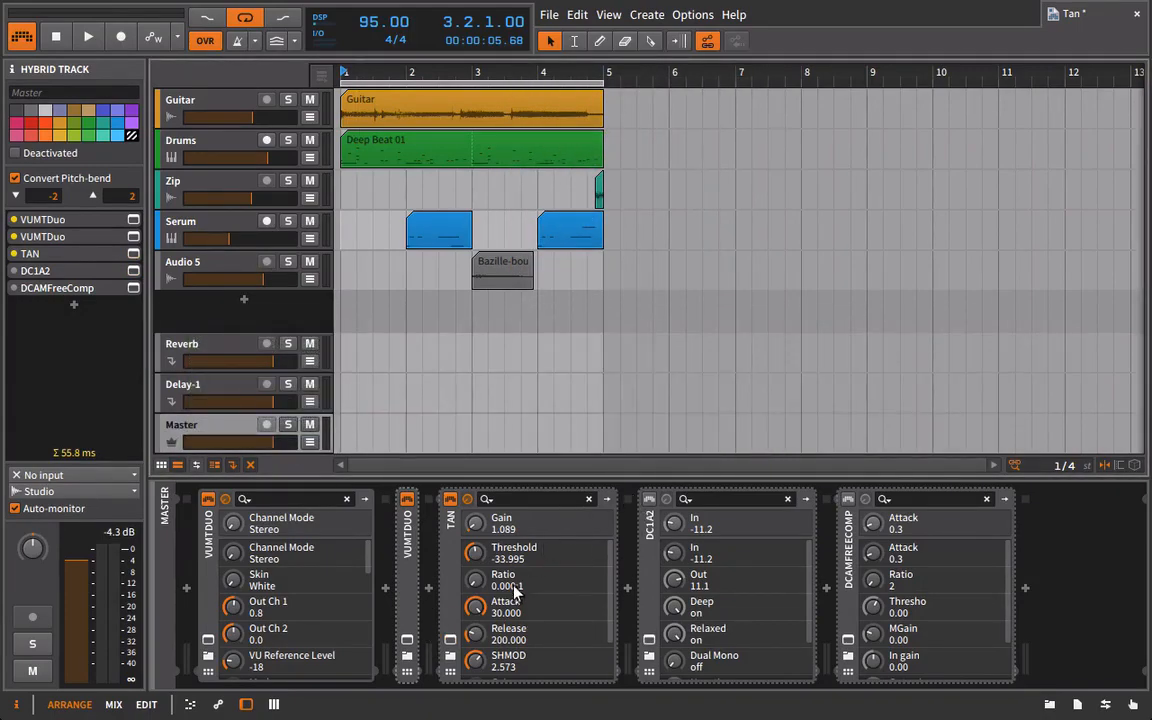